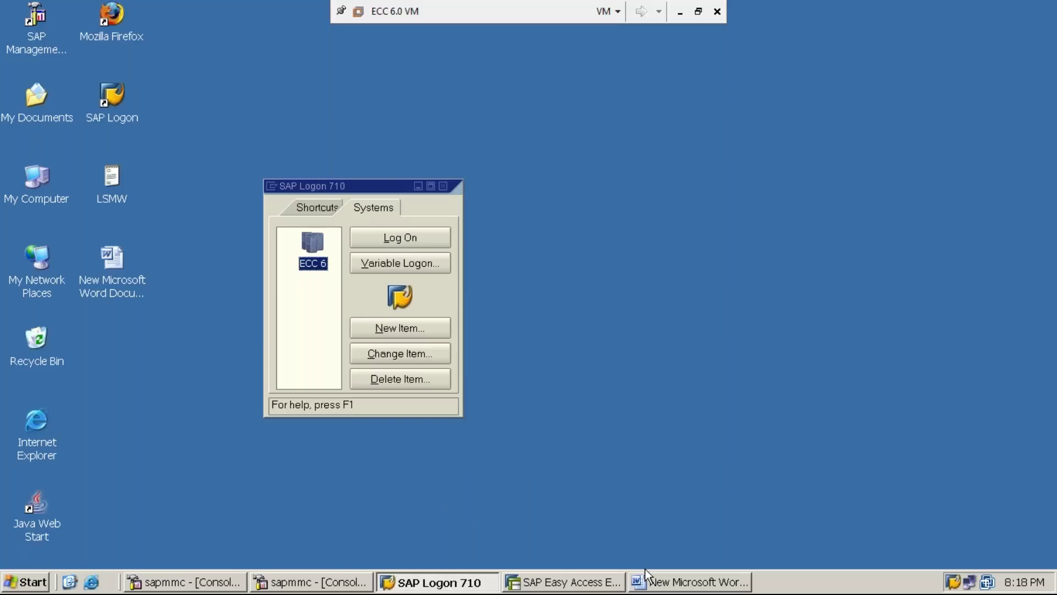
- Switch to the Word notes and add an indented line labelled "SUB-STEP-(i)" beneath STEP:5
click(647, 574)
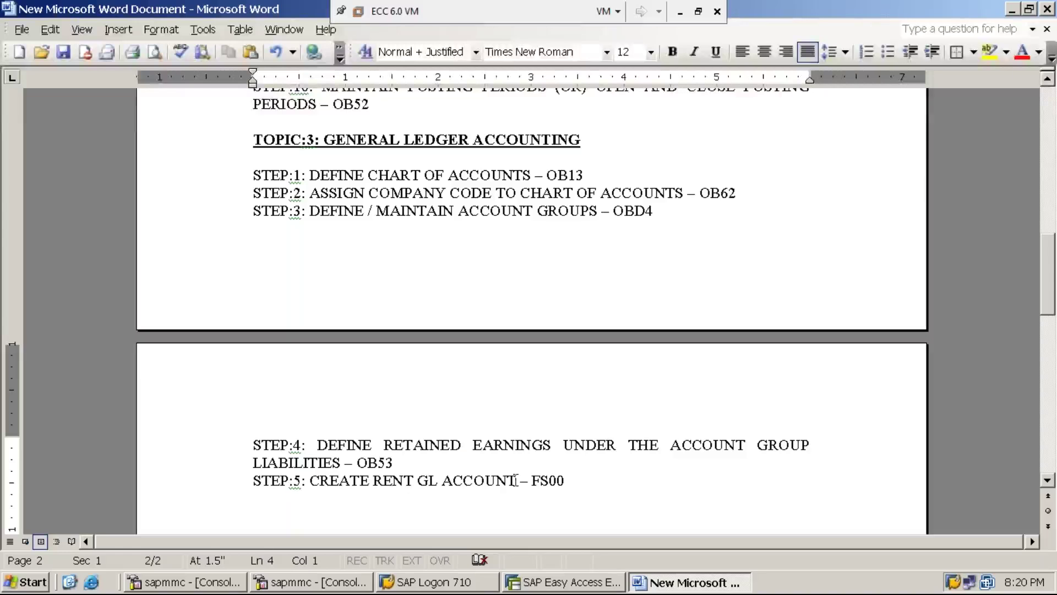
key(BackSpace)
key(Return)
key(Tab)
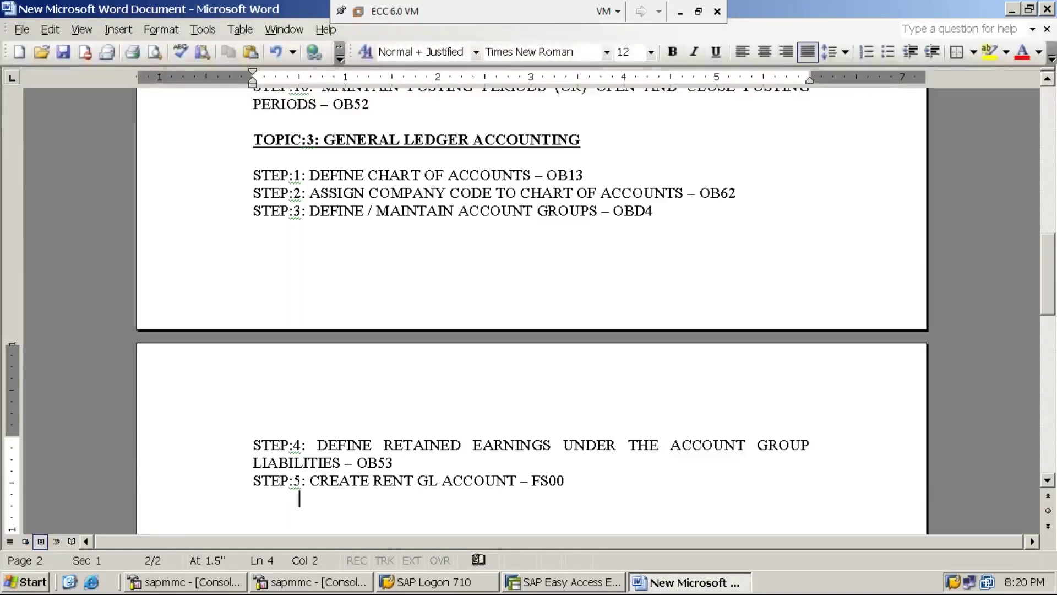
text(SUB)
key(Up)
key(End)
text(-STE)
key(BackSpace)
key(BackSpace)
key(BackSpace)
key(BackSpace)
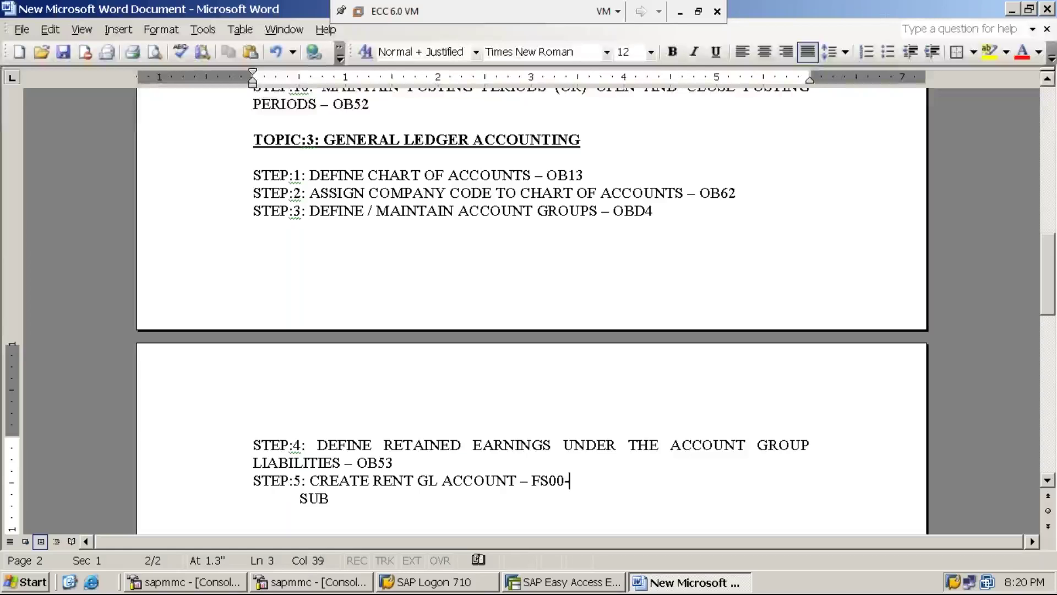
key(Down)
text(-ST)
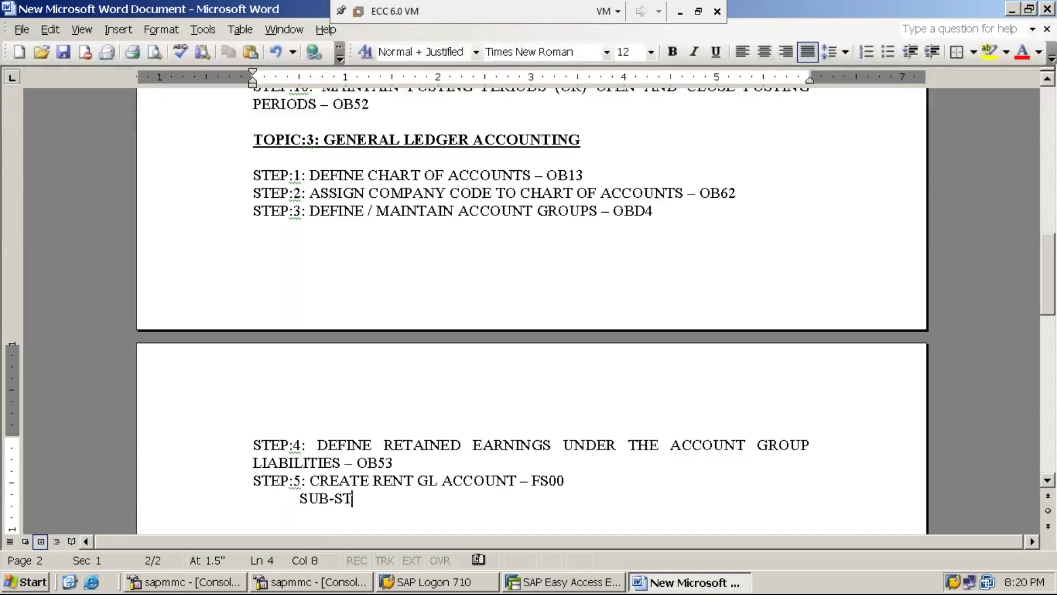
text(EP-(I)
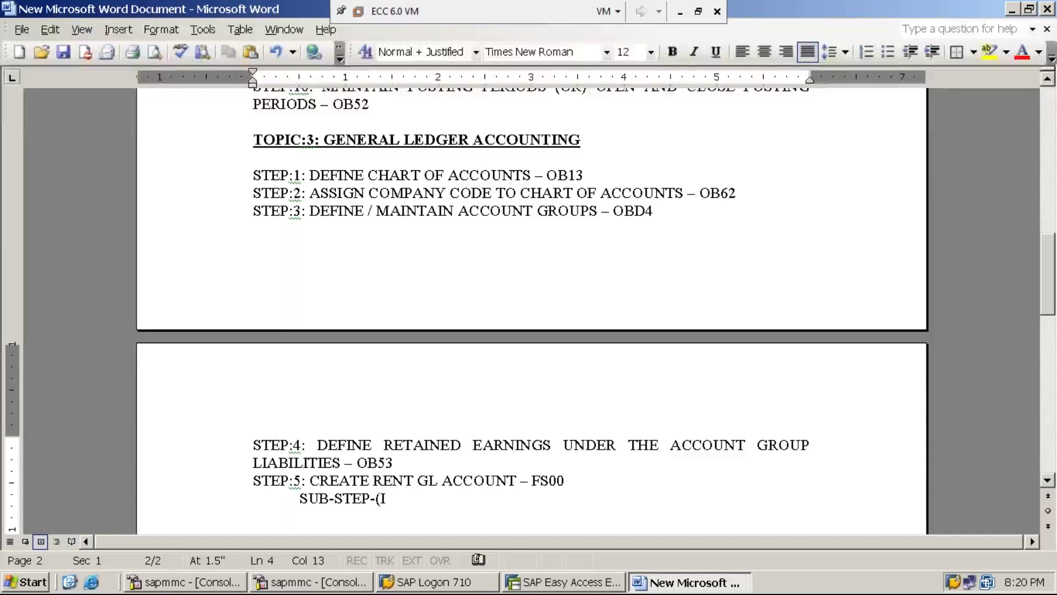
key(BackSpace)
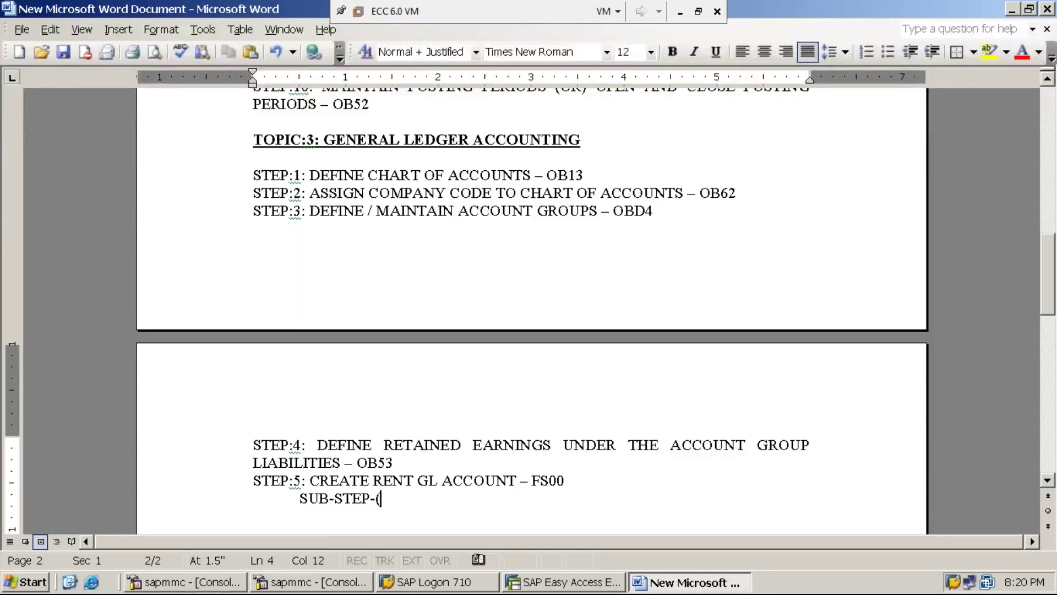
text(i))
- Complete the sub-step label in capitals with the title ": ACTIVATING OPTIONS – FS00"
text(: activatin)
key(BackSpace)
key(BackSpace)
key(BackSpace)
key(BackSpace)
key(BackSpace)
key(BackSpace)
key(BackSpace)
key(BackSpace)
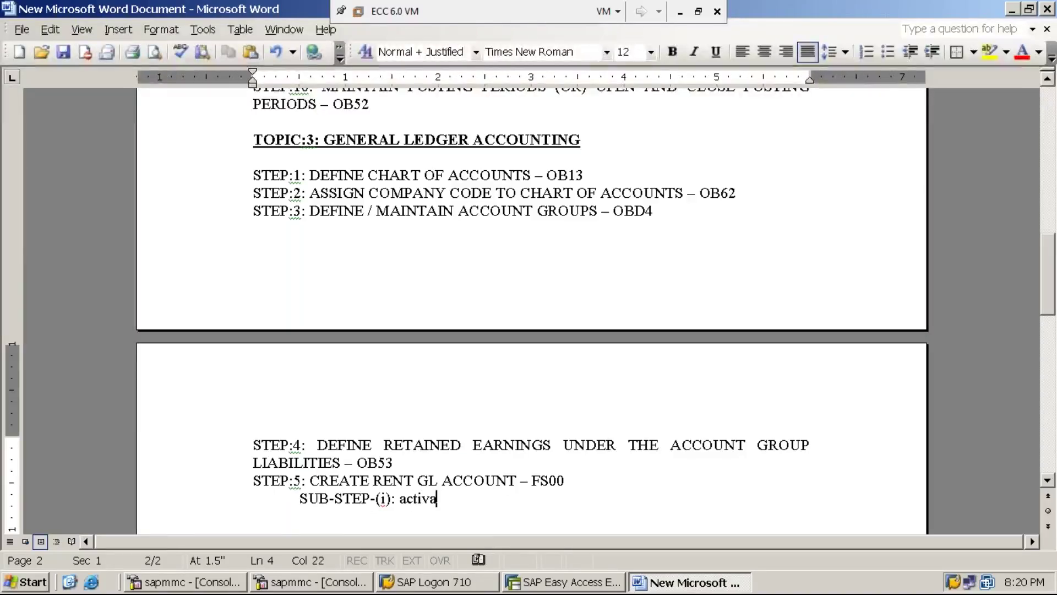
key(BackSpace)
text(ACTIVATING)
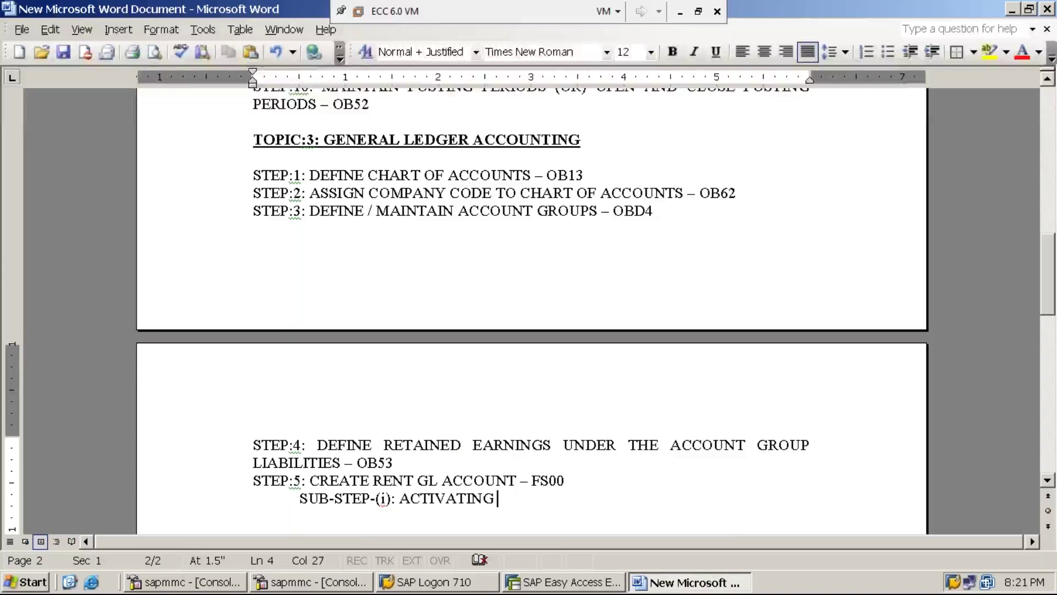
text(OPT)
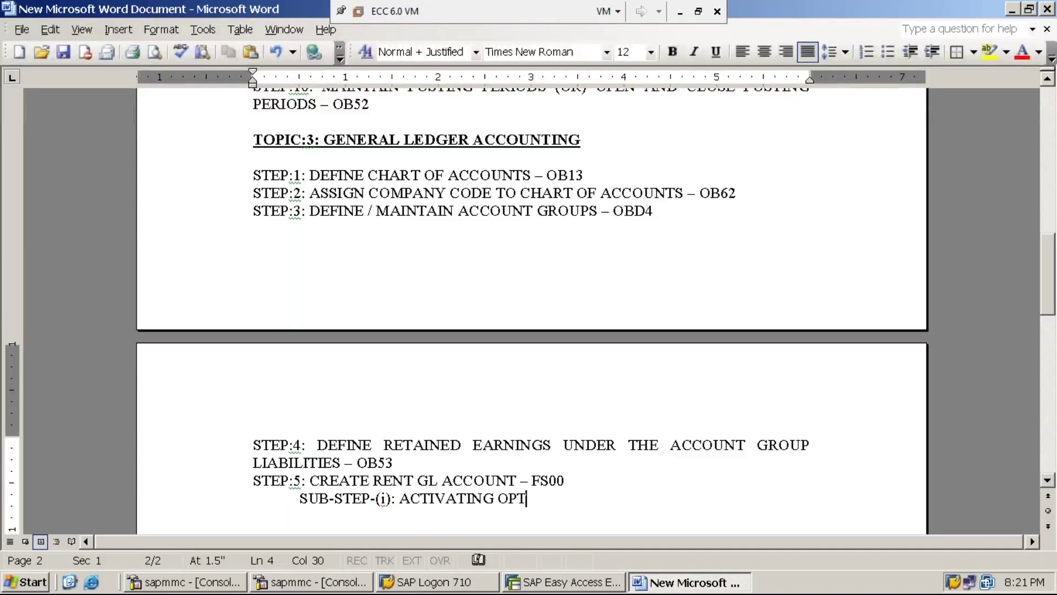
text(IONS - )
text(FS00)
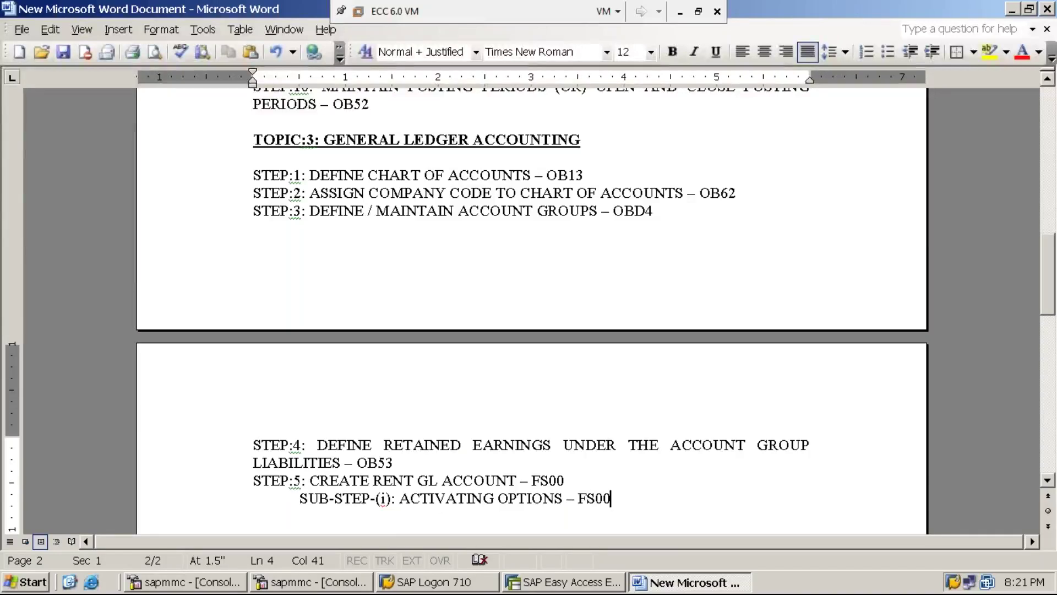
- Append "(ONE TIME ACTIVITY ONLY)" to the sub-step and indent the whole paragraph to the 1-inch mark
text(()
text(ONE TI)
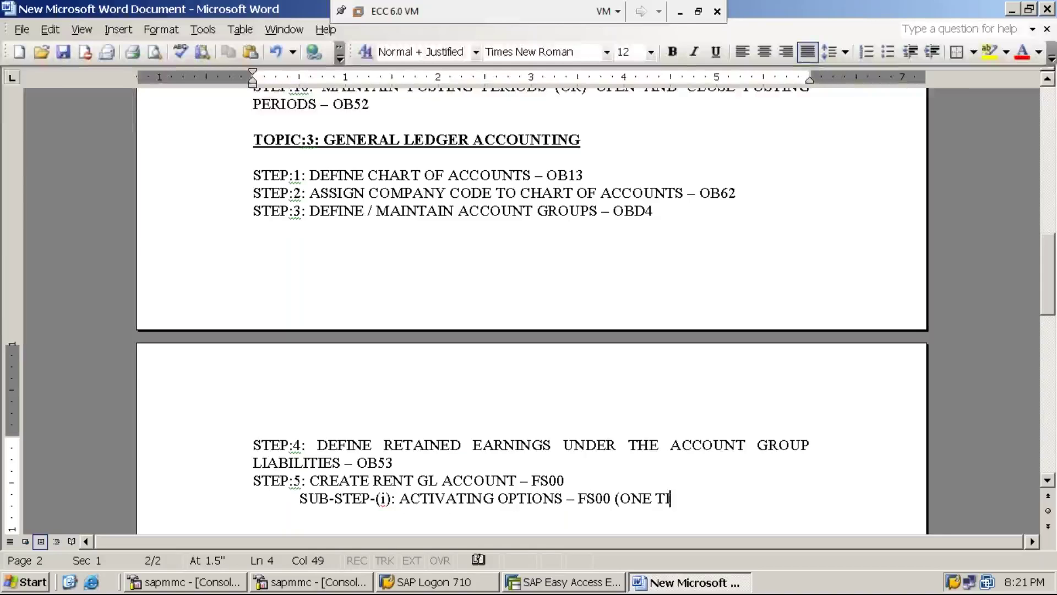
text(ME AC)
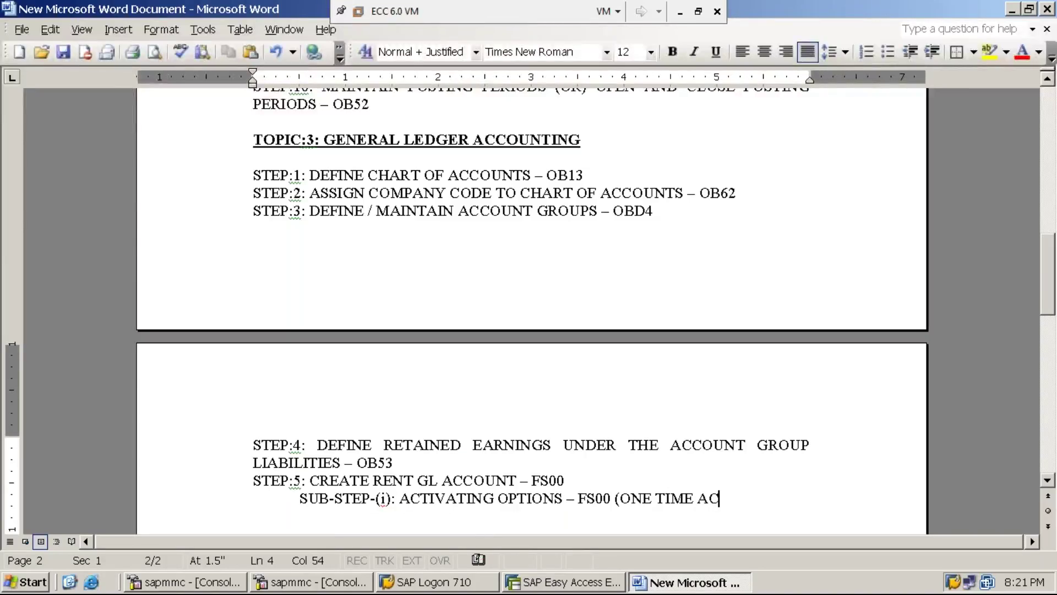
text(TIVITY O)
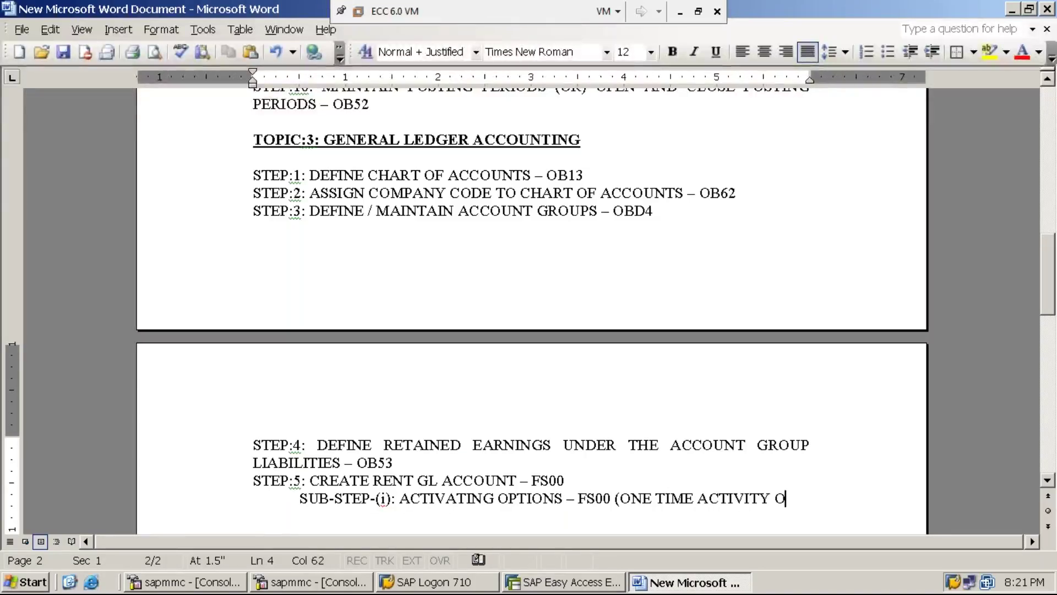
text(NLY))
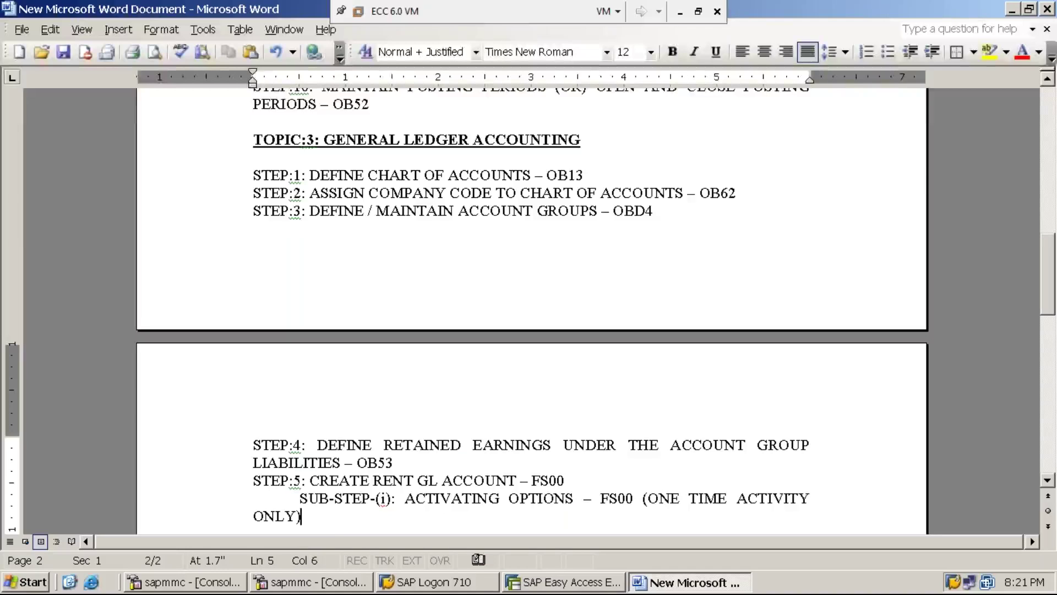
key(Home)
key(Tab)
key(Tab)
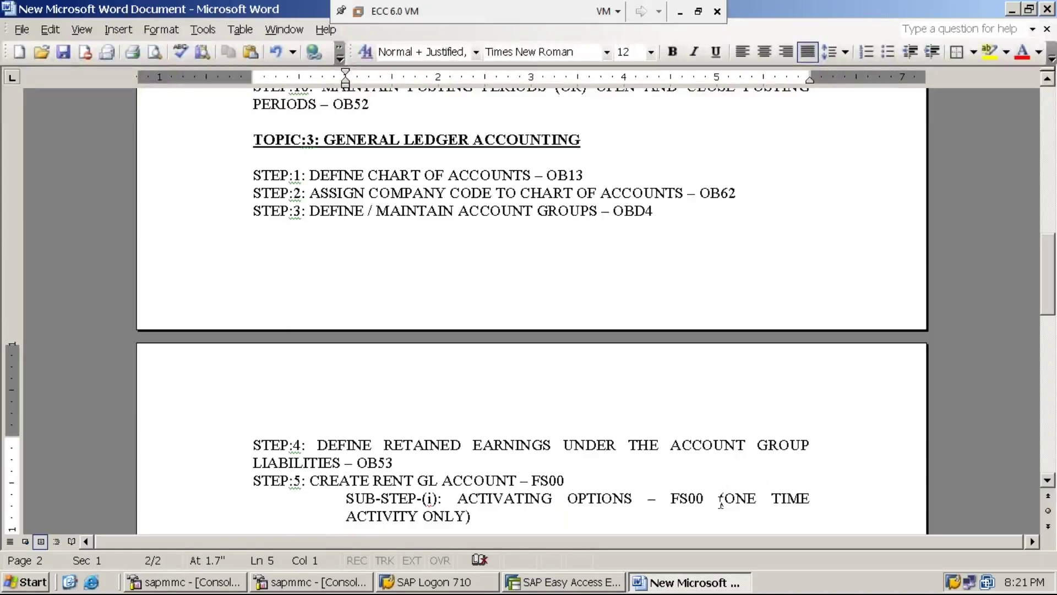
- Make the words "ONE TIME ACTIVITY ONLY" bold in the sub-step line
drag(725, 499, 465, 331)
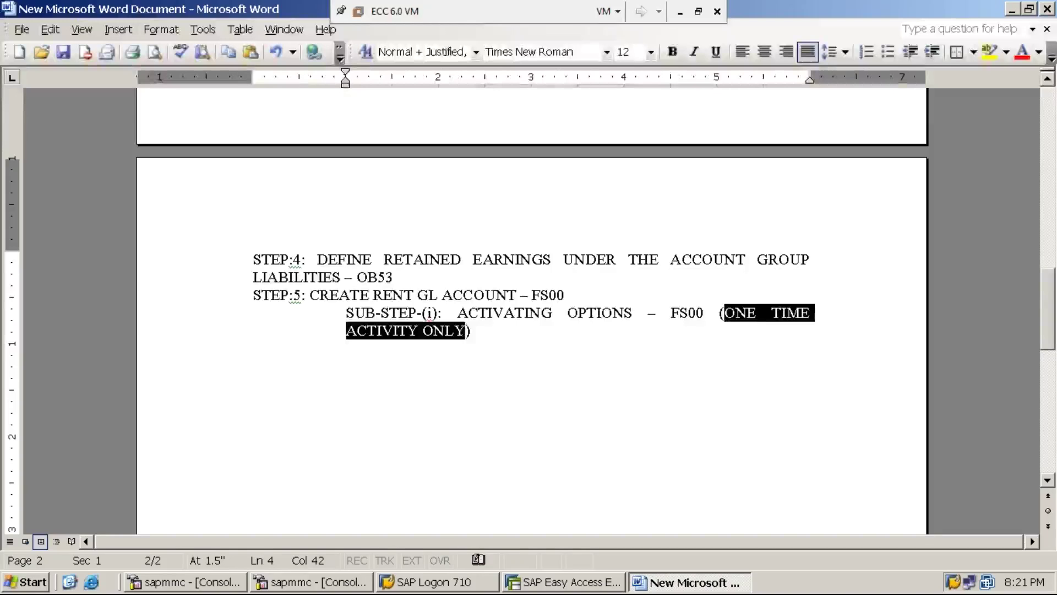
key(ctrl+b)
click(491, 350)
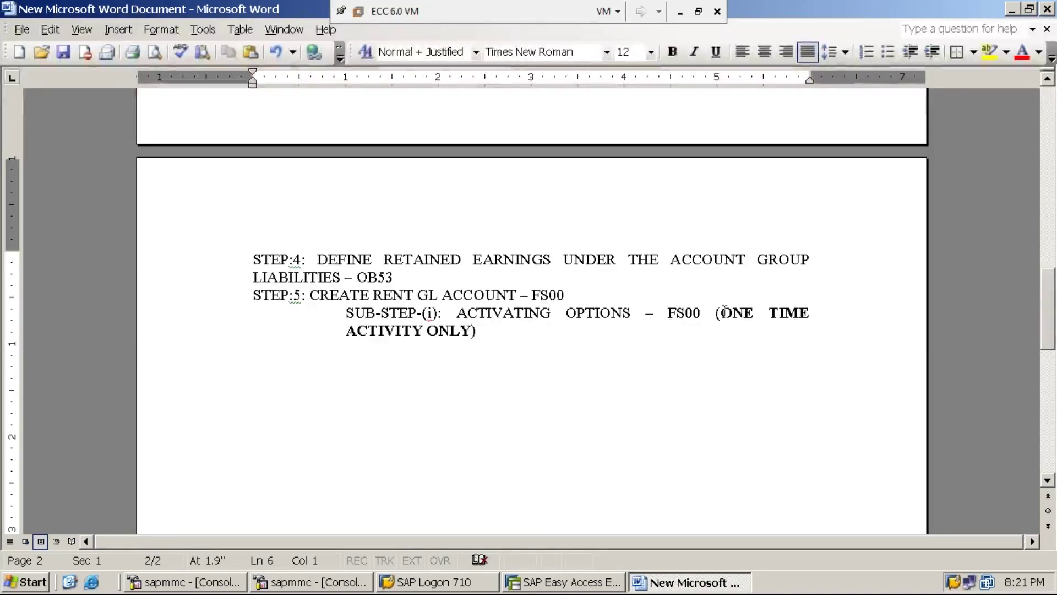
drag(720, 313, 472, 333)
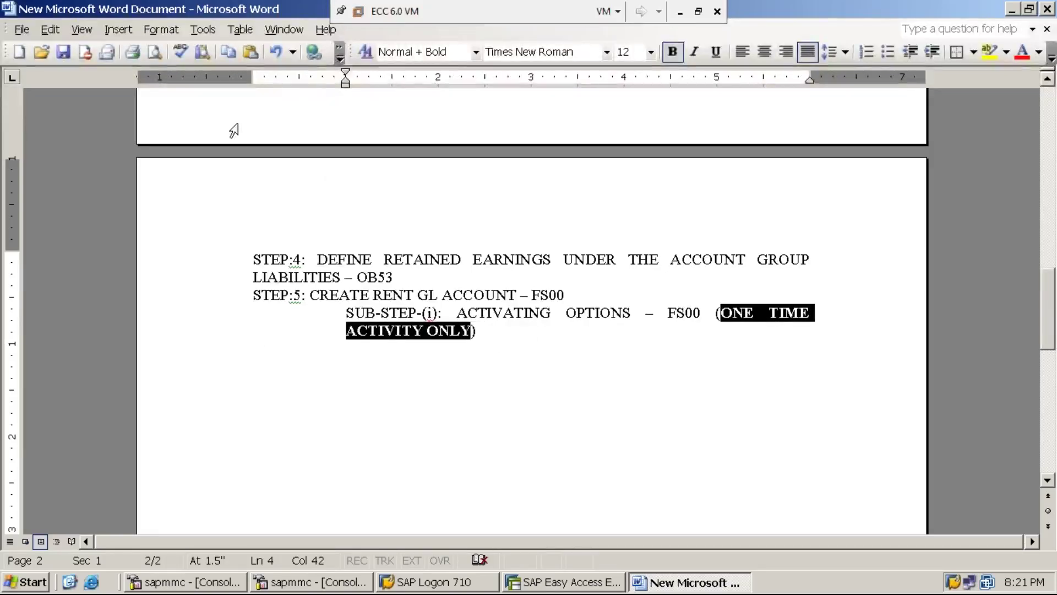
- Switch to SAP Easy Access and expand the Accounting folder in the SAP menu
click(551, 585)
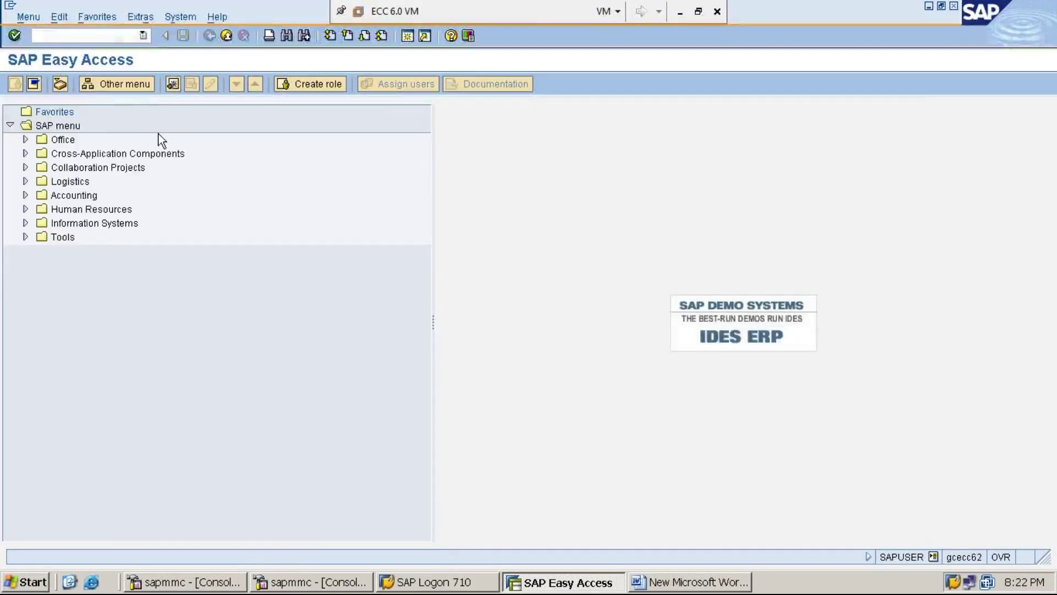
click(79, 196)
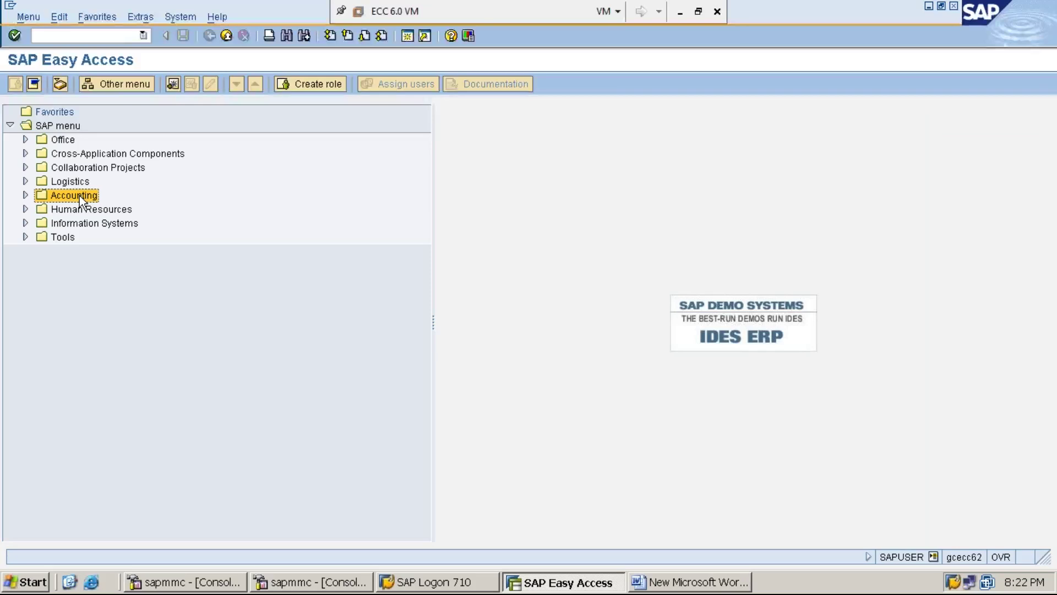
double_click(79, 196)
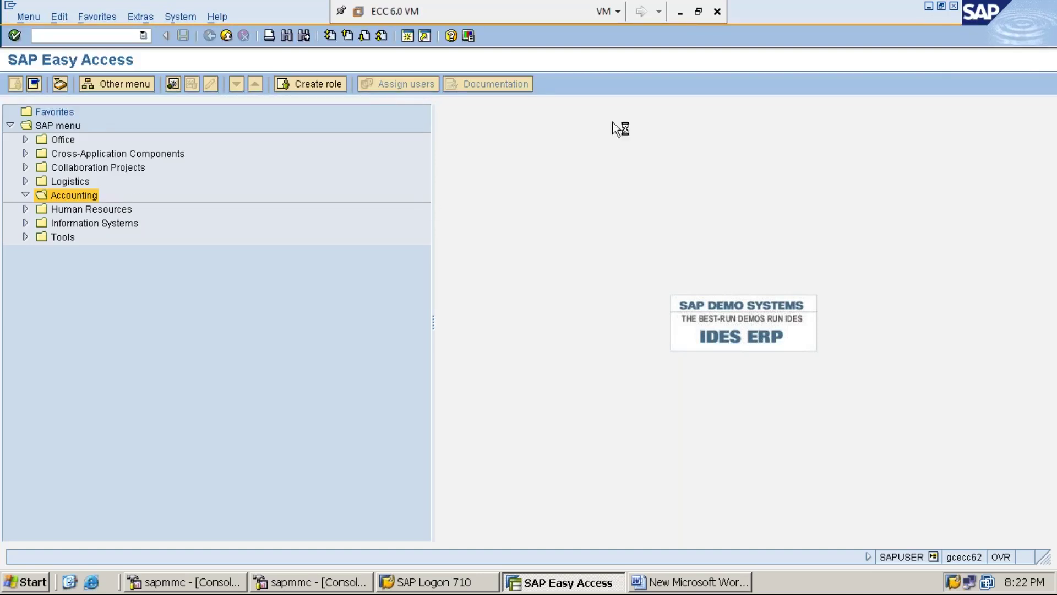
click(681, 12)
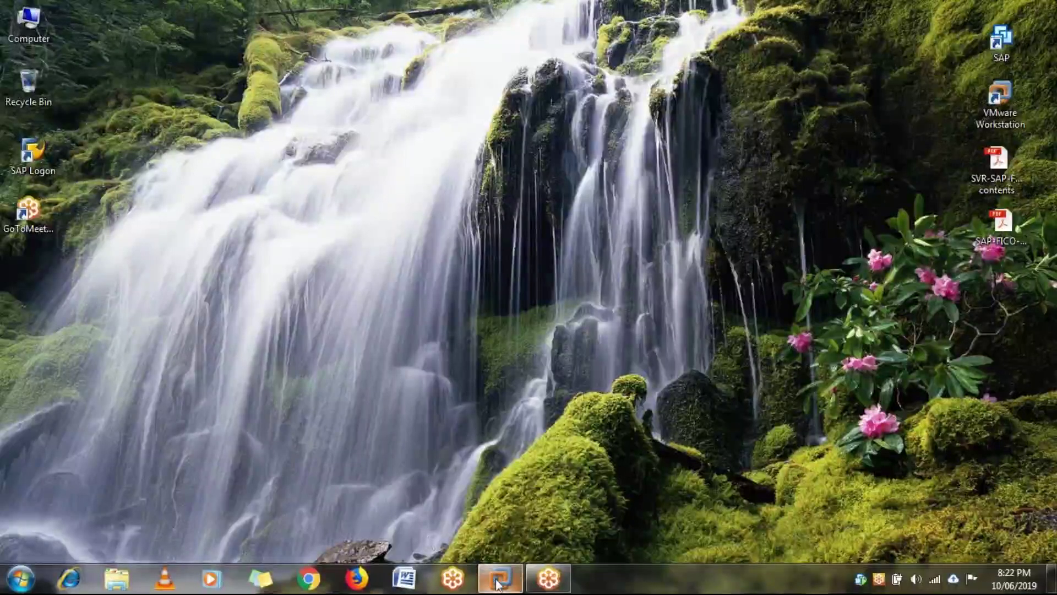
mouse_move(499, 577)
click(514, 491)
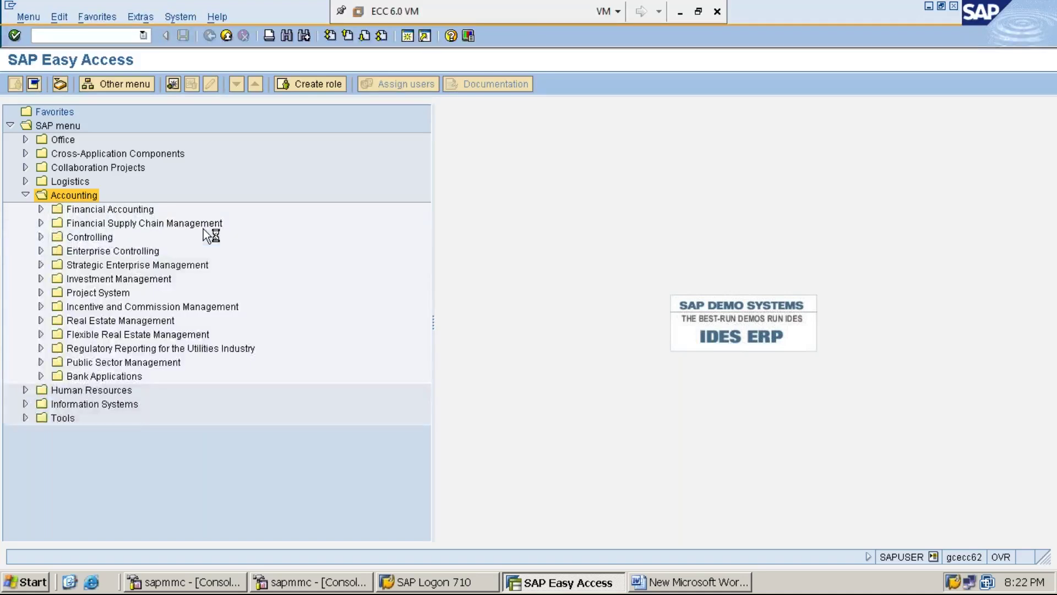
- Expand Financial Accounting and its General Ledger folder under Accounting
key(Down)
key(Return)
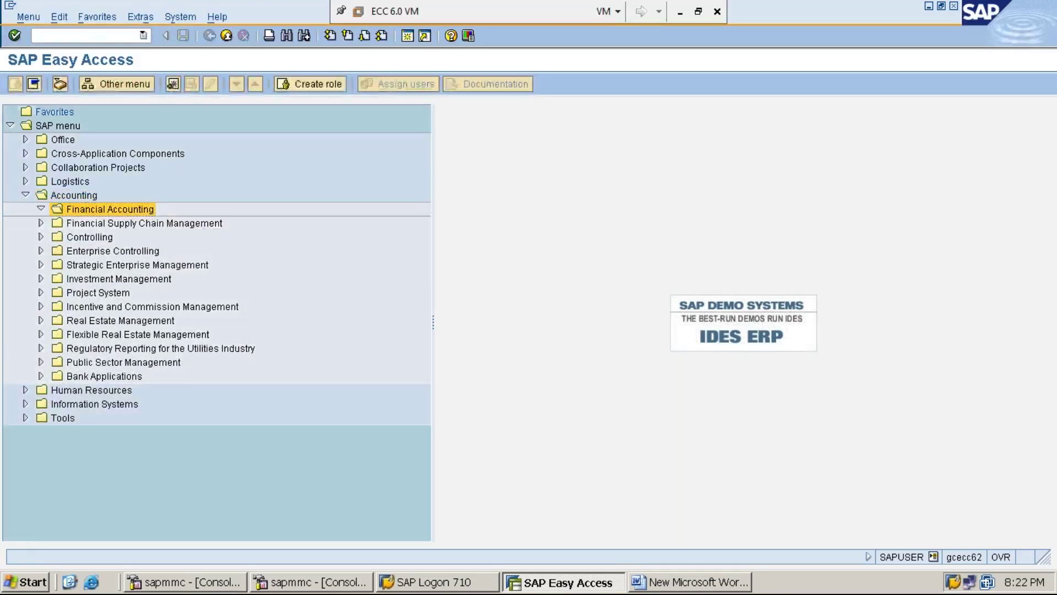
key(Down)
key(Return)
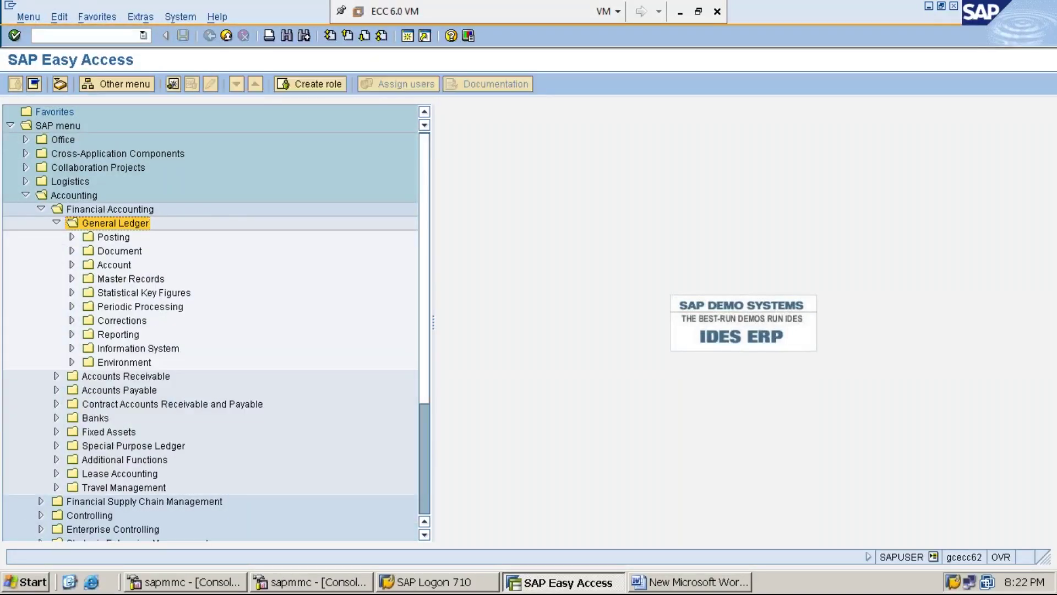
- Open transaction FS00 - Centrally under General Ledger > Master Records > G/L Accounts > Individual Processing
key(Down)
key(Down)
key(Down)
key(Down)
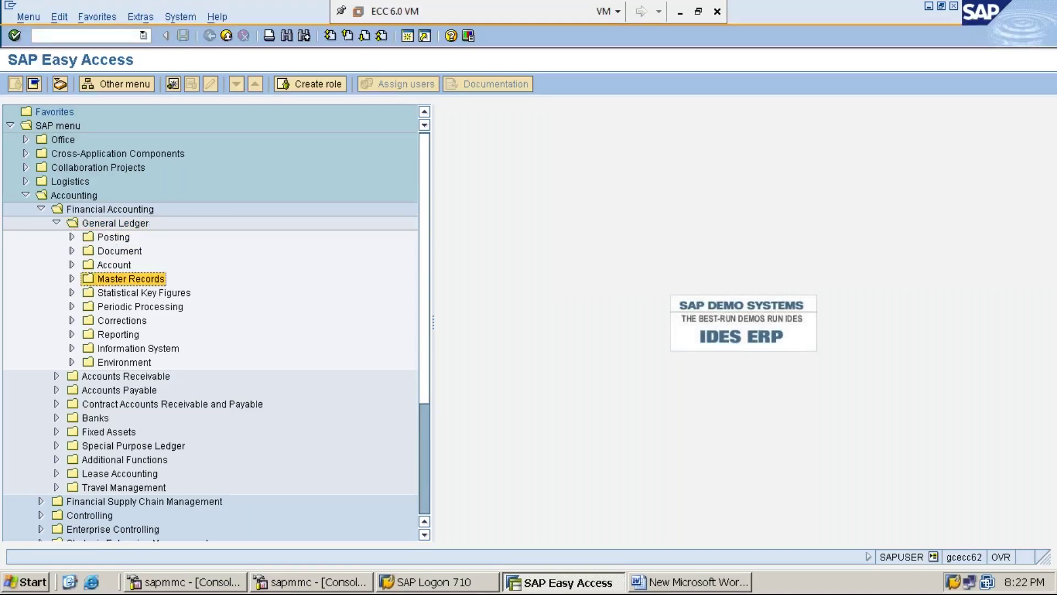
key(Right)
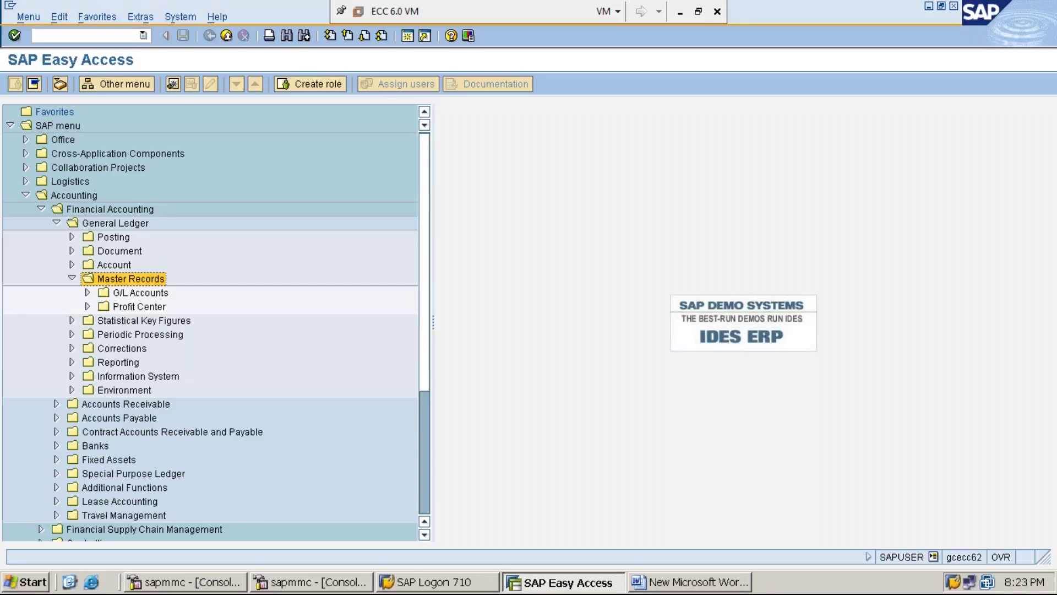
key(Down)
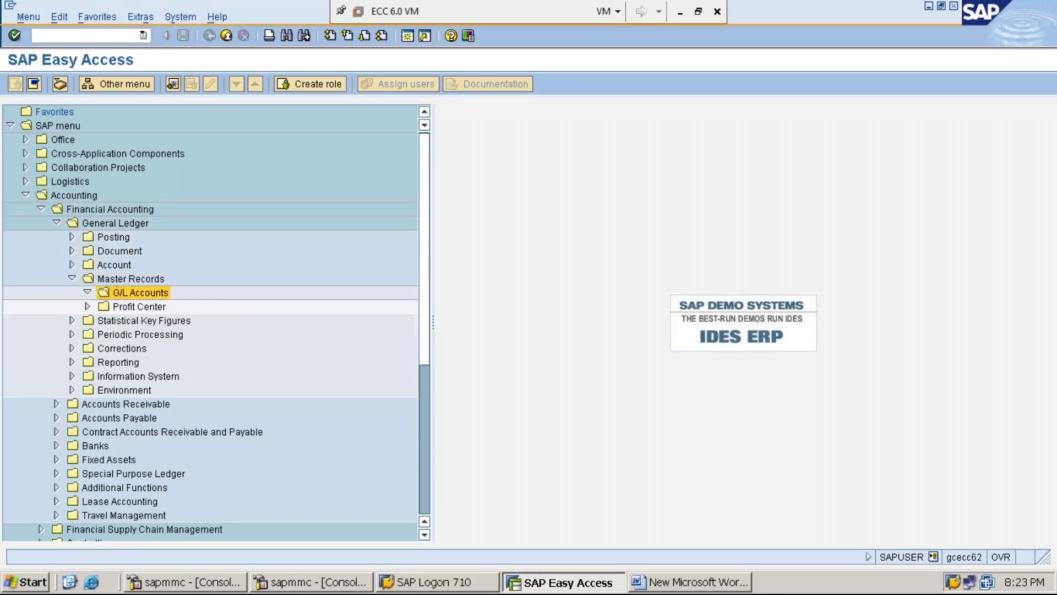
key(Right)
key(Down)
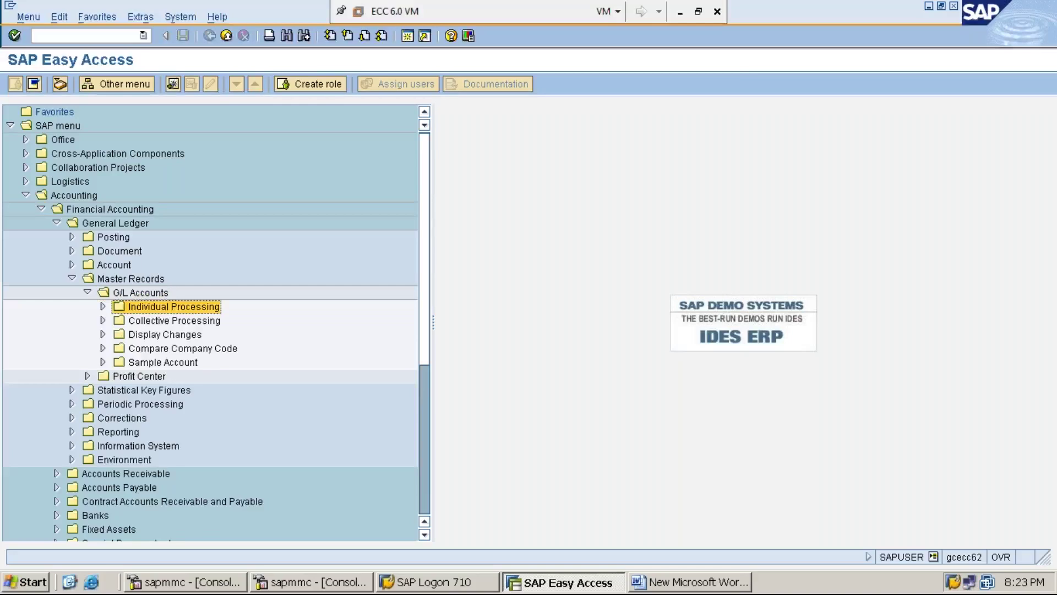
key(Right)
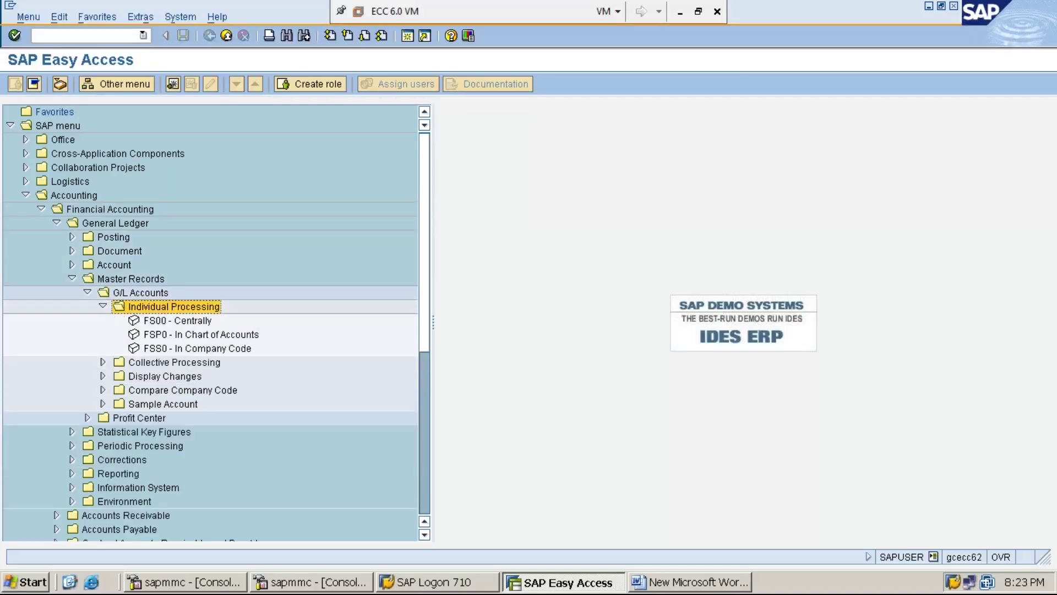
key(Down)
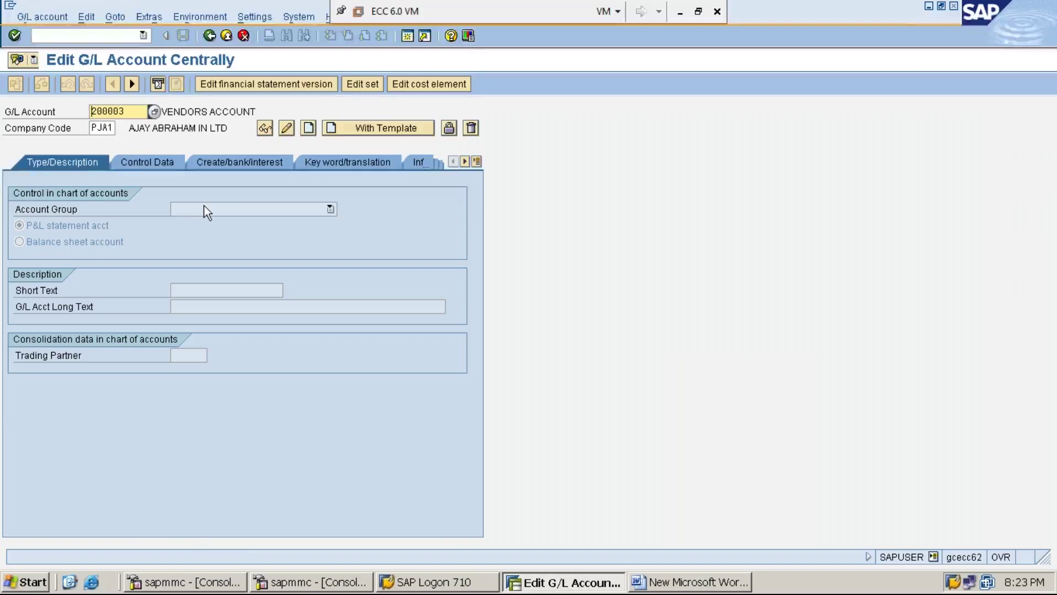
click(151, 15)
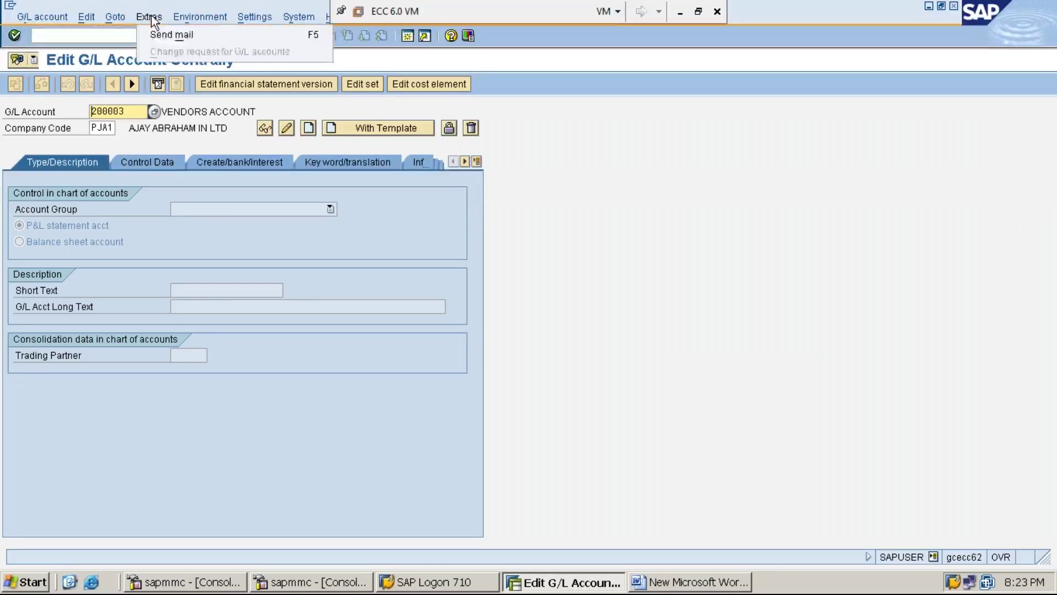
mouse_move(100, 15)
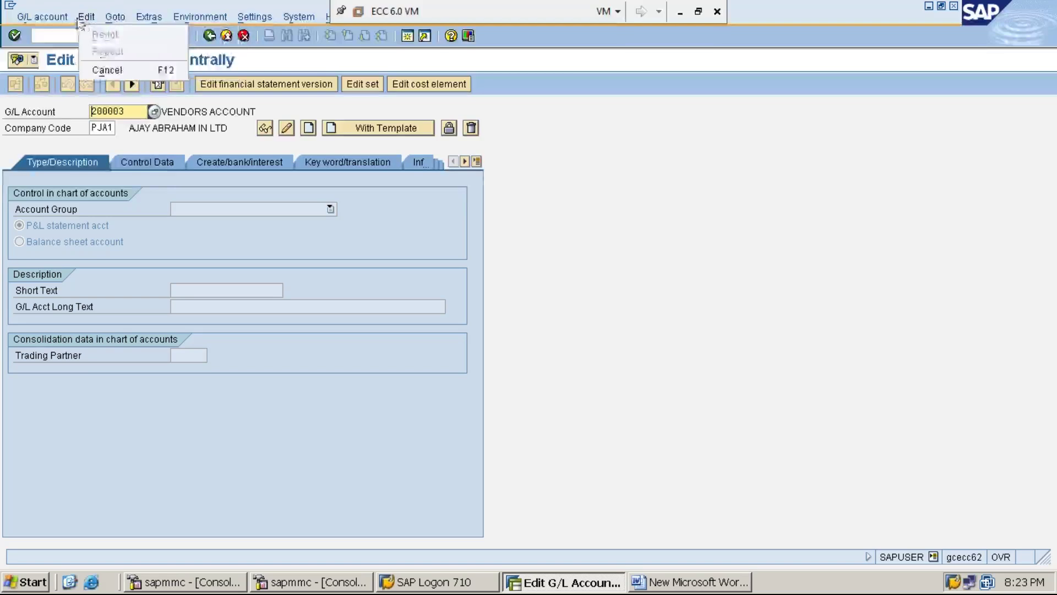
mouse_move(62, 20)
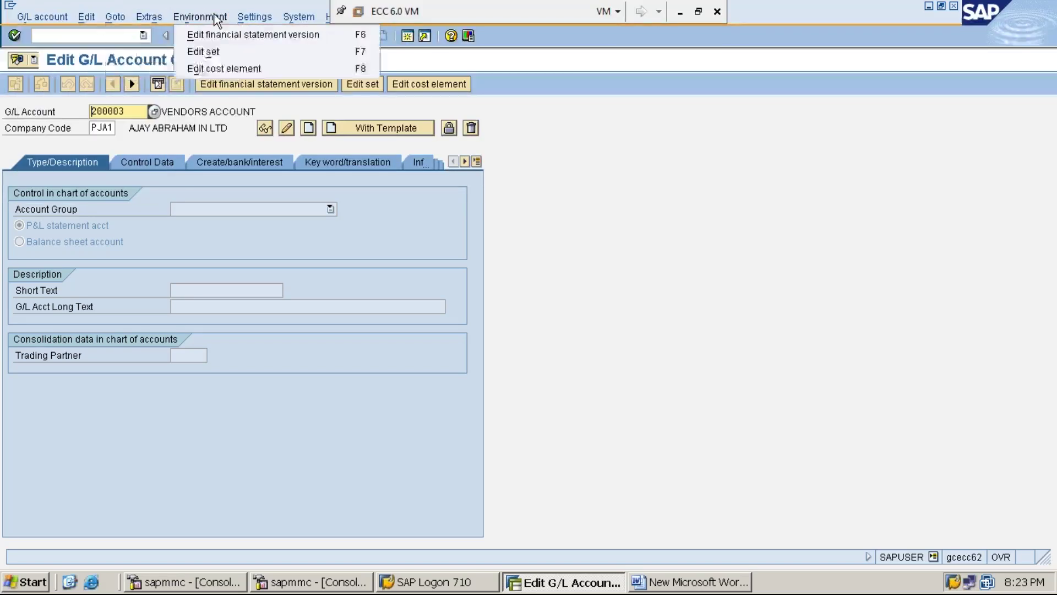
mouse_move(255, 20)
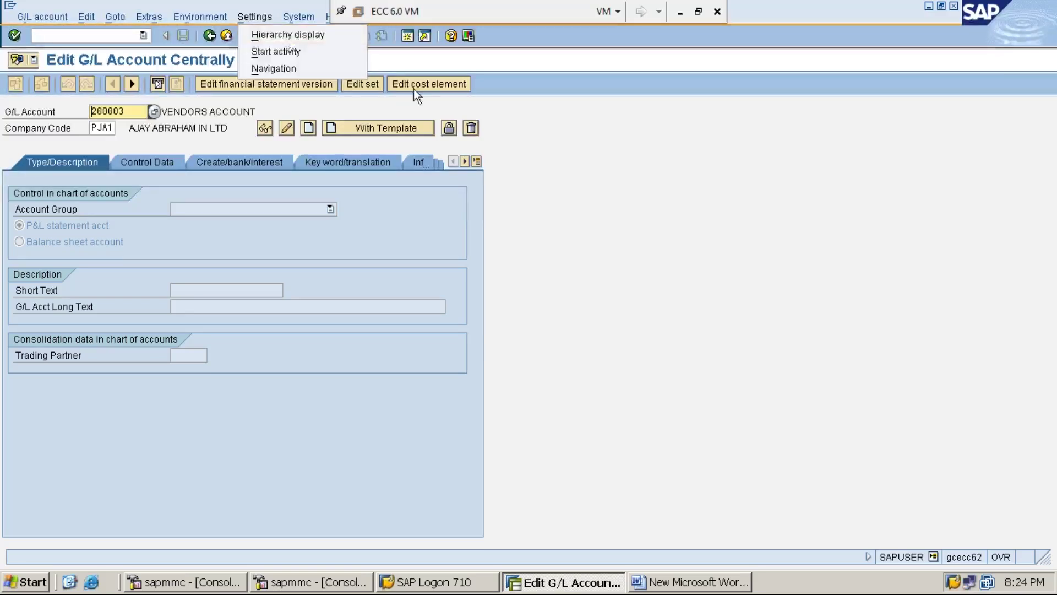
click(535, 200)
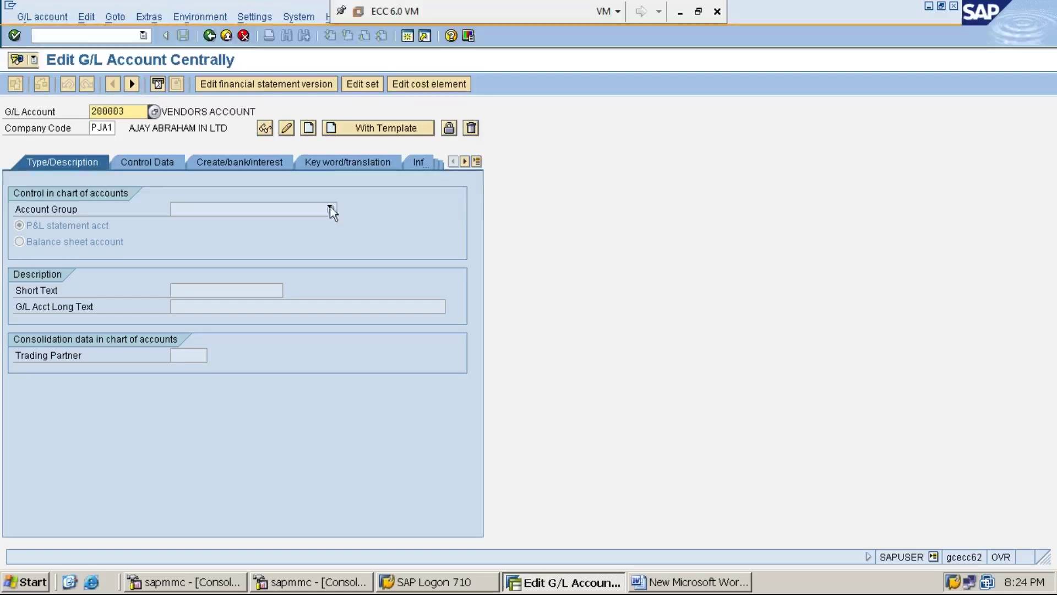
- Set the hierarchy display to show accounts in the navigation tree, acknowledge the restart notice, and leave the FS00 transaction
click(259, 18)
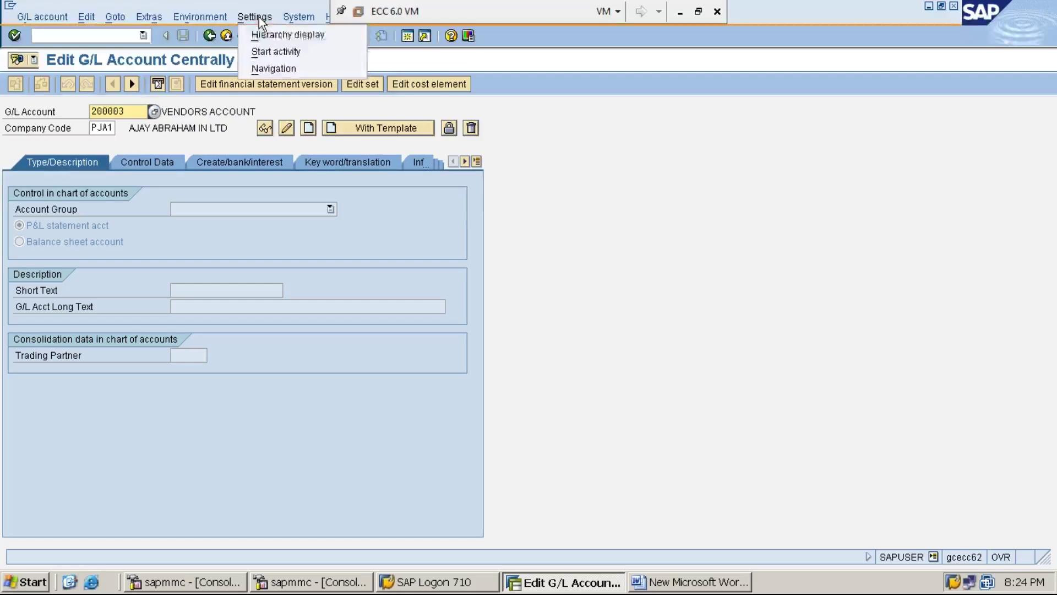
click(311, 37)
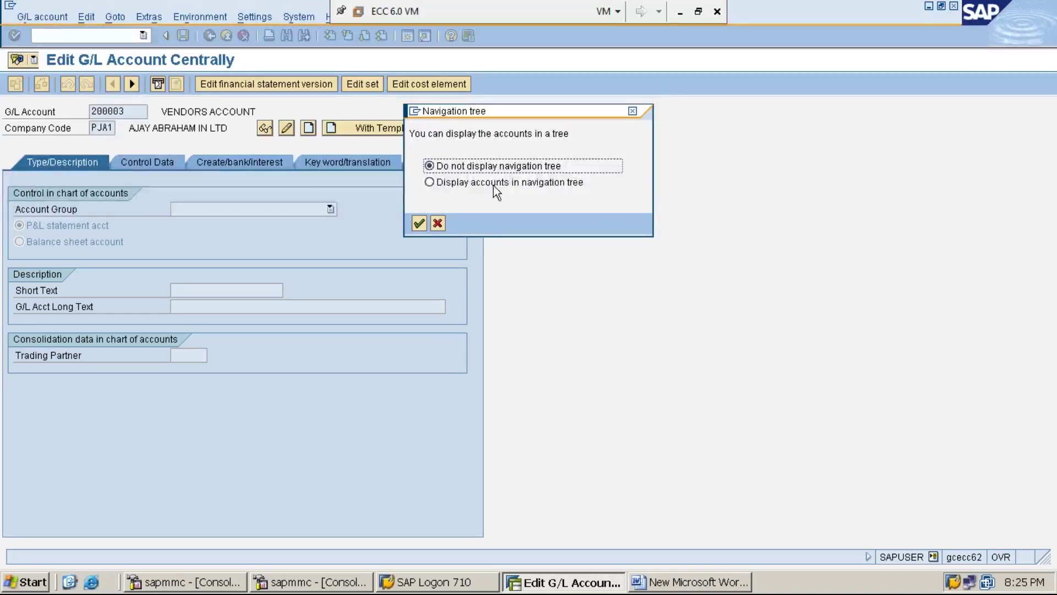
click(430, 182)
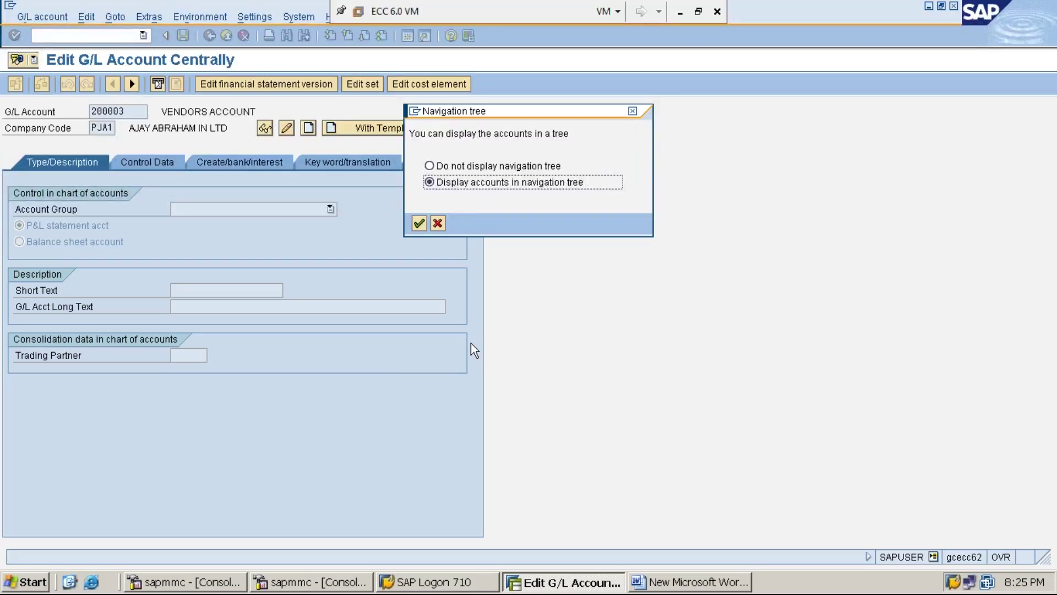
key(Return)
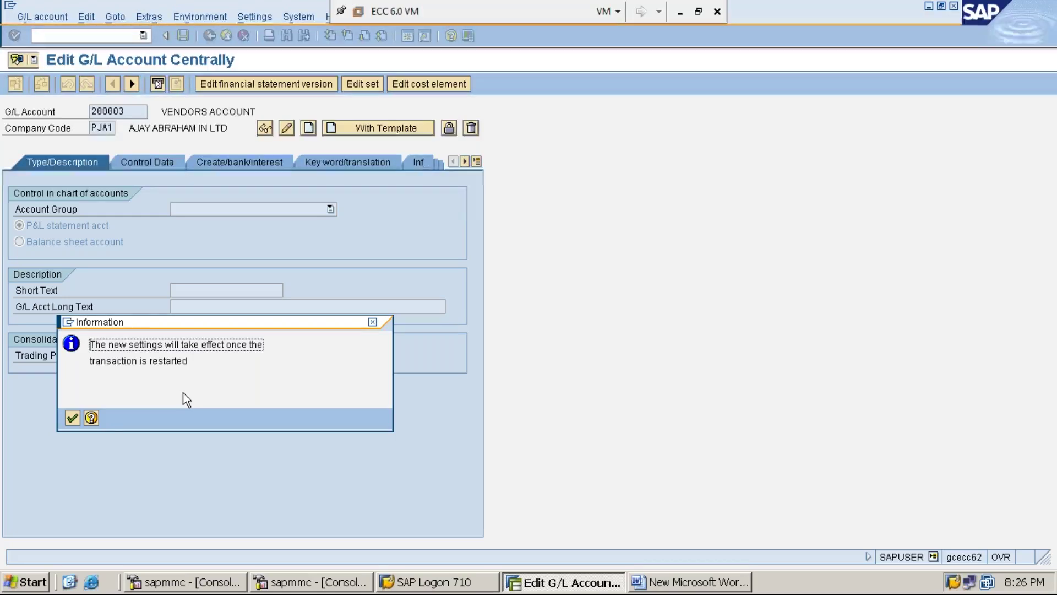
key(Return)
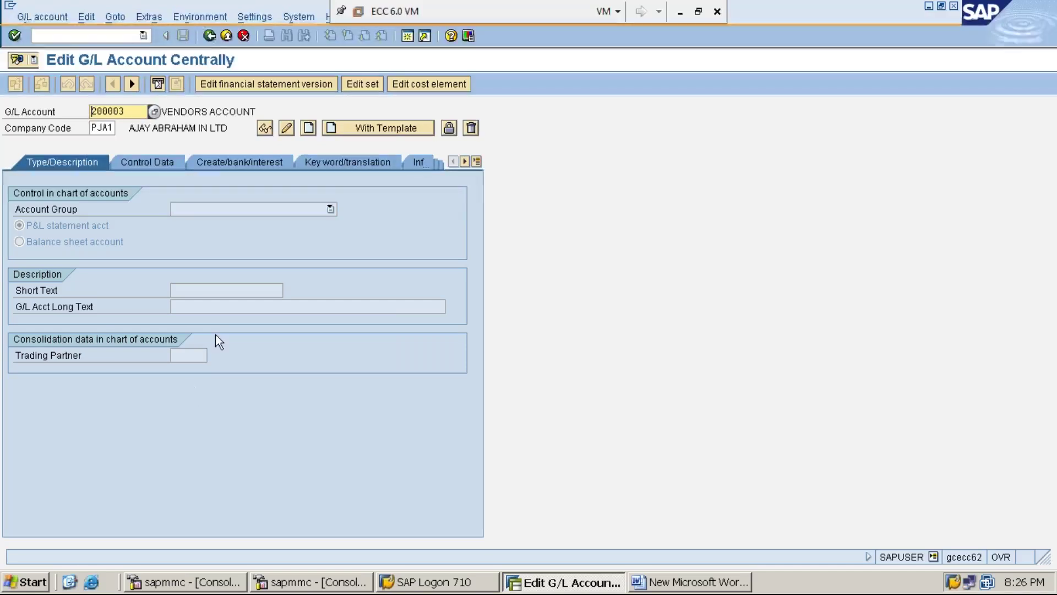
click(209, 36)
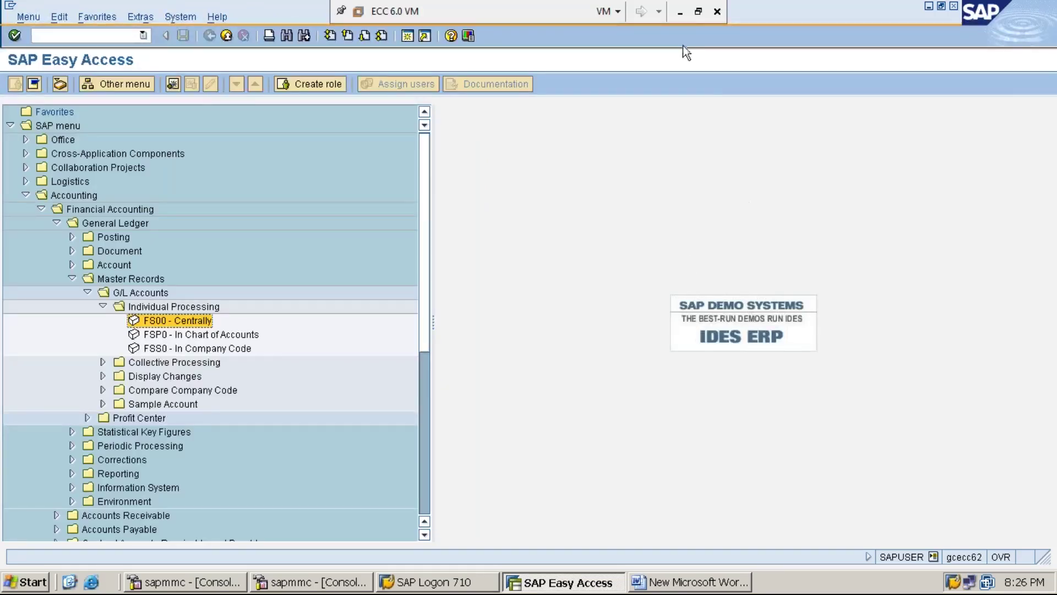
click(680, 12)
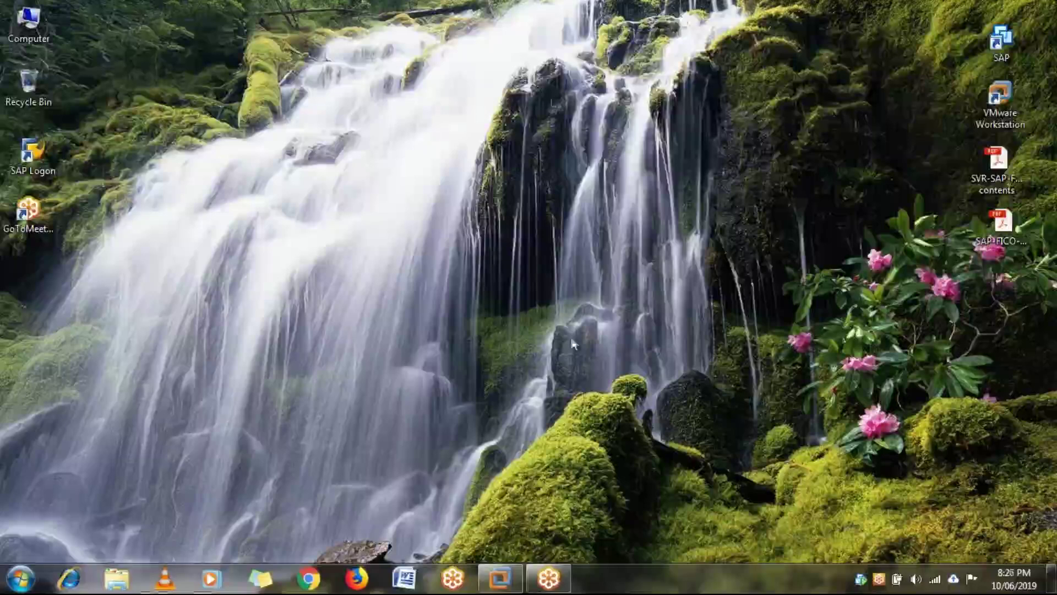
click(502, 578)
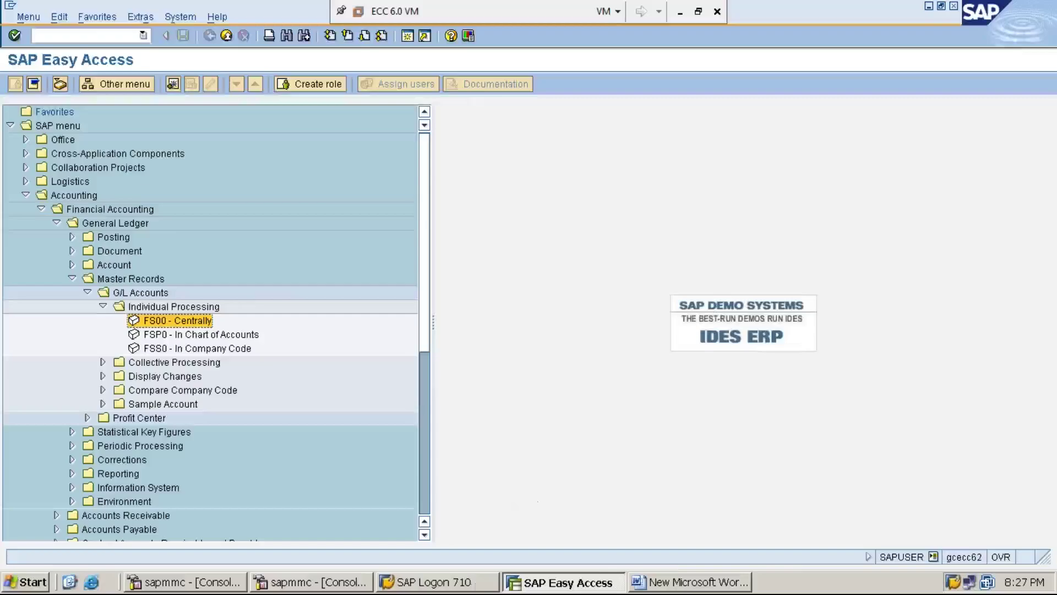
- Switch to the Word document and add the line "SUB-STEP-(ii): CREATION OF RENT GL ACCOUNT-FS00" below sub-step (i)
click(688, 582)
click(478, 333)
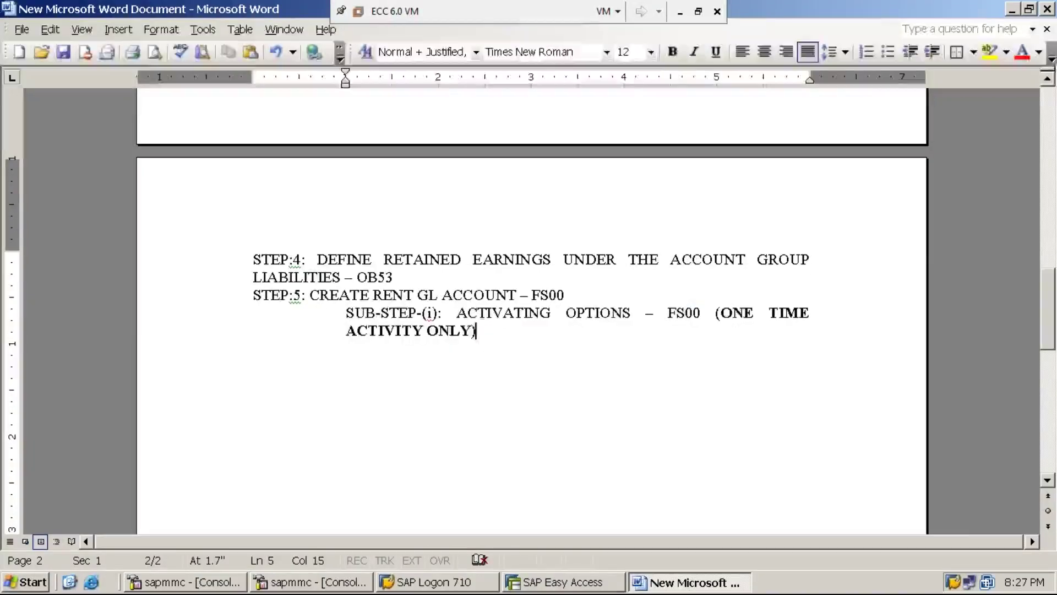
key(Return)
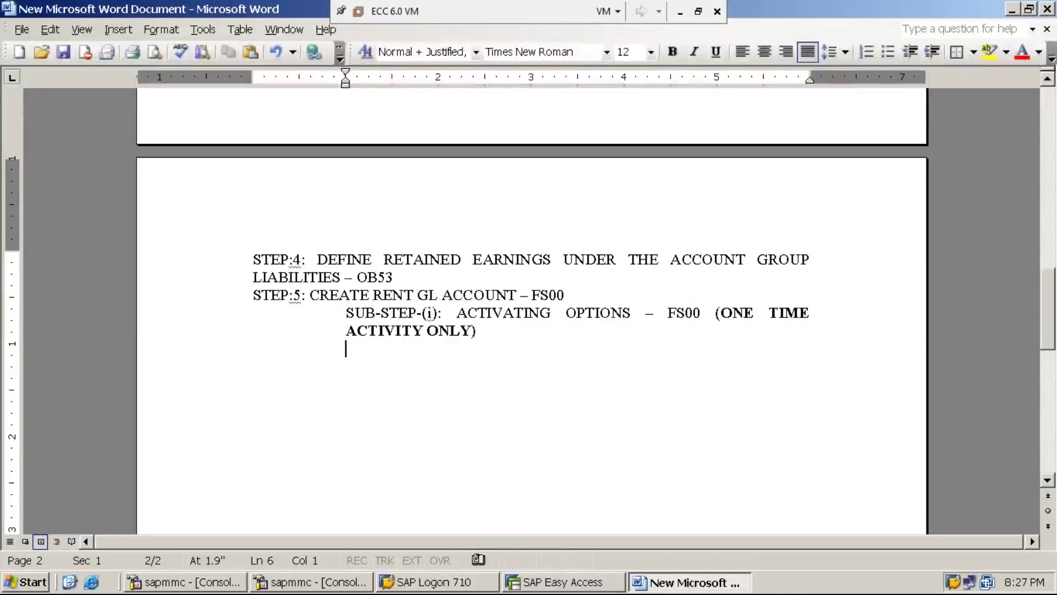
text(SUB-STEP-(ii):)
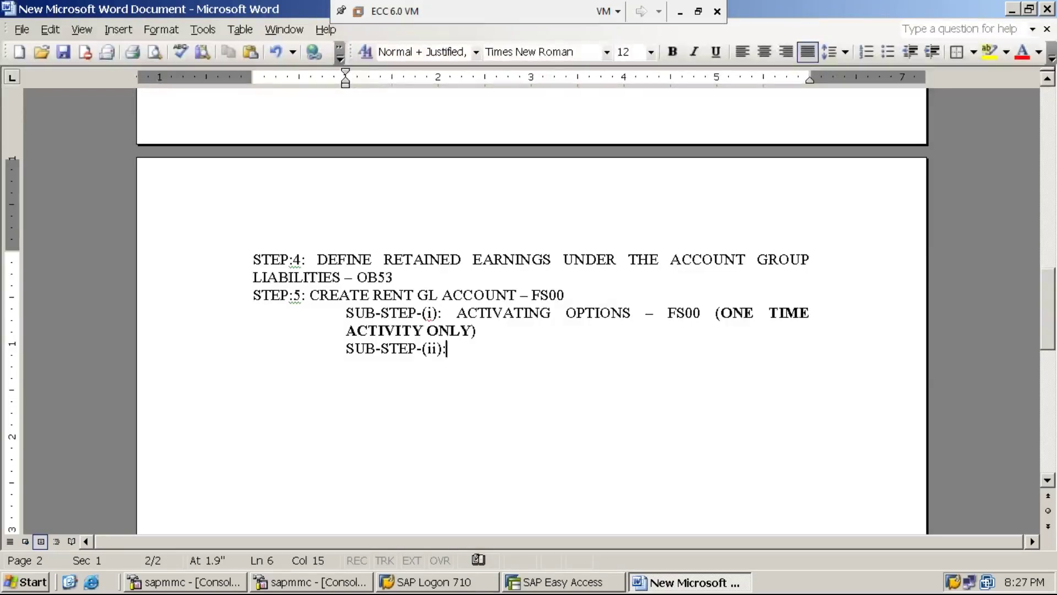
text( CREATION OF )
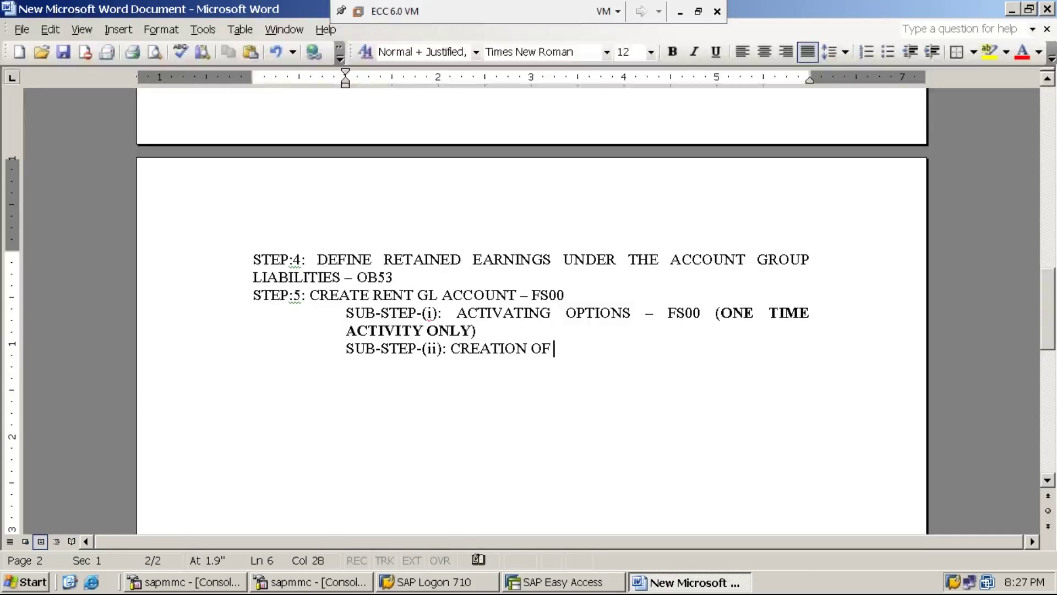
text(RENT GL A)
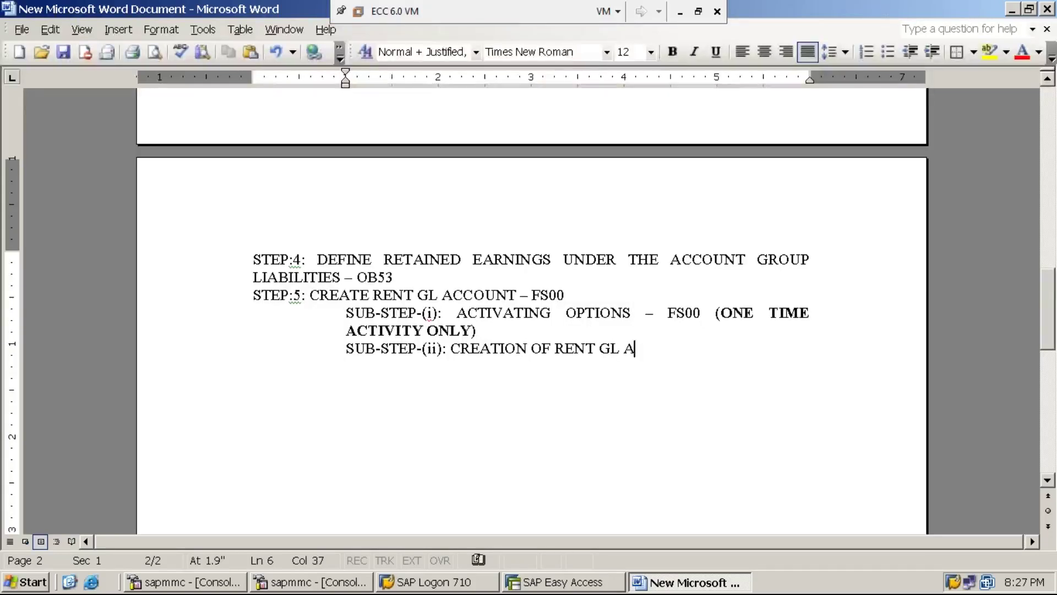
text(CCOUNT-FS)
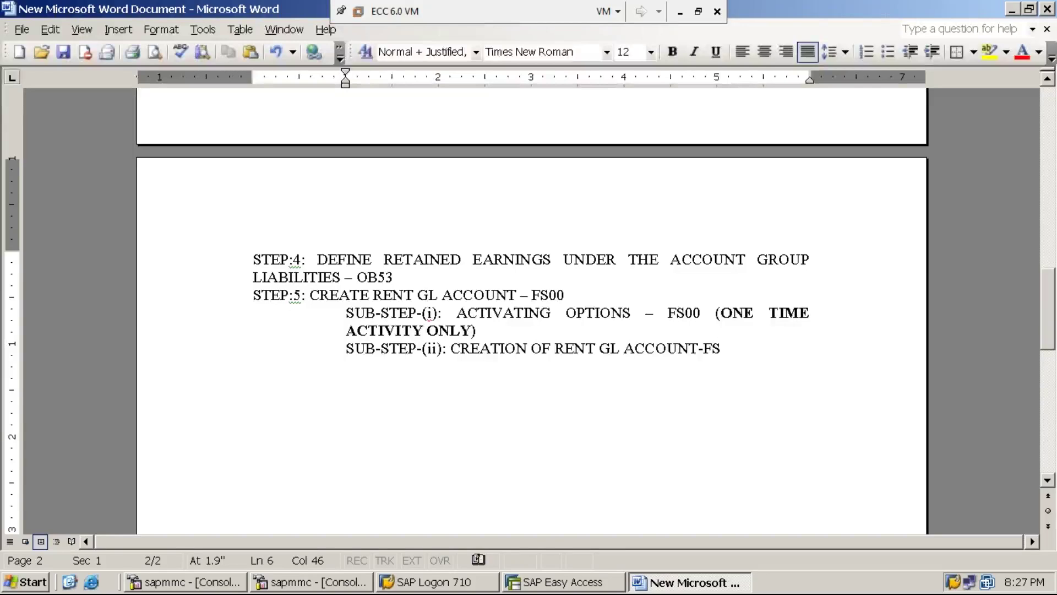
text(00)
- Switch to SAP Easy Access, open transaction OBD4 with /NOBD4, and change the G/L account groups view to display mode
click(581, 583)
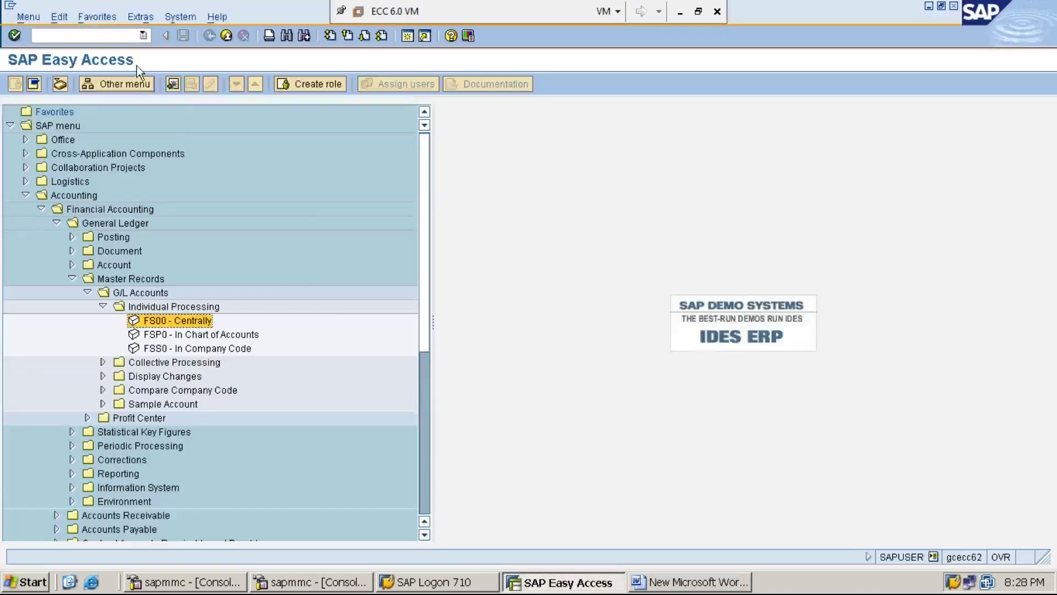
click(126, 36)
text(/NOBD4)
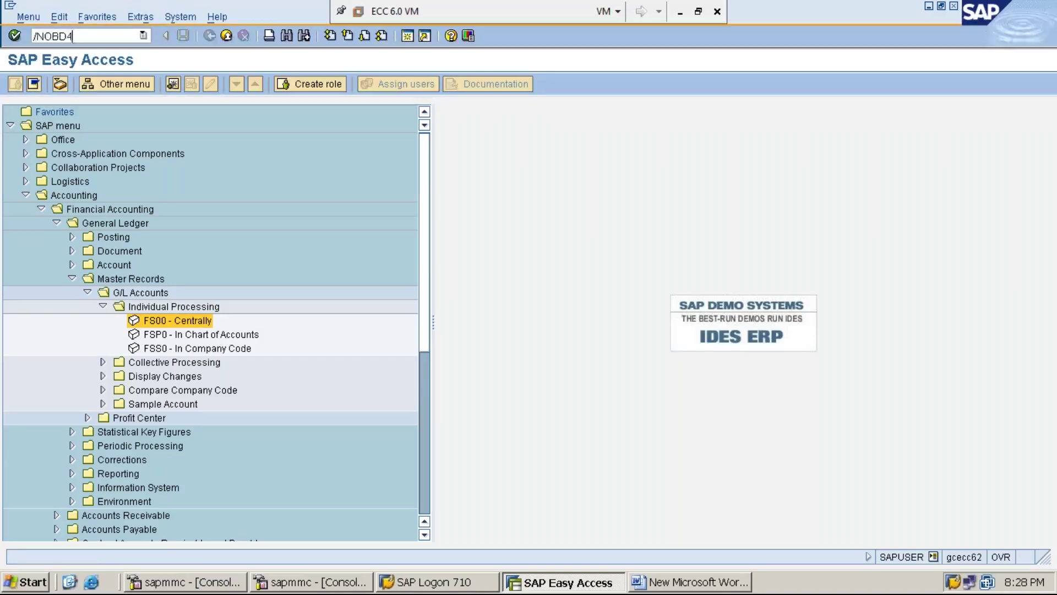
key(Return)
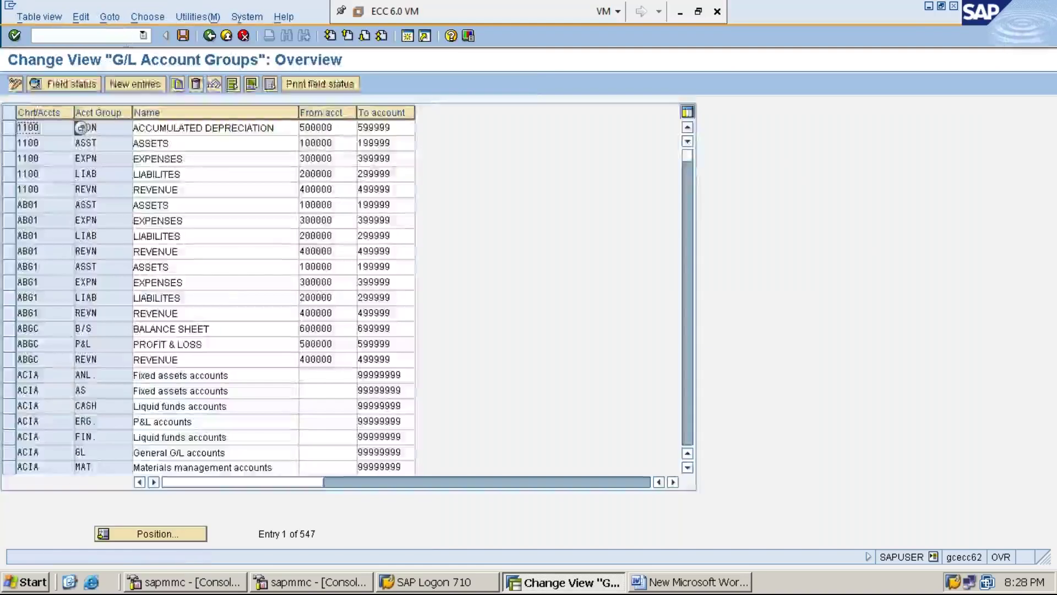
click(16, 86)
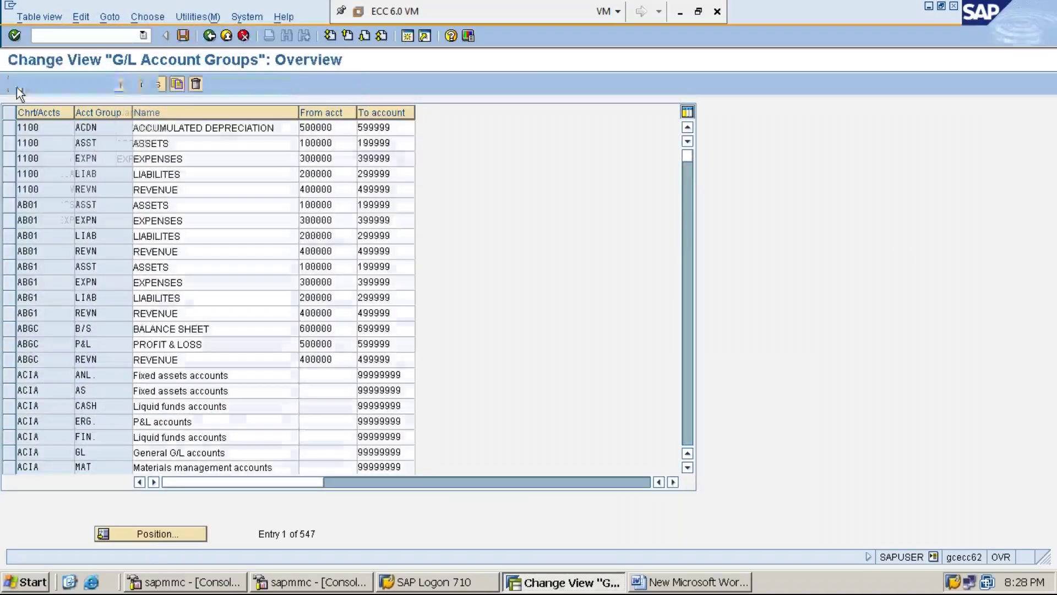
- Position the list at chart of accounts MMI1 and select its ASSETS, EXPENSES, LIABILITIES and REVENUE account groups
click(173, 533)
text(MMI1)
key(Return)
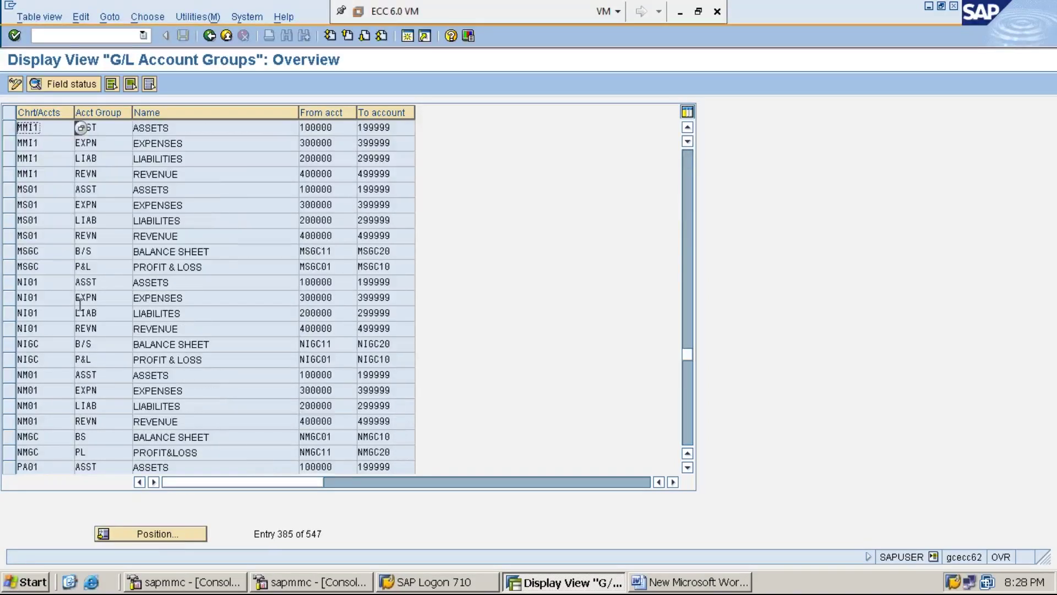
click(10, 127)
click(8, 143)
click(9, 159)
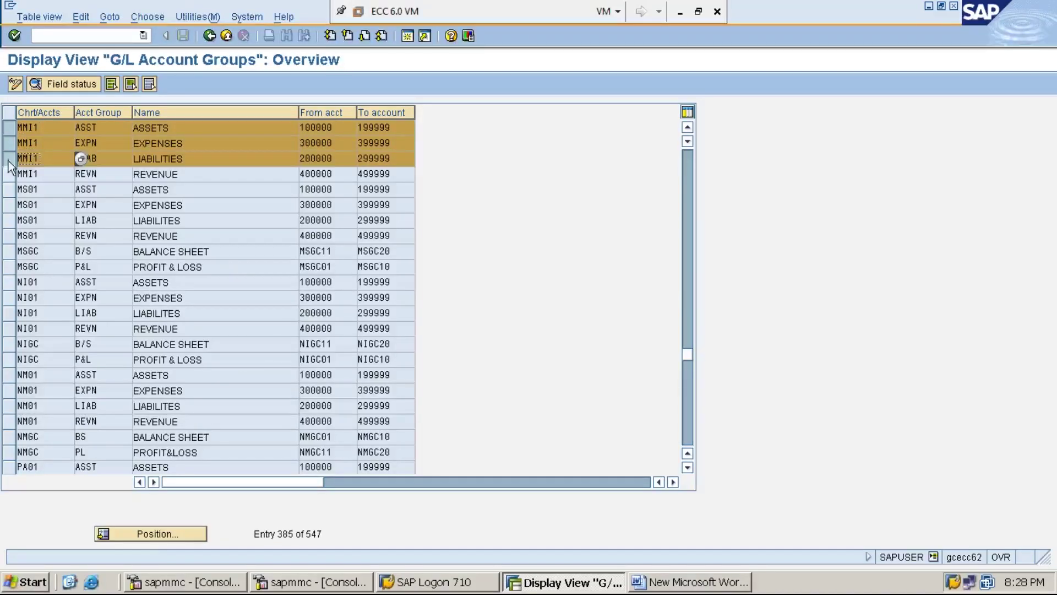
click(9, 174)
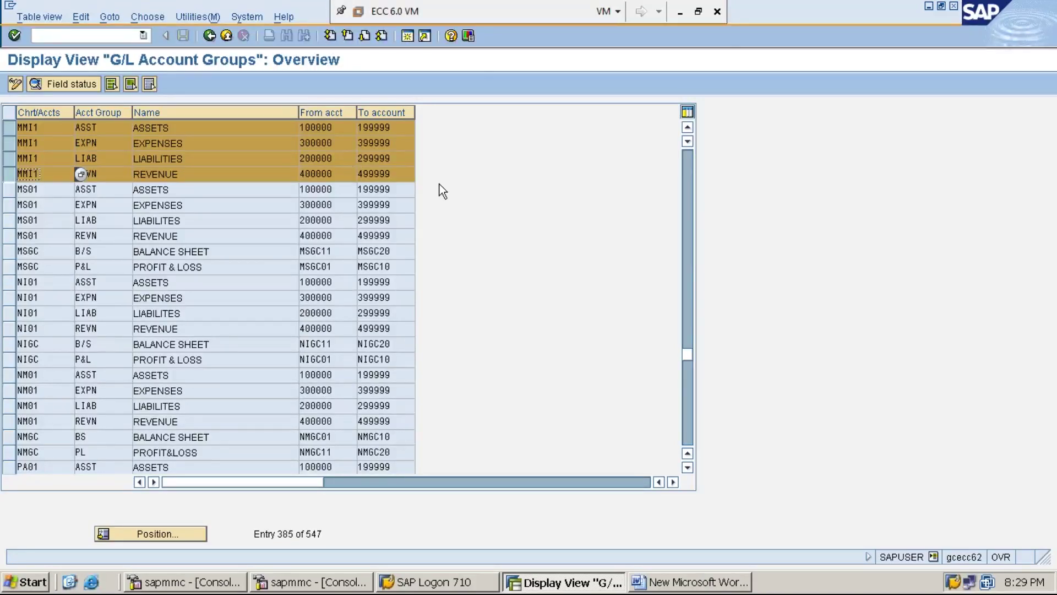
- Check the rent account step in the Word document and examine the EXPENSES account group of chart MMI1 in SAP
click(682, 584)
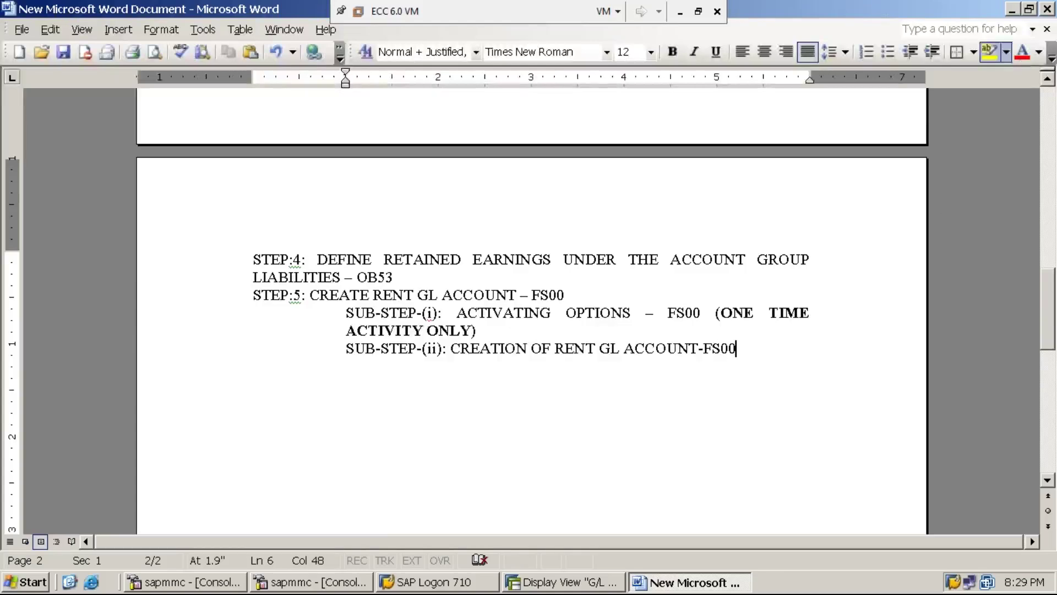
click(1012, 10)
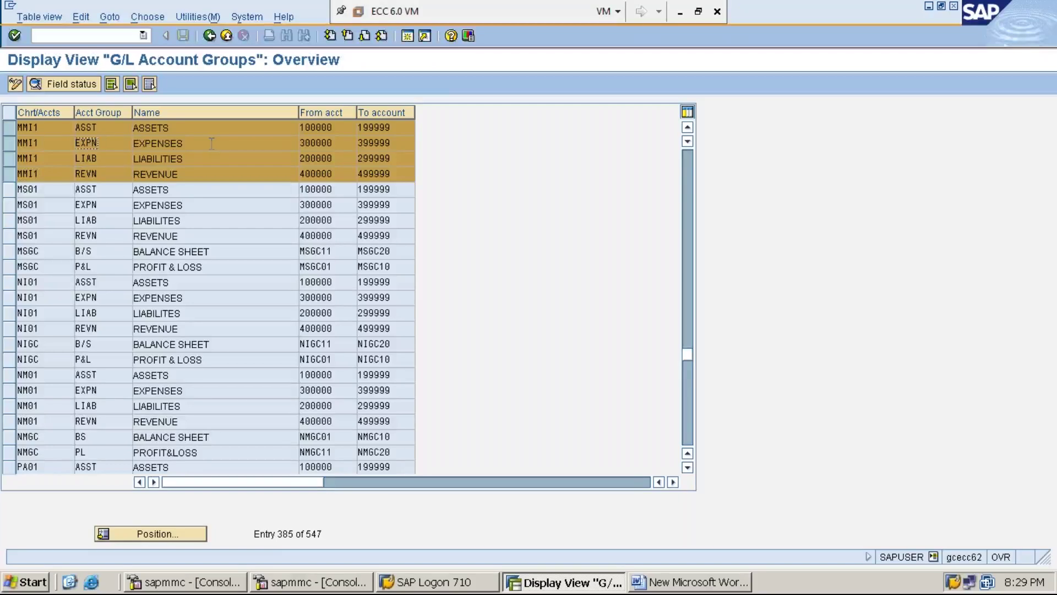
click(181, 143)
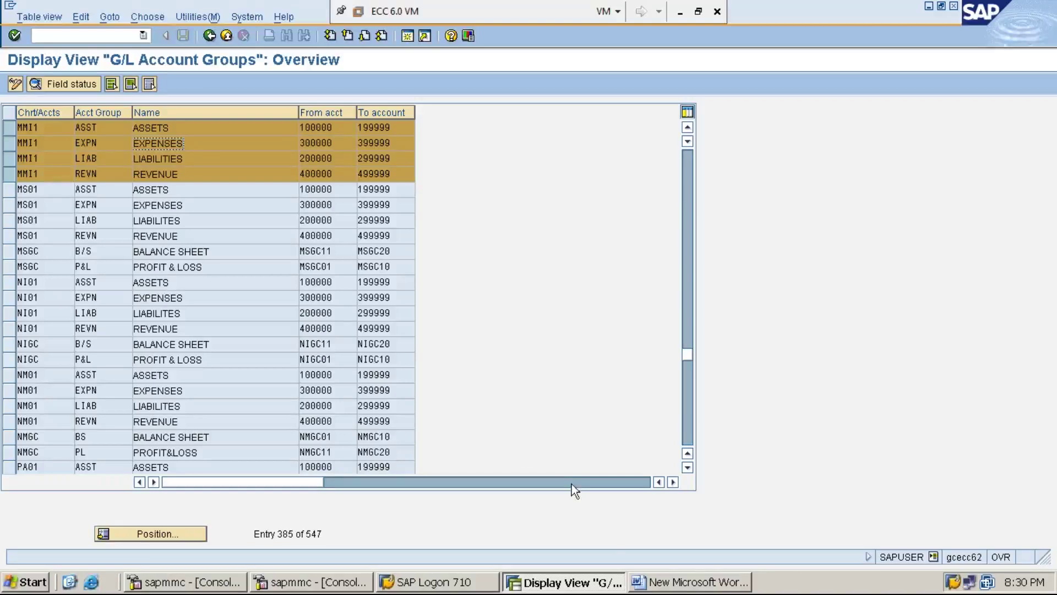
- Add the line "PATH IS SAME AS SUB-STEP(i)" under sub-step (ii) in the Word document and return to the SAP account groups
click(685, 585)
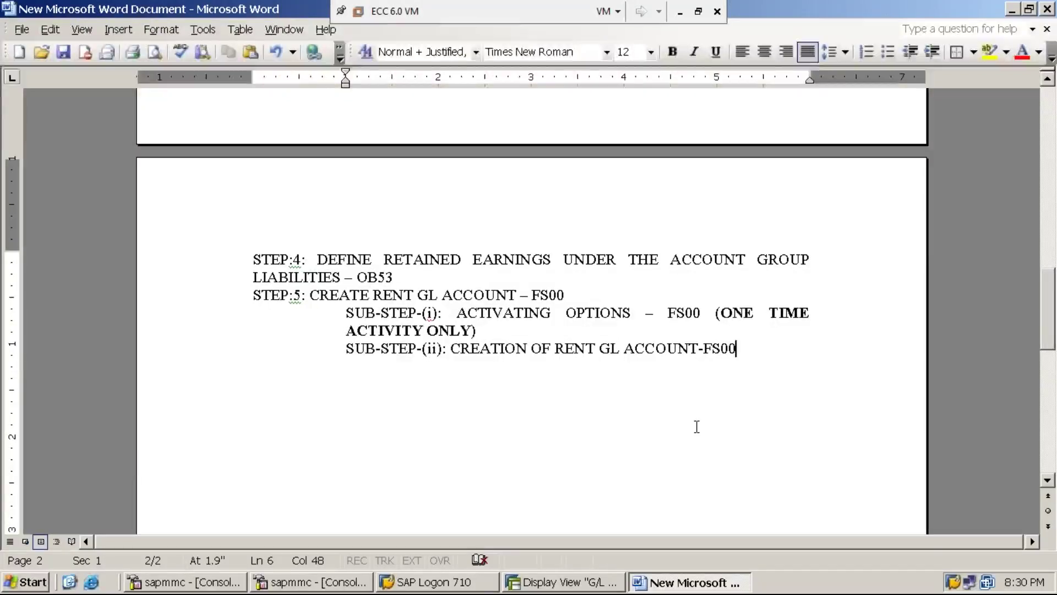
key(Return)
text(PATH IS AMS)
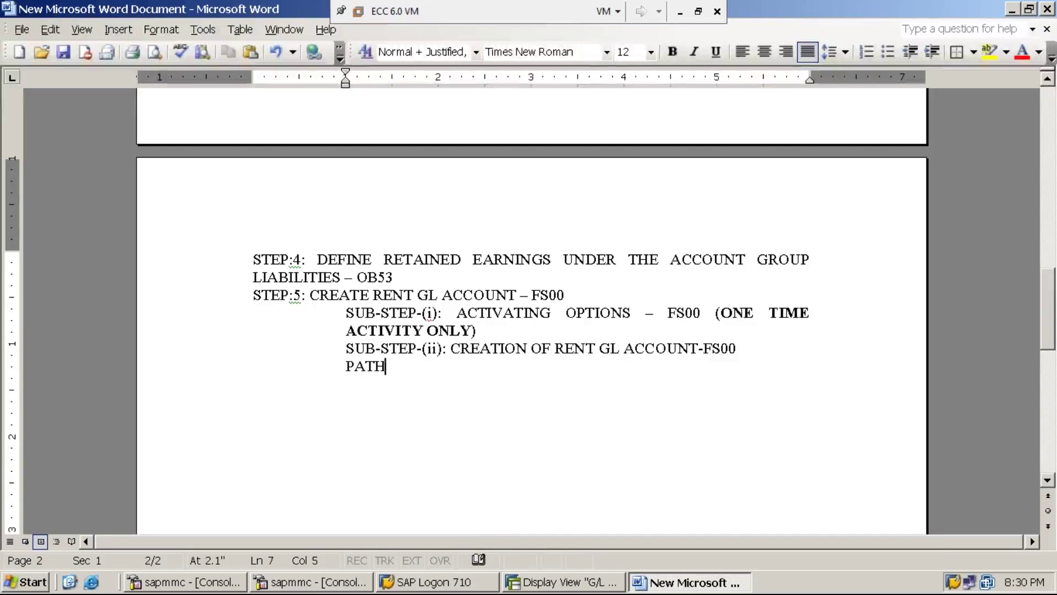
key(BackSpace)
key(BackSpace)
key(BackSpace)
text(SAME AS )
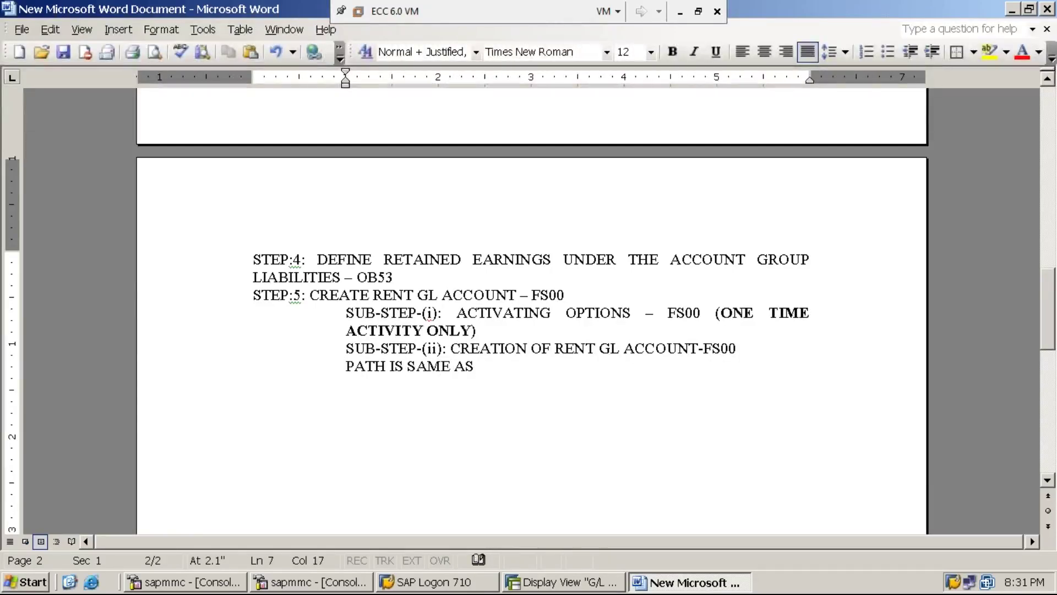
text(SUB)
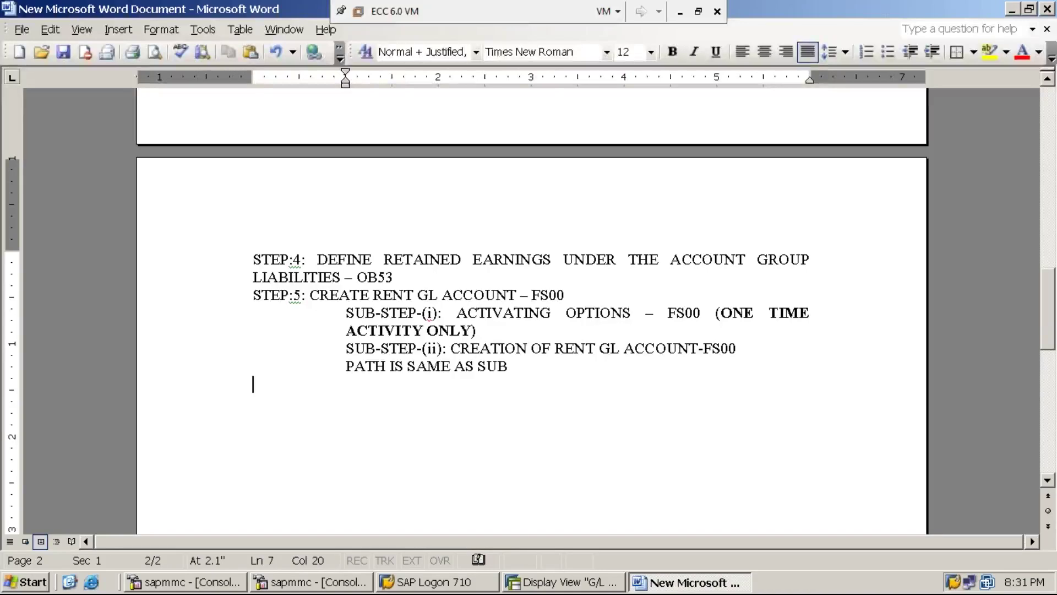
text(<S)
key(BackSpace)
key(BackSpace)
key(BackSpace)
text(-STEP(i))
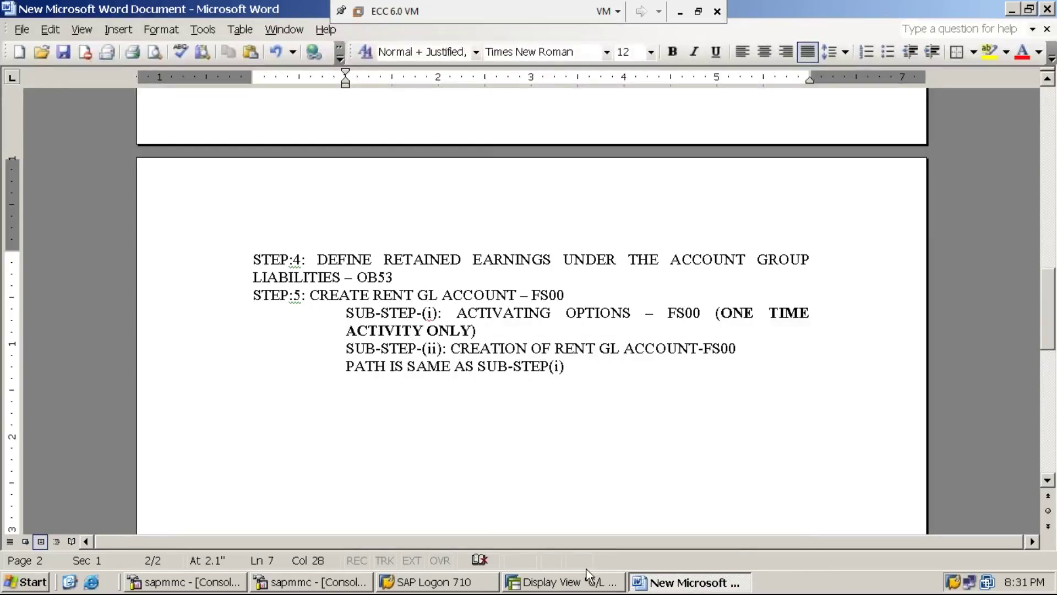
click(570, 587)
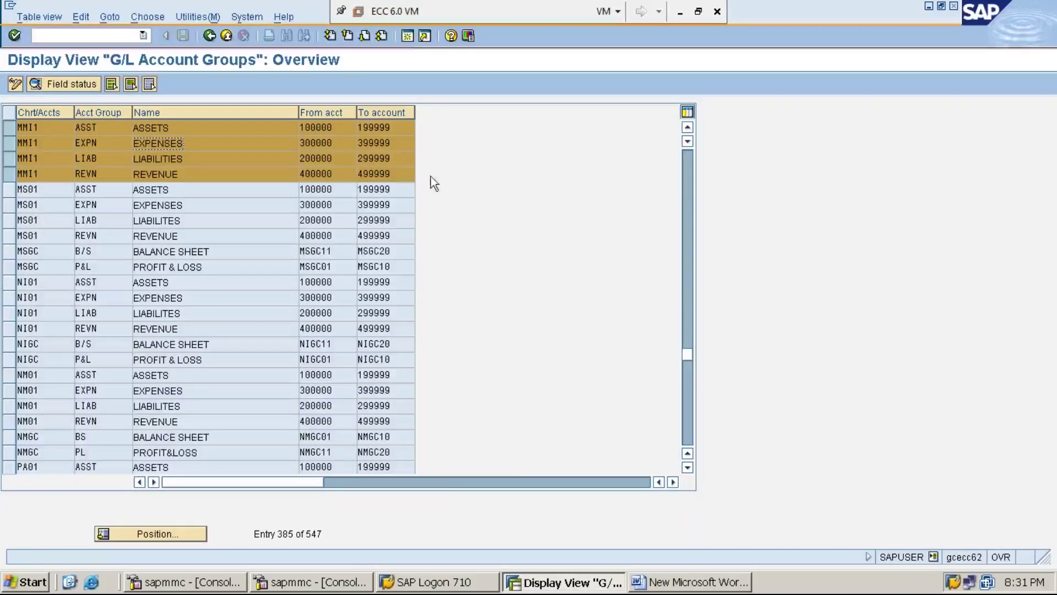
- Open a new SAP session and expand Accounting > Financial Accounting > General Ledger > Master Records in the SAP menu tree
click(407, 37)
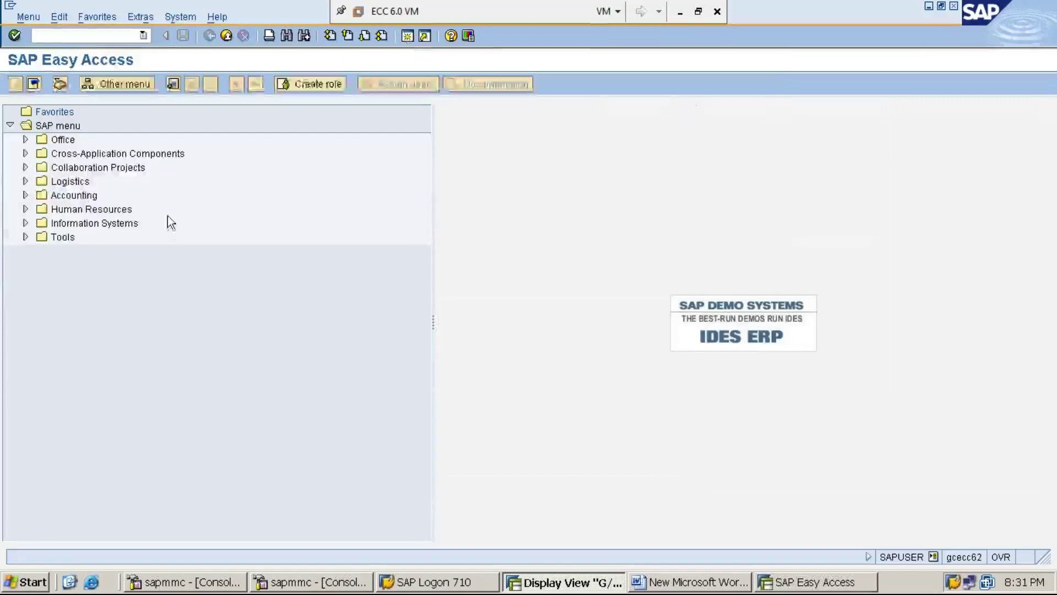
double_click(79, 195)
double_click(109, 209)
double_click(114, 223)
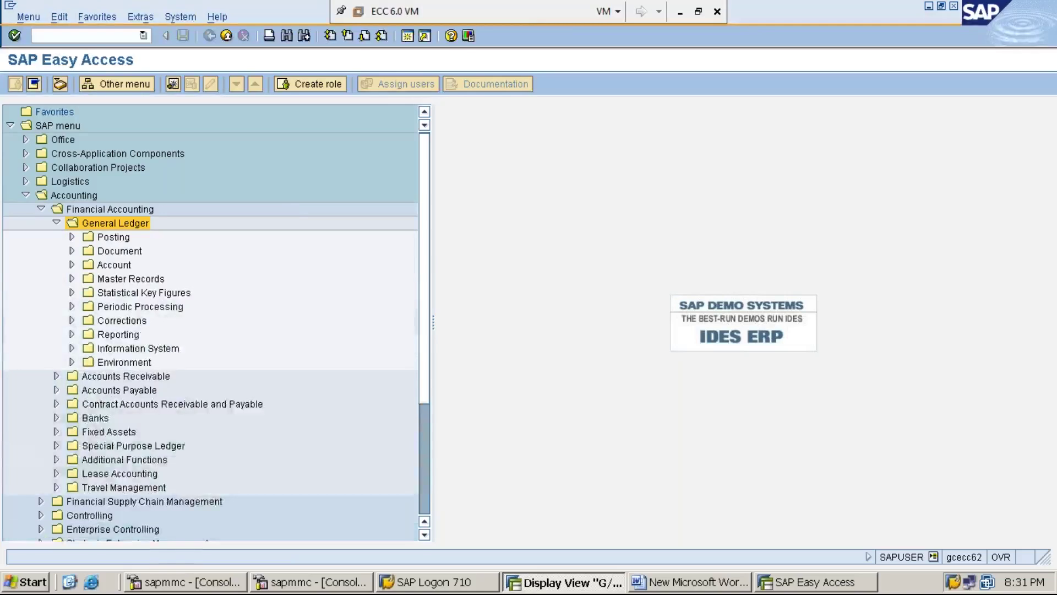
key(Down)
key(Down)
key(Down)
key(Down)
key(Right)
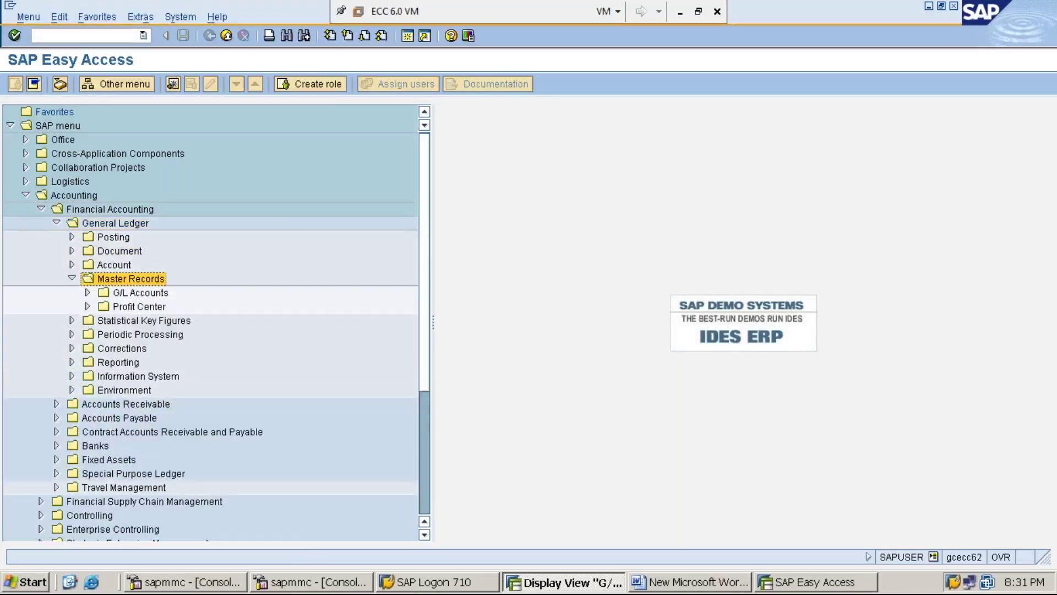
- Expand G/L Accounts > Individual Processing under Master Records and select FS00 - Centrally
key(Down)
key(Right)
key(Down)
key(Right)
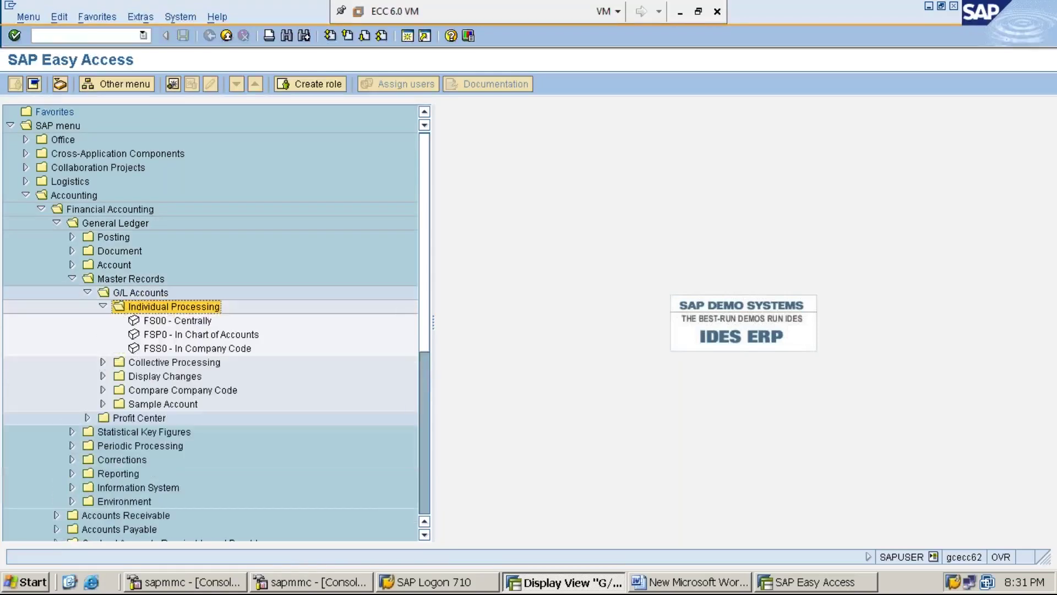
key(Down)
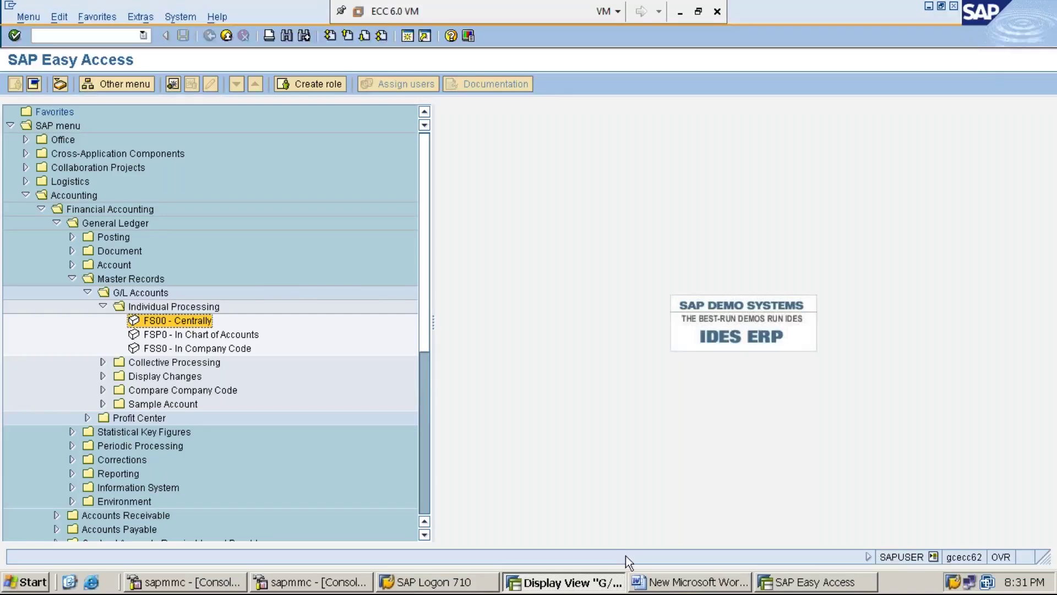
- Switch to the Word document and append "– double click on FS00 Centrally->" to the line "PATH IS SAME AS SUB-STEP(i)"
click(679, 588)
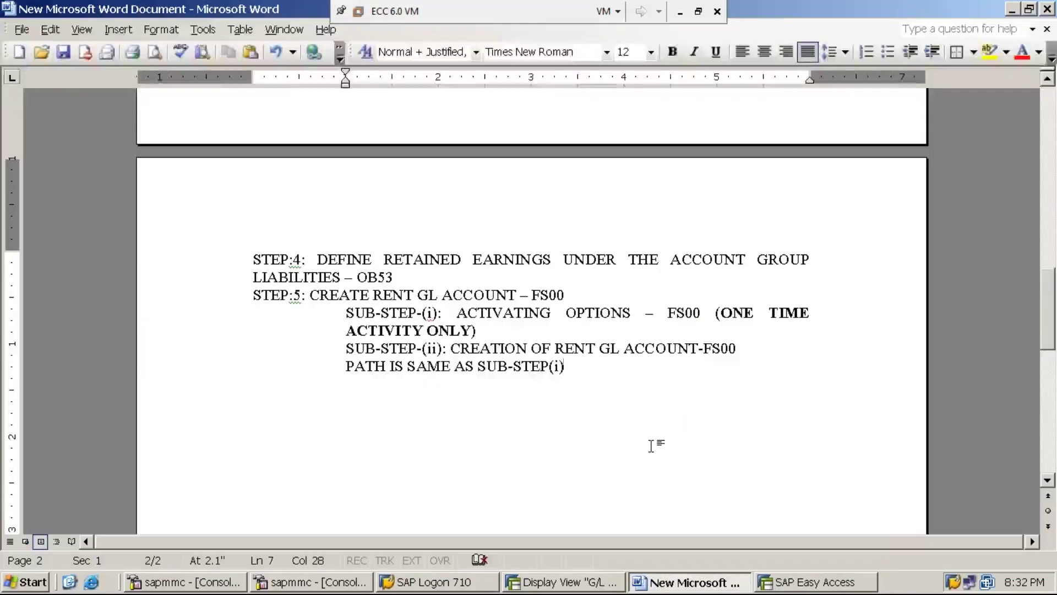
text(SUB-STEP(i) – double click on FS00 Centrally)
text(->)
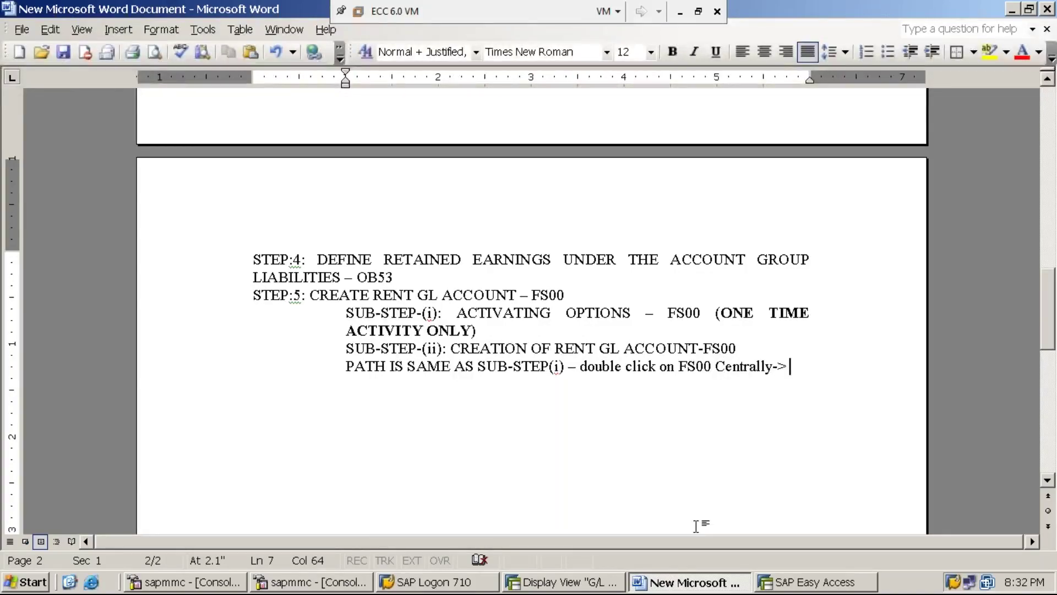
- Switch back to the SAP Easy Access session and open transaction FS00 - Centrally
click(570, 583)
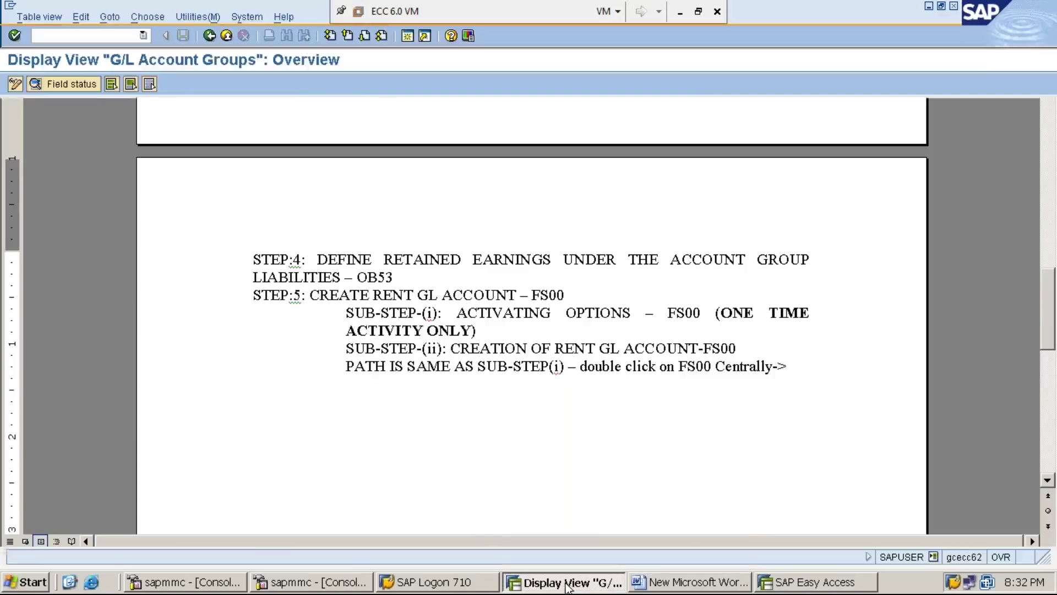
click(801, 583)
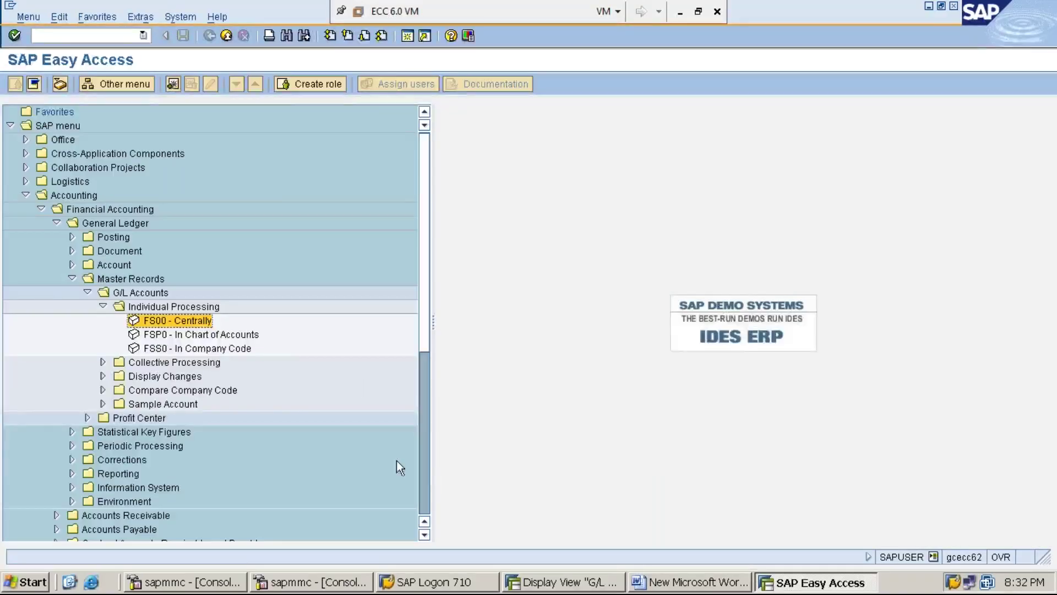
click(202, 325)
double_click(186, 321)
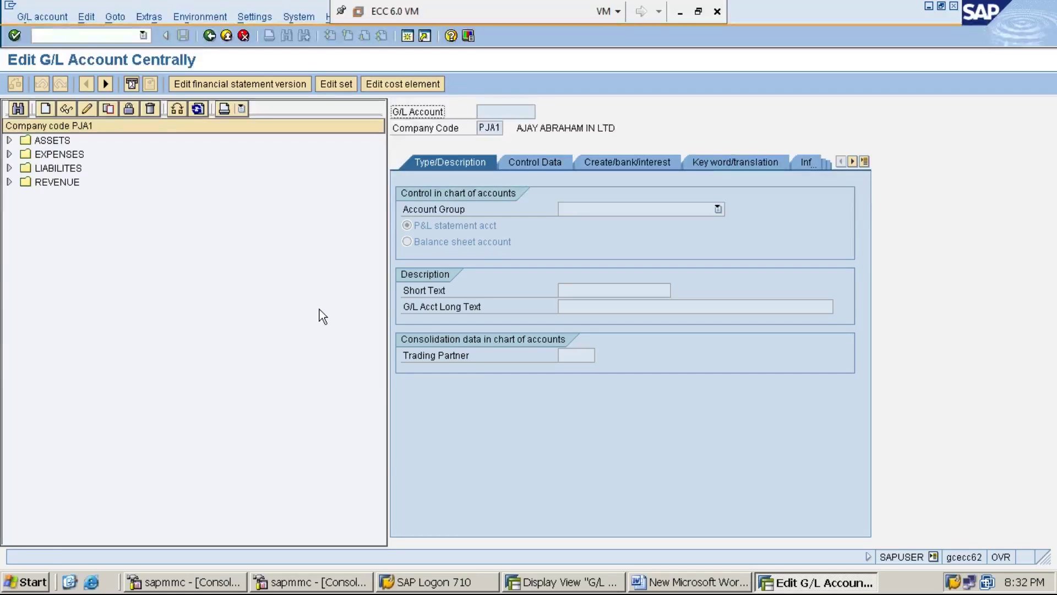
click(209, 35)
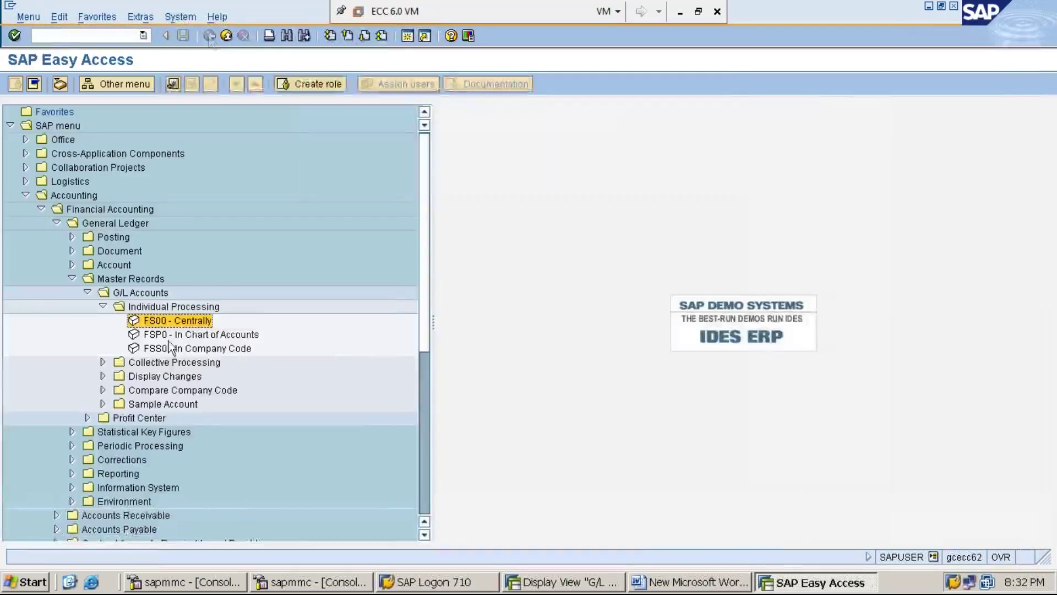
double_click(193, 321)
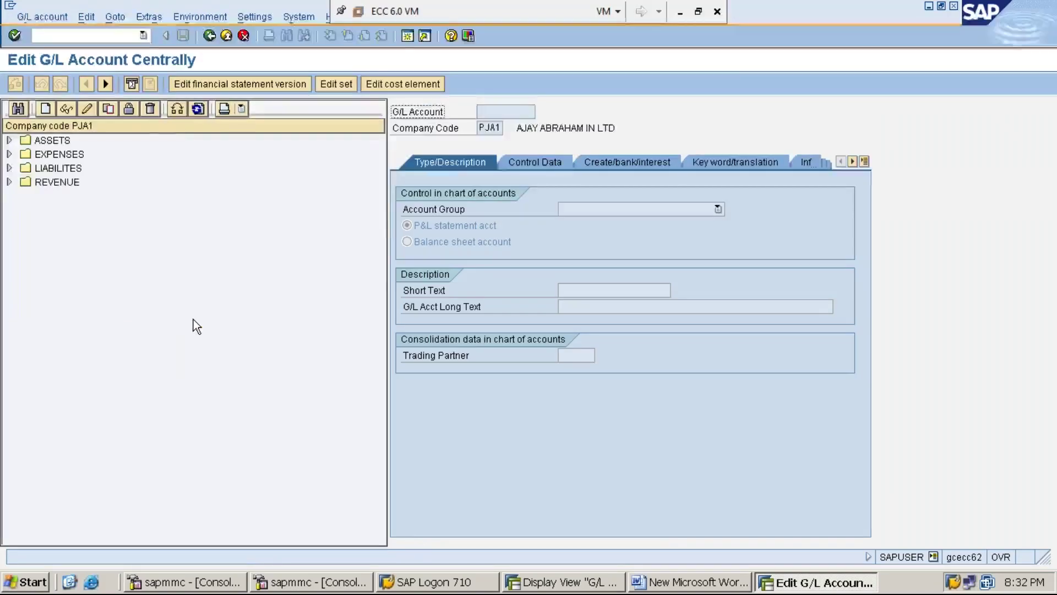
- Try to change the account tree's company code to MMI1, and dismiss the change dialog
click(177, 109)
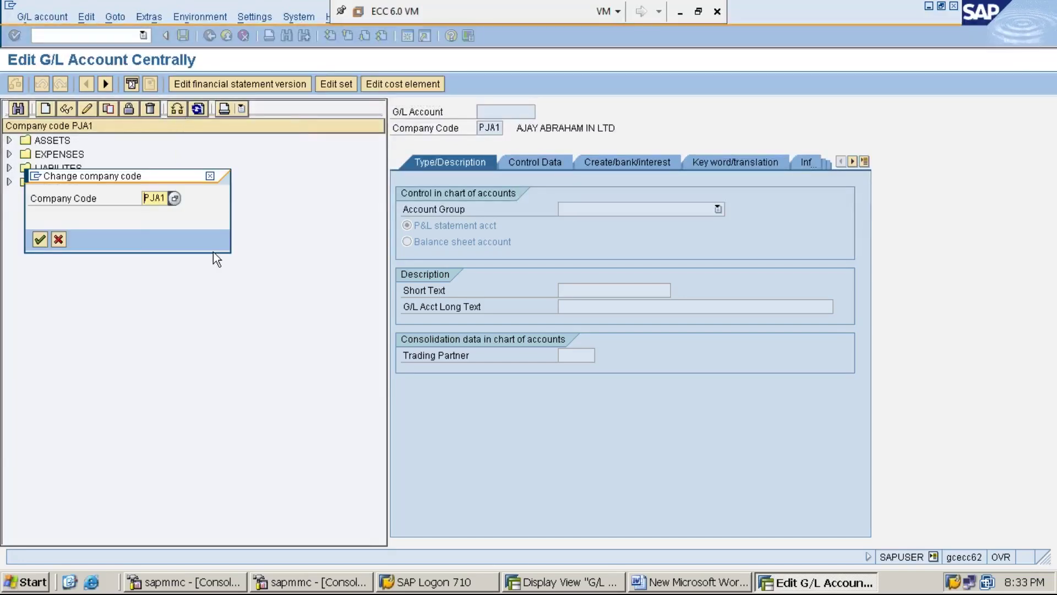
key(Delete)
key(Delete)
key(Delete)
key(Delete)
text(mmi1)
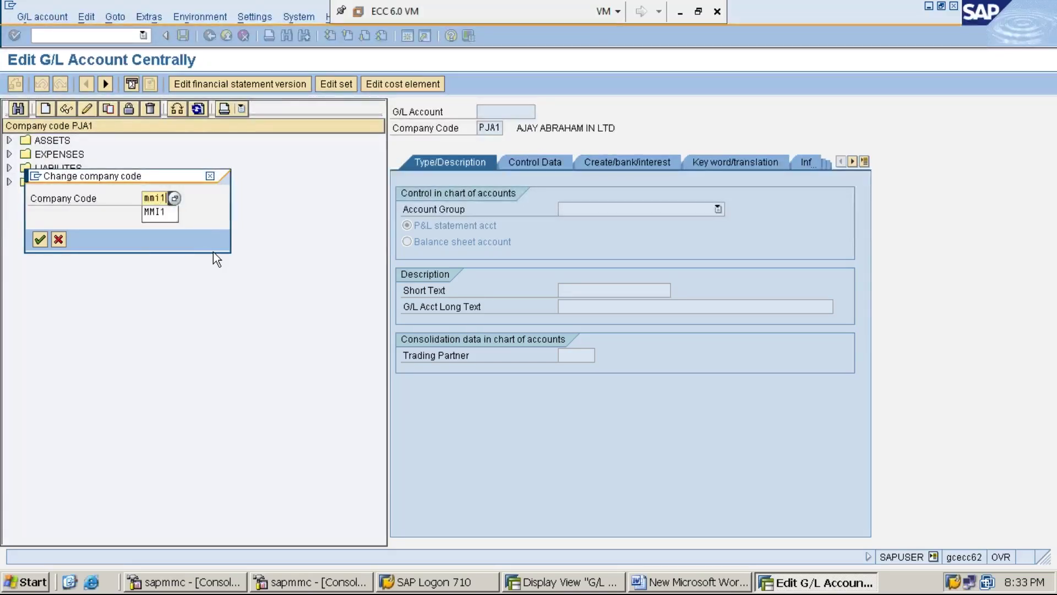
key(Down)
key(Return)
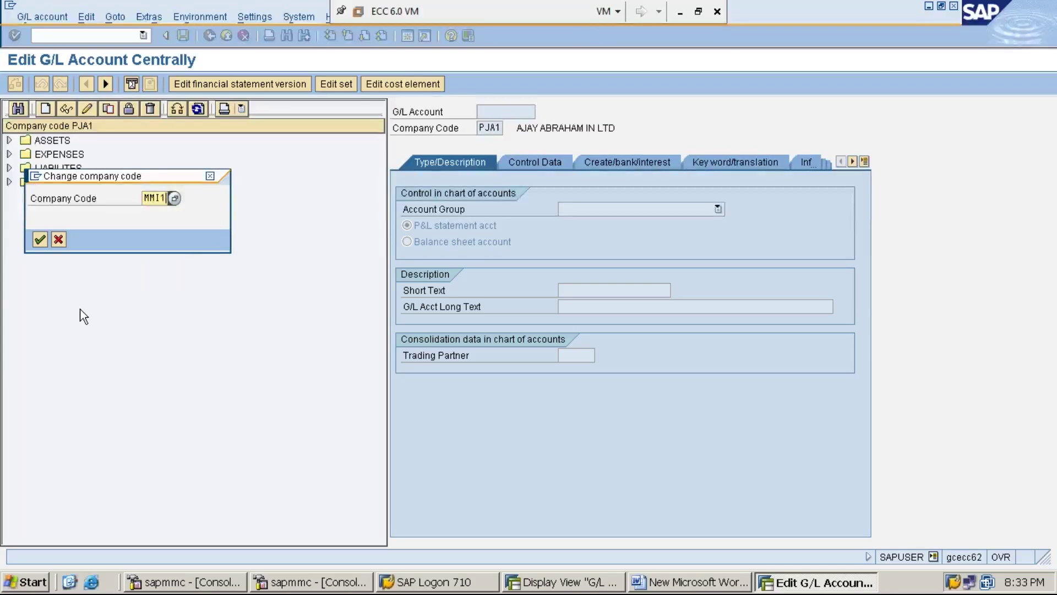
key(Return)
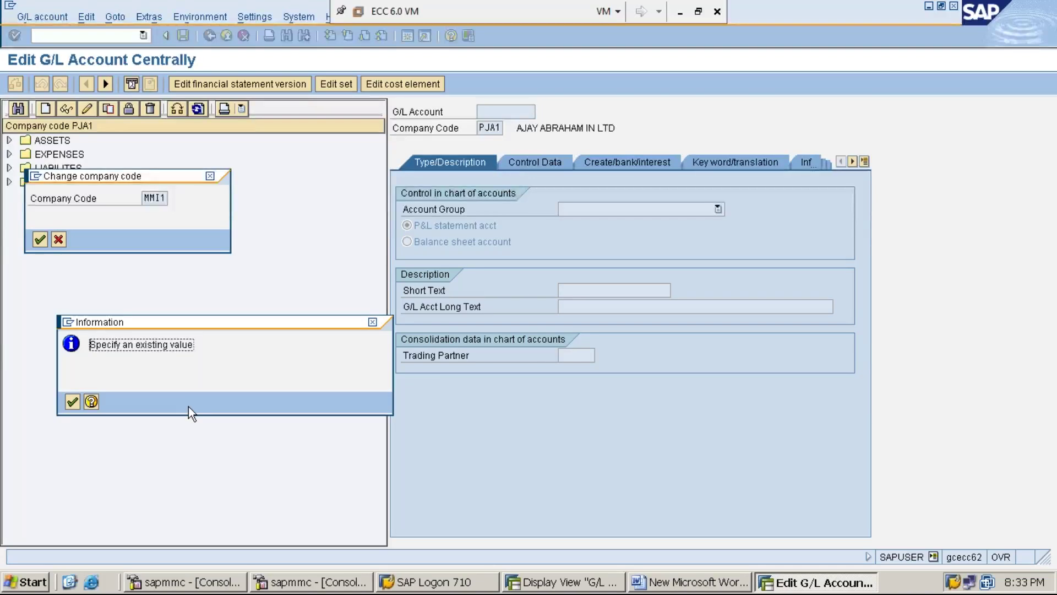
key(Return)
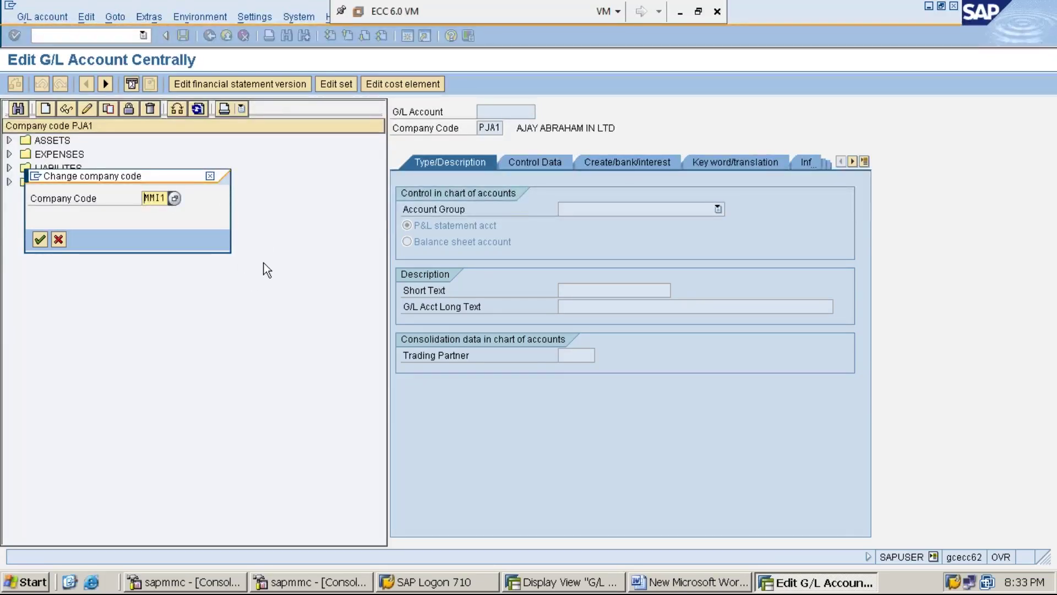
click(210, 176)
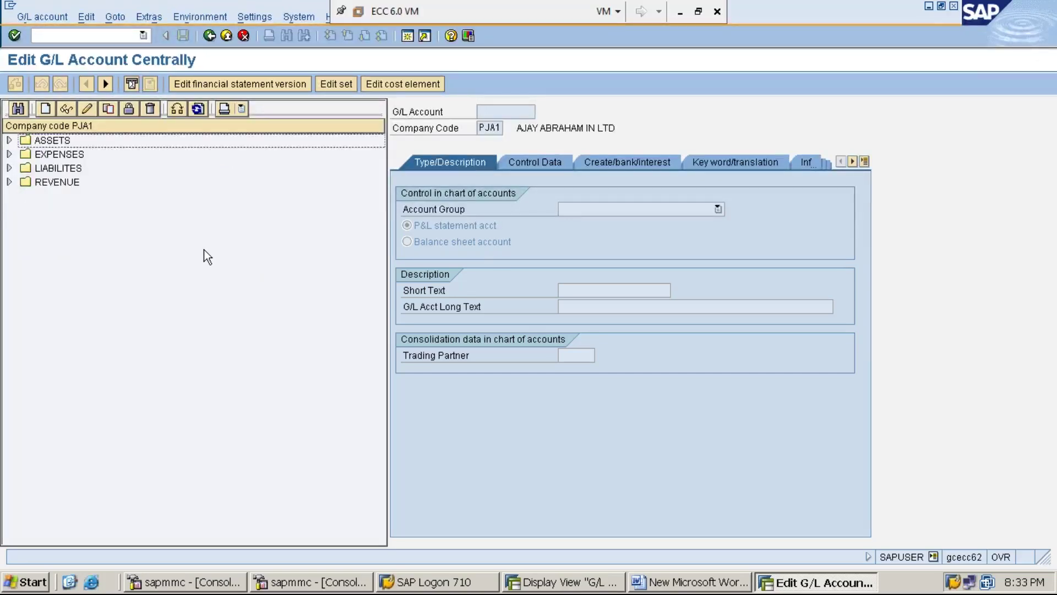
- Start creating G/L account 300001 in company code MMI1, checking the EXPENSES number range in the account groups session
click(46, 109)
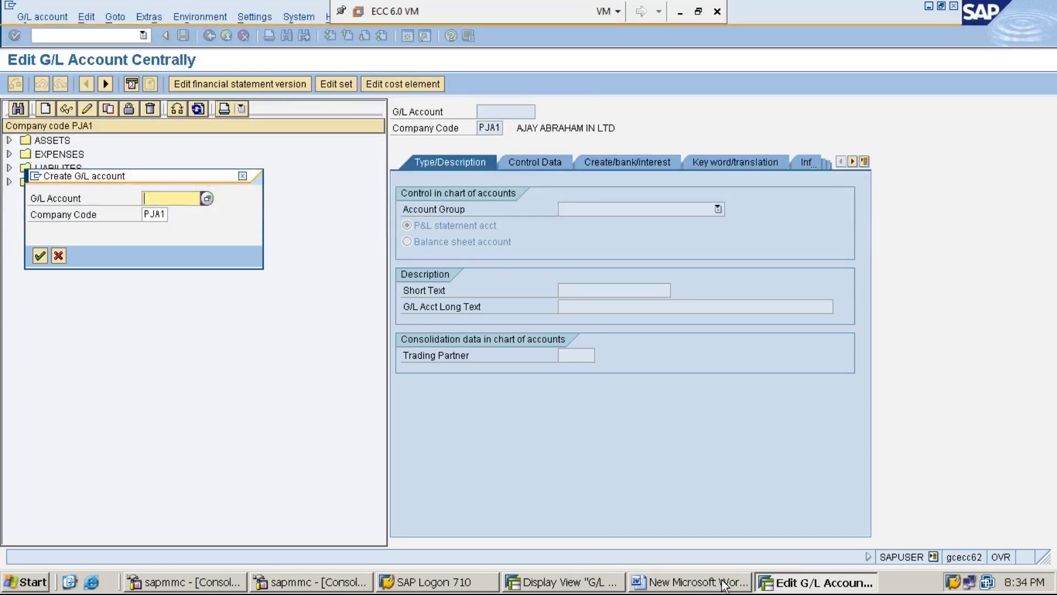
click(585, 587)
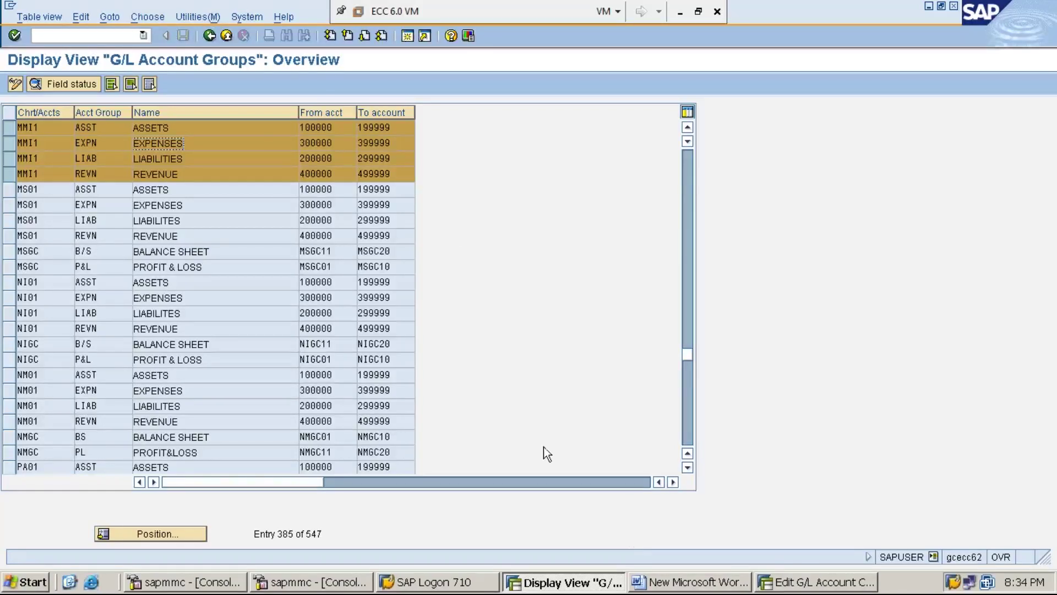
click(794, 584)
text(300001)
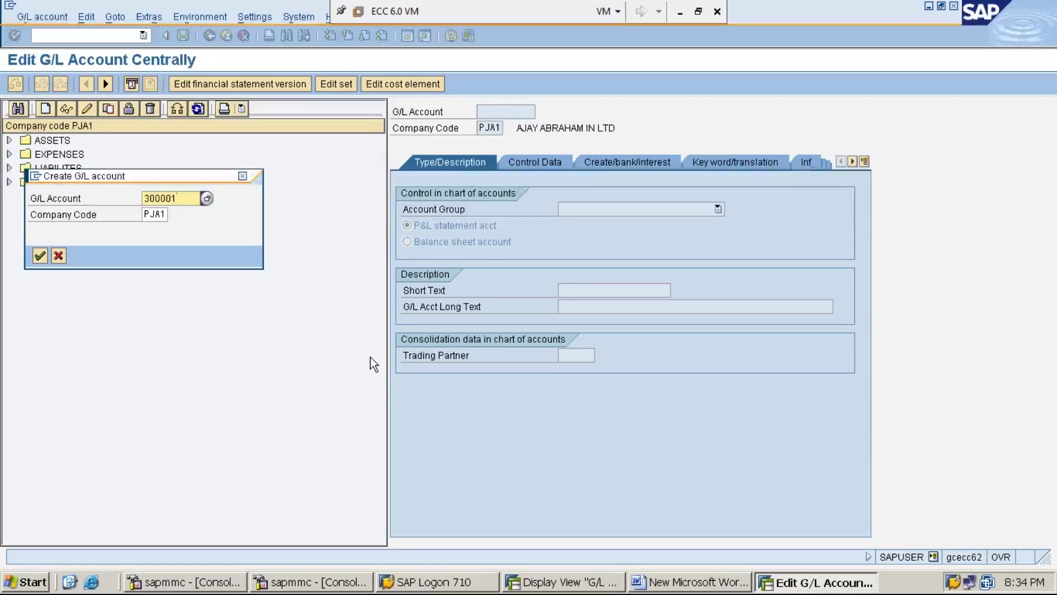
key(Tab)
key(BackSpace)
key(BackSpace)
key(BackSpace)
key(BackSpace)
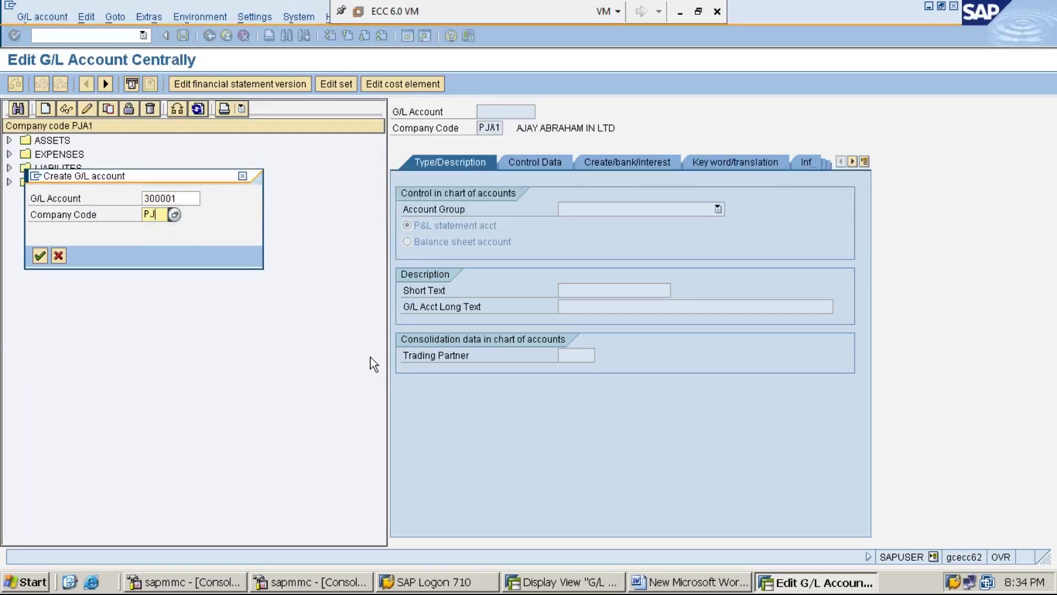
text(MMI1)
key(Return)
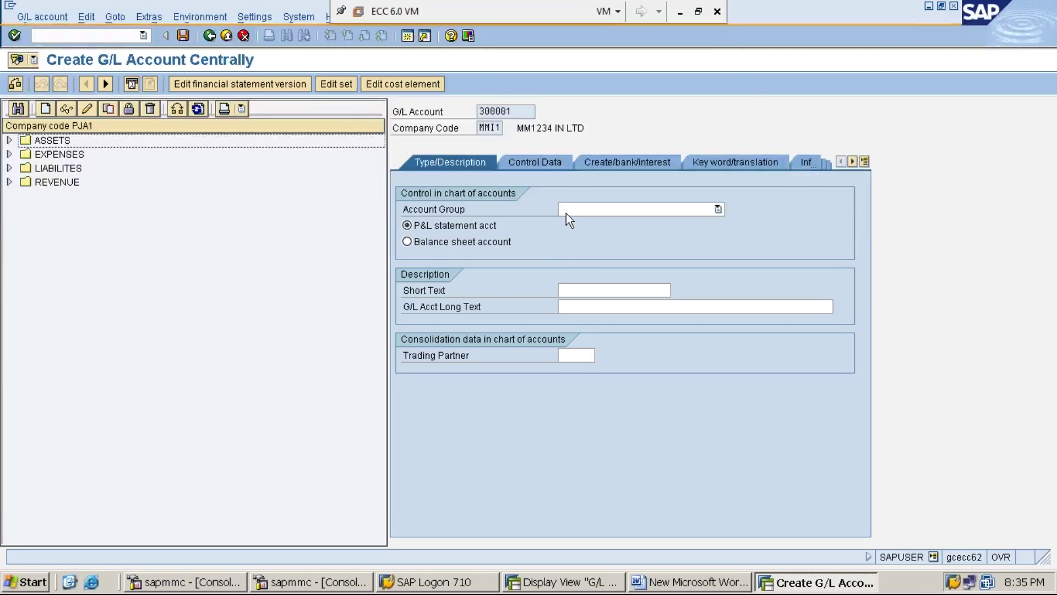
- Set the new account's group to EXPENSES, checking the choices against the account groups of chart MMI1
click(454, 212)
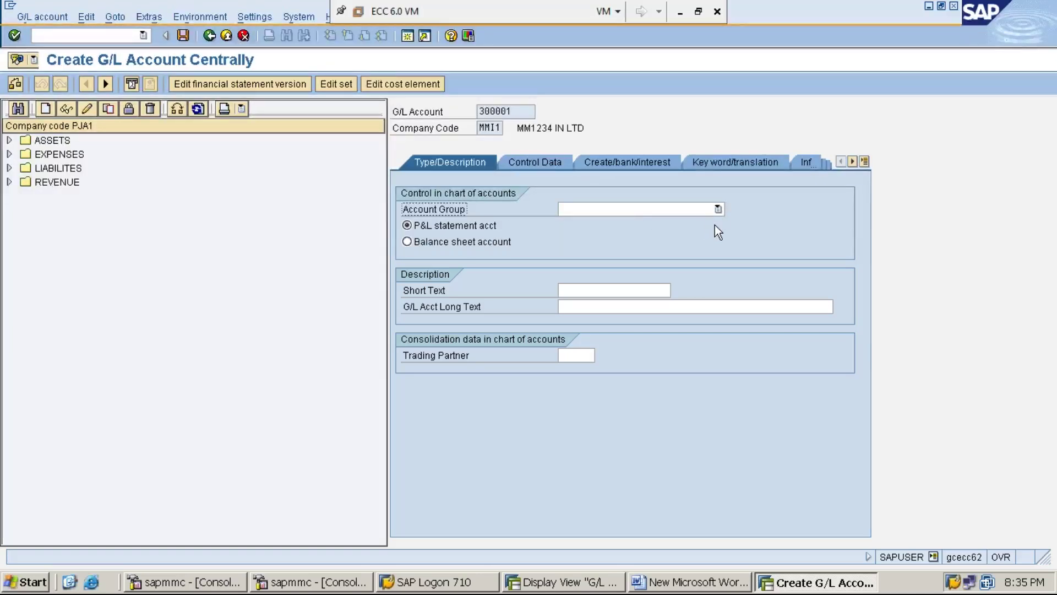
click(534, 583)
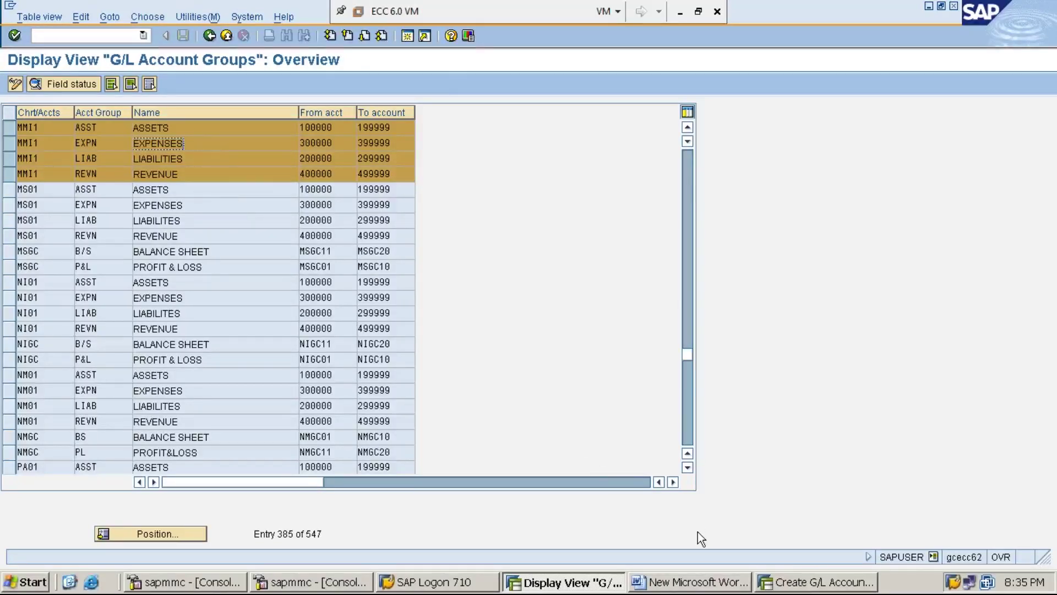
click(810, 583)
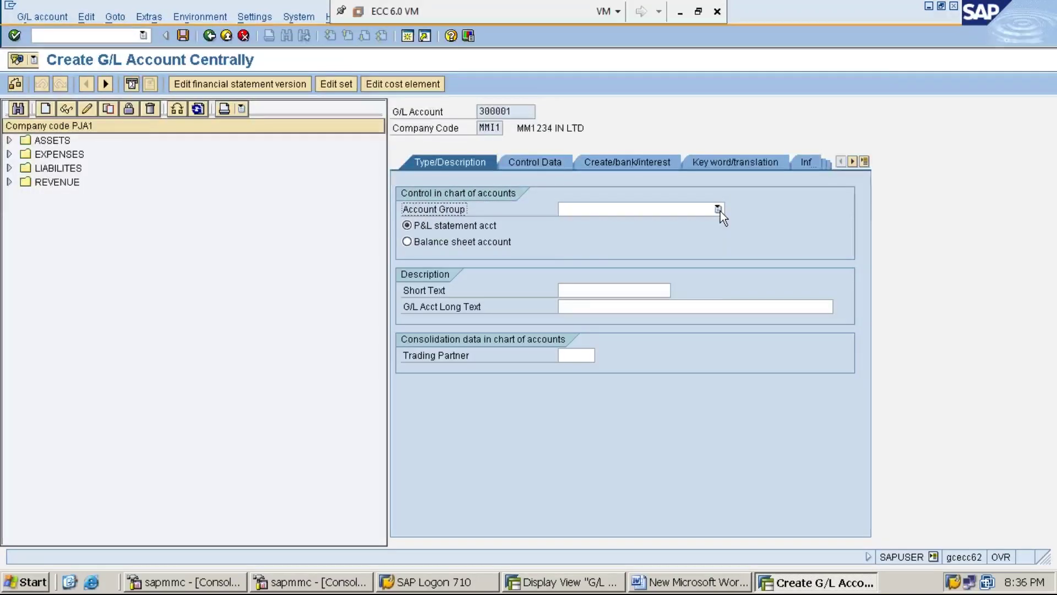
click(720, 209)
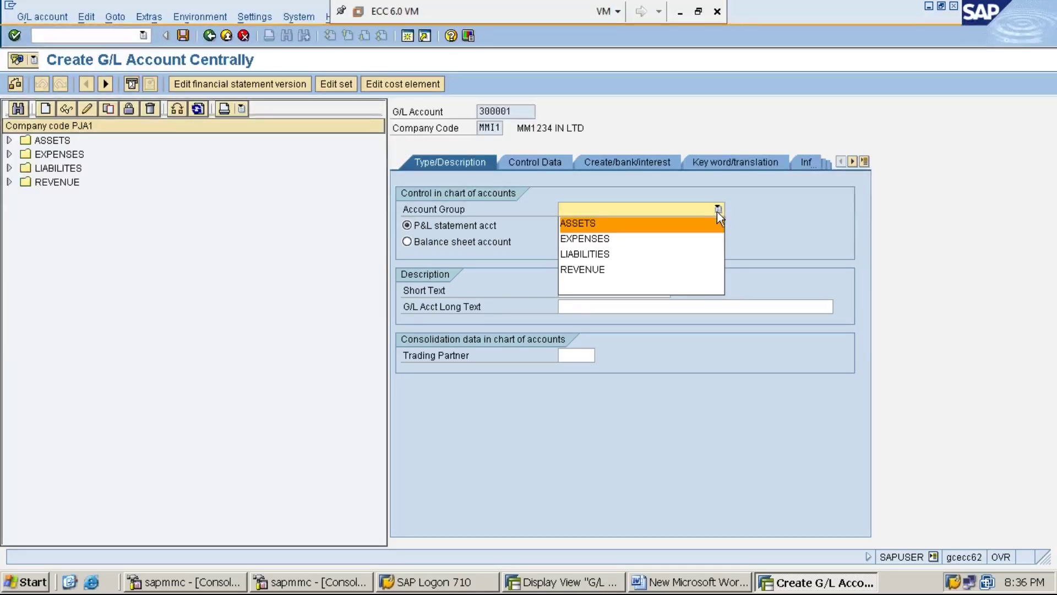
click(686, 239)
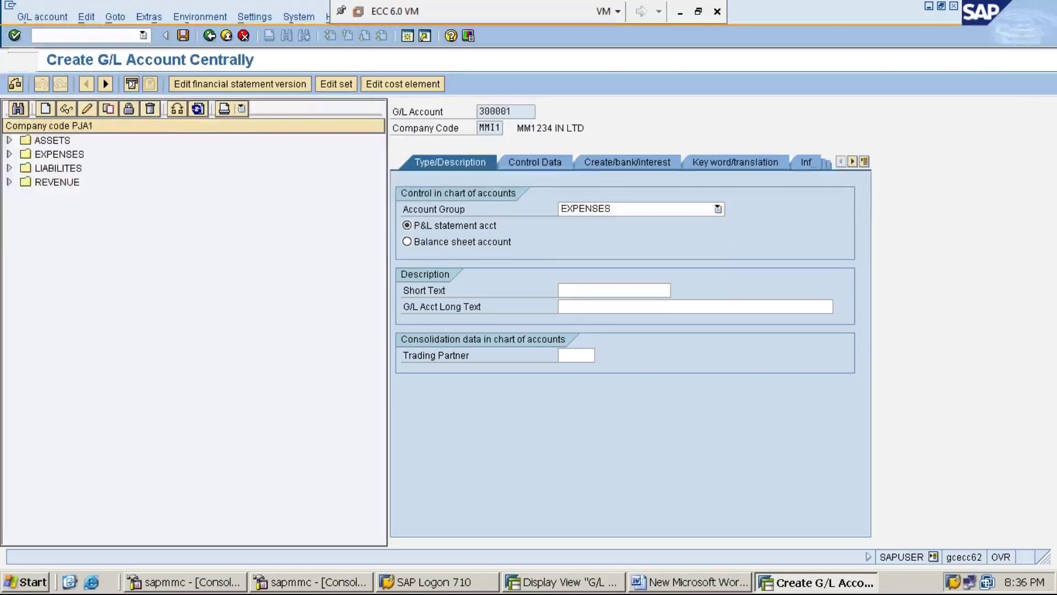
click(719, 209)
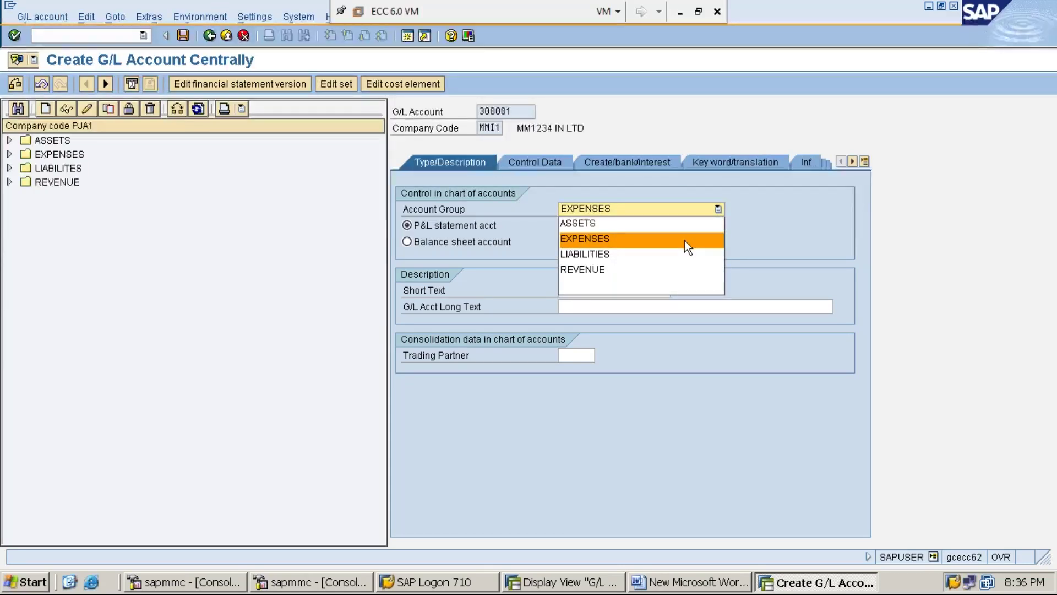
click(685, 241)
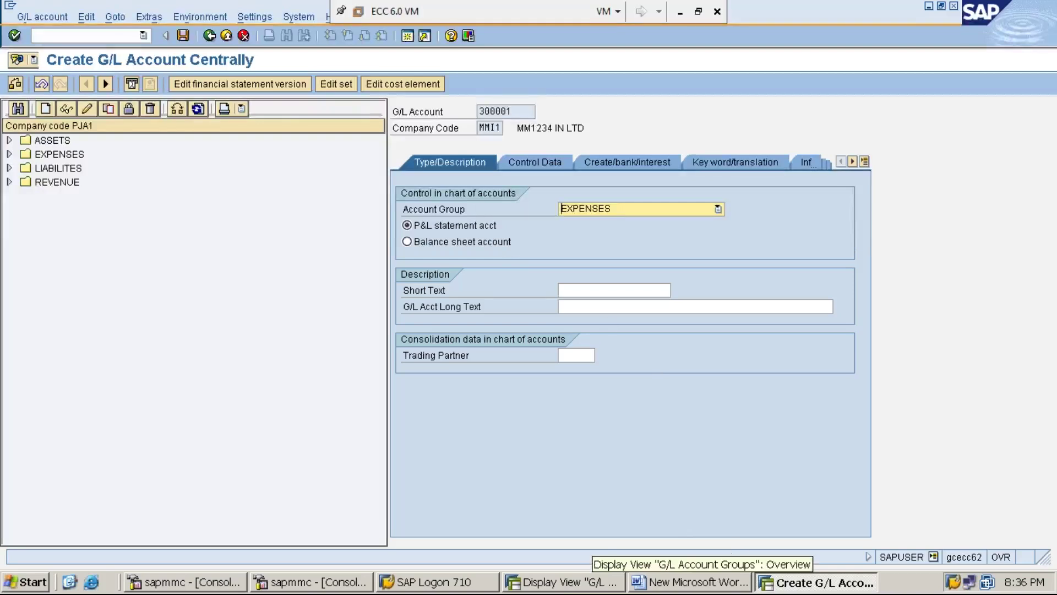
- Compare the new account's P&L statement and balance sheet options with the account groups of chart MMI1
click(557, 584)
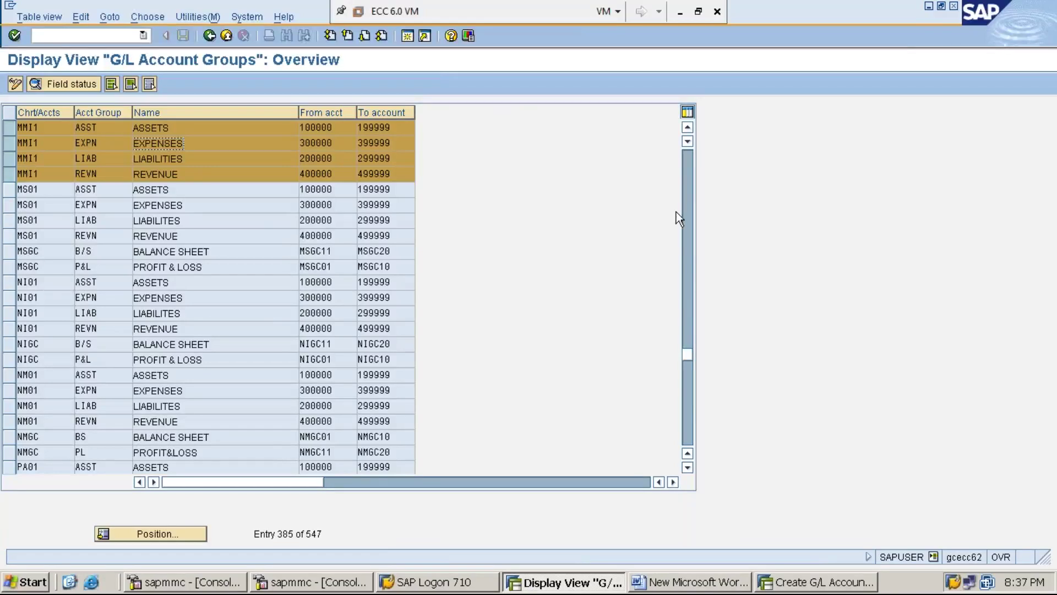
click(930, 7)
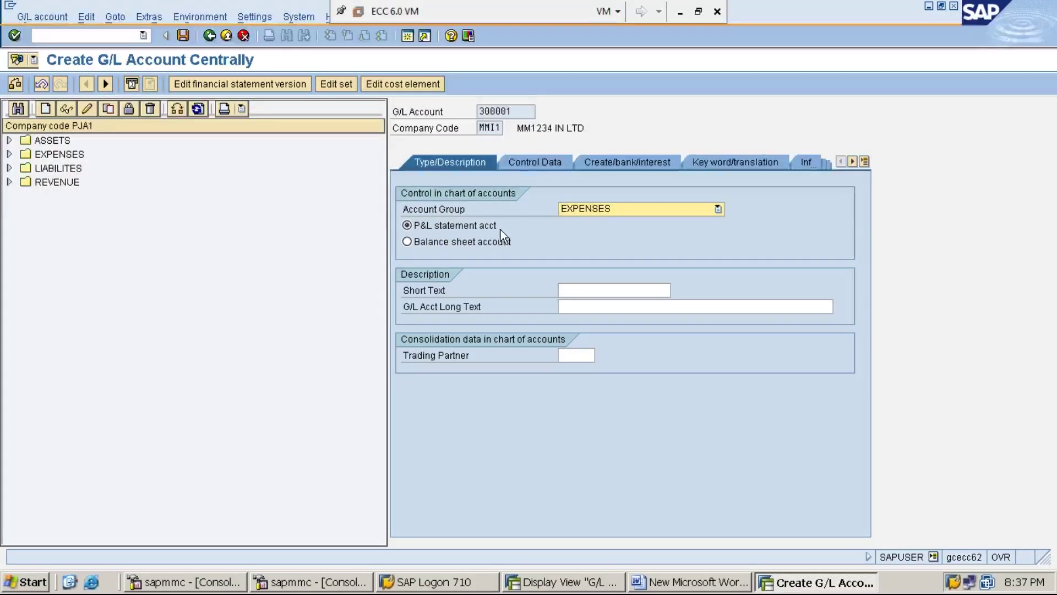
click(447, 229)
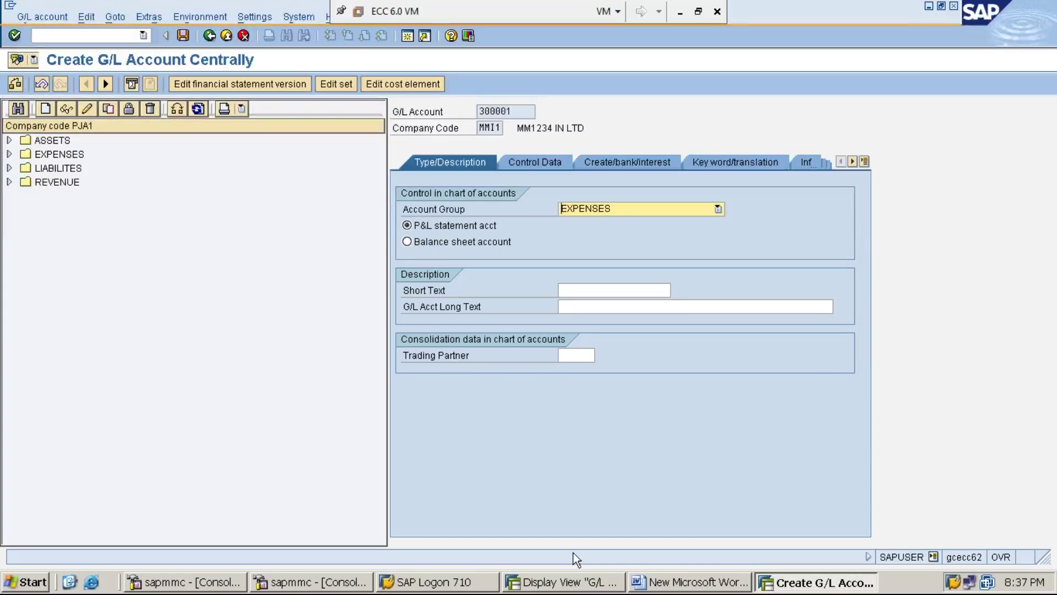
click(579, 587)
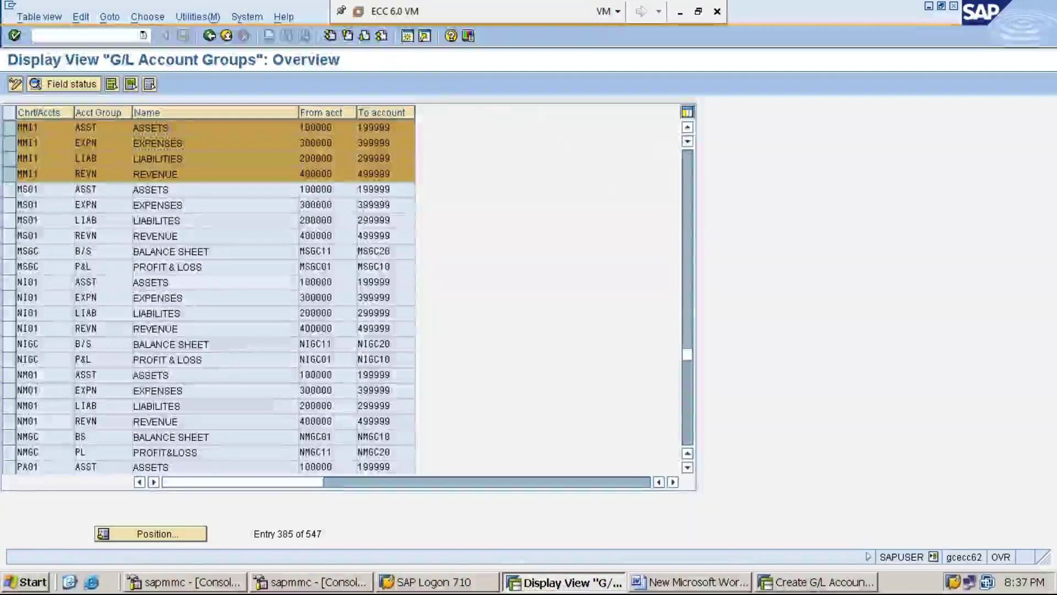
click(195, 162)
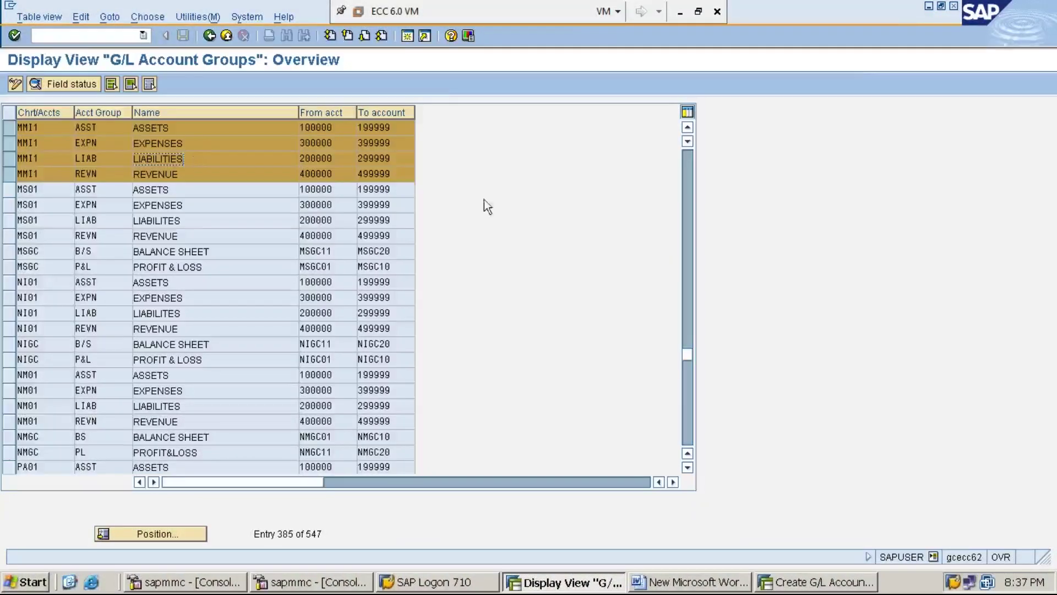
- Choose EXPENSES as the new account's group, and enter the short text RENT A/C and long text RENT ACCOUNT
click(929, 7)
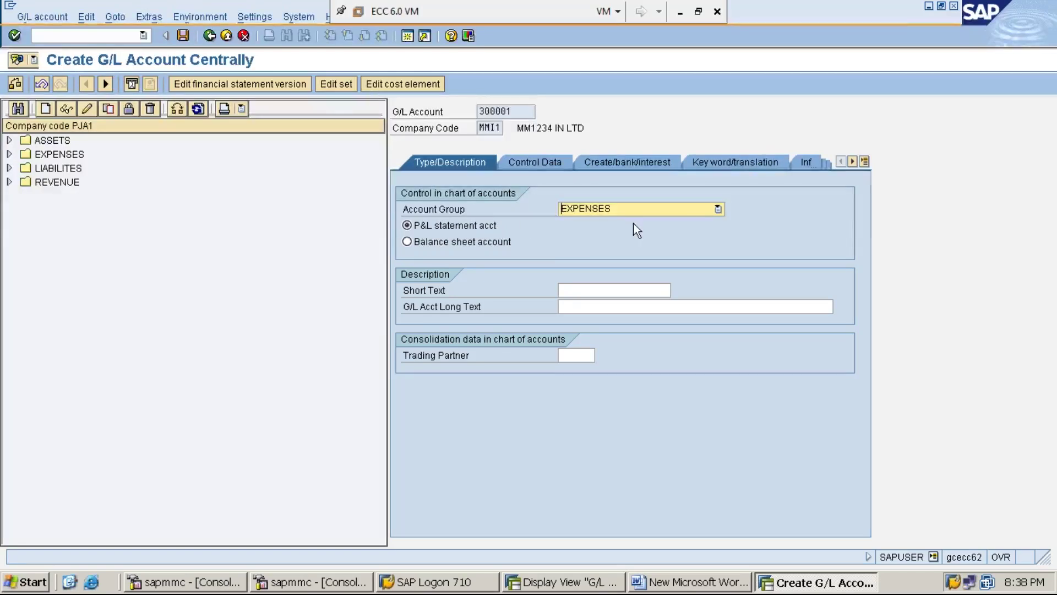
click(718, 209)
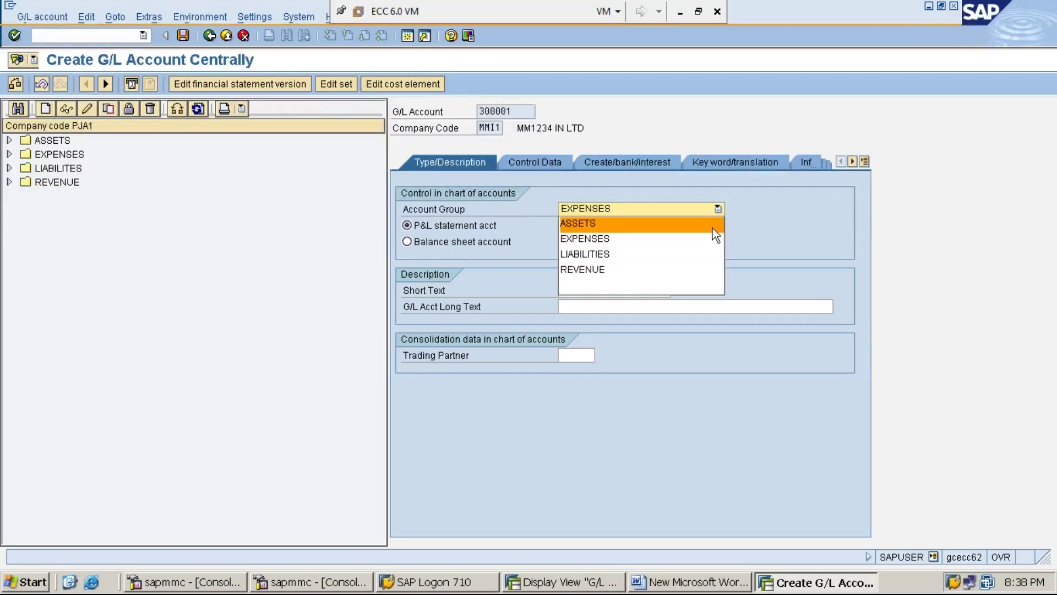
click(711, 238)
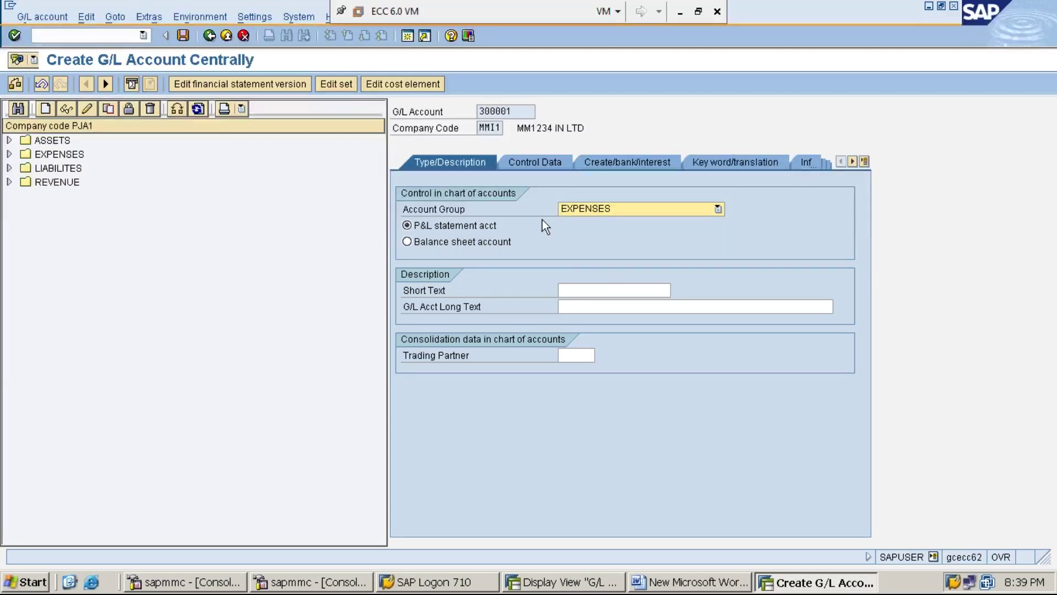
click(599, 289)
text(RENT A)
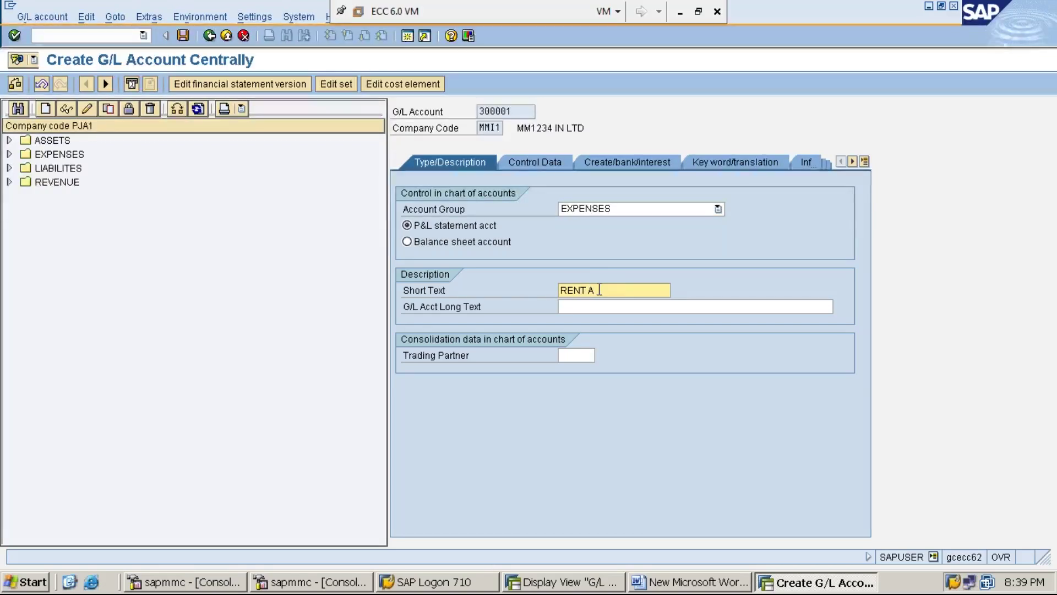
text(/C)
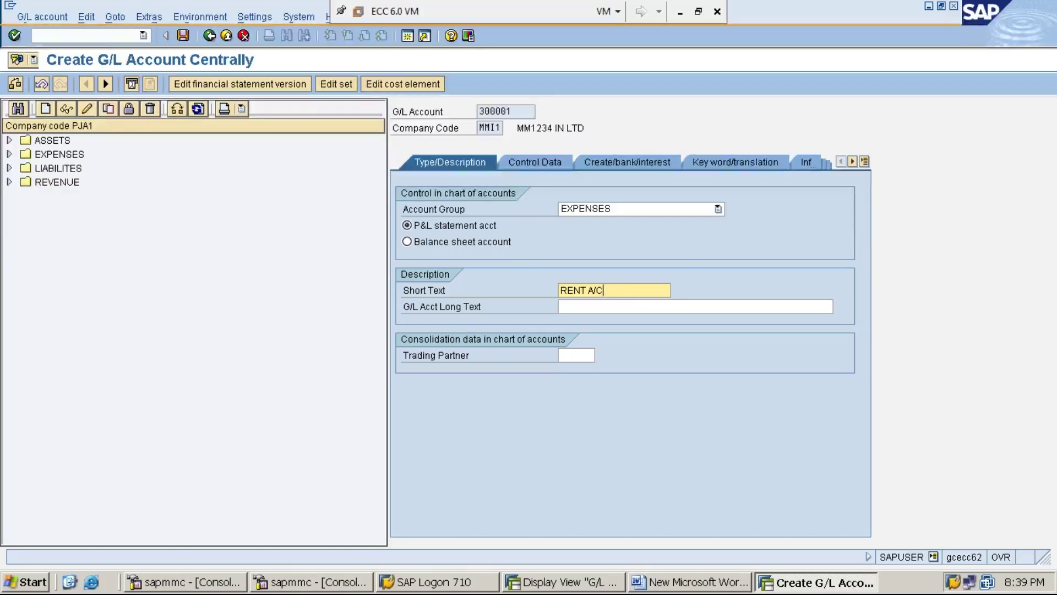
click(562, 307)
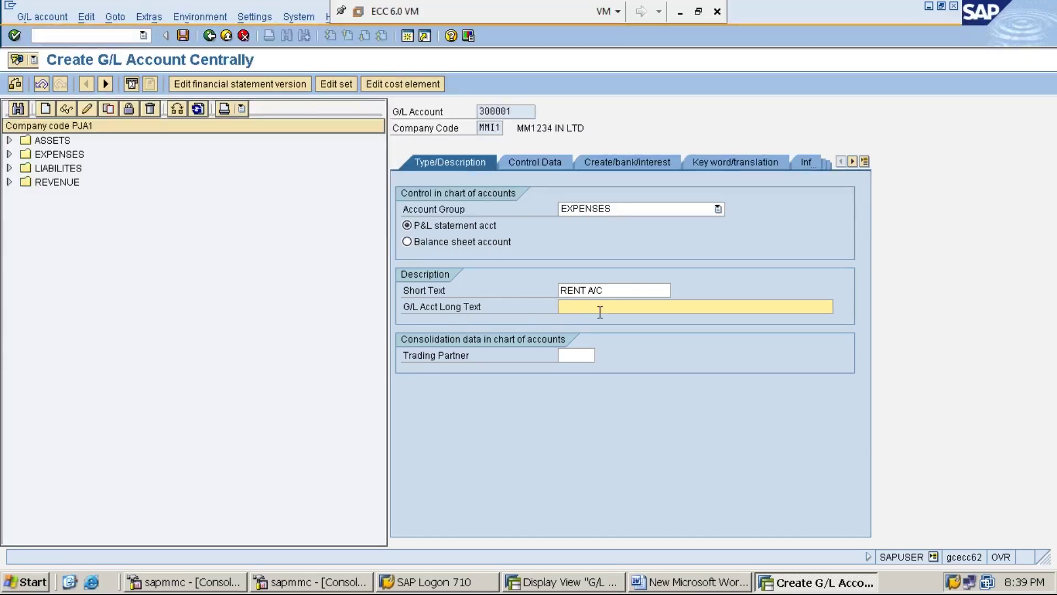
text(RENT ACCOUNT)
- Review the new account's number, account group choices, short text, long text and trading partner field
click(512, 110)
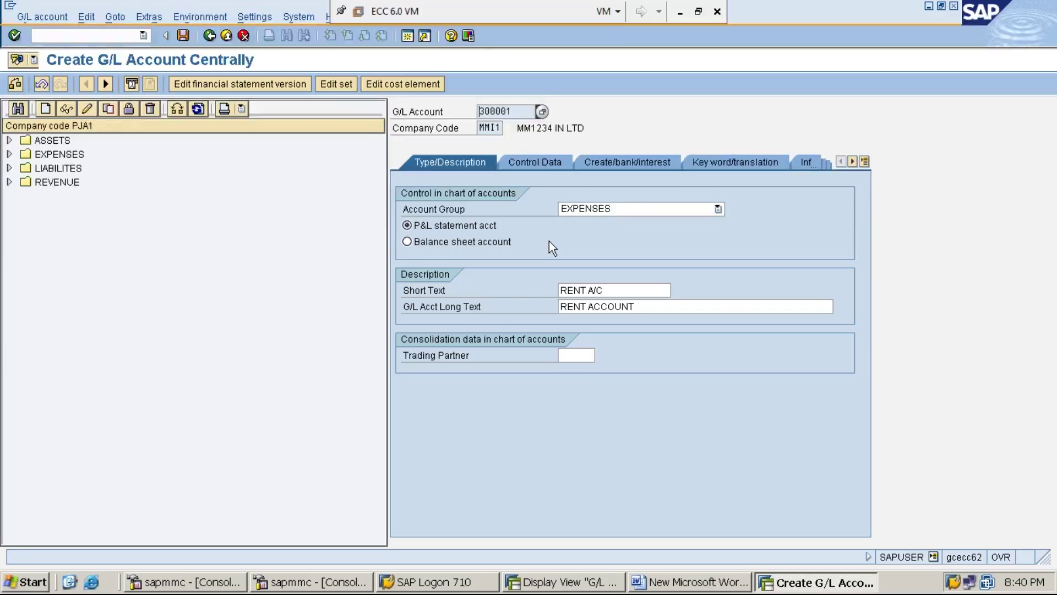
click(719, 210)
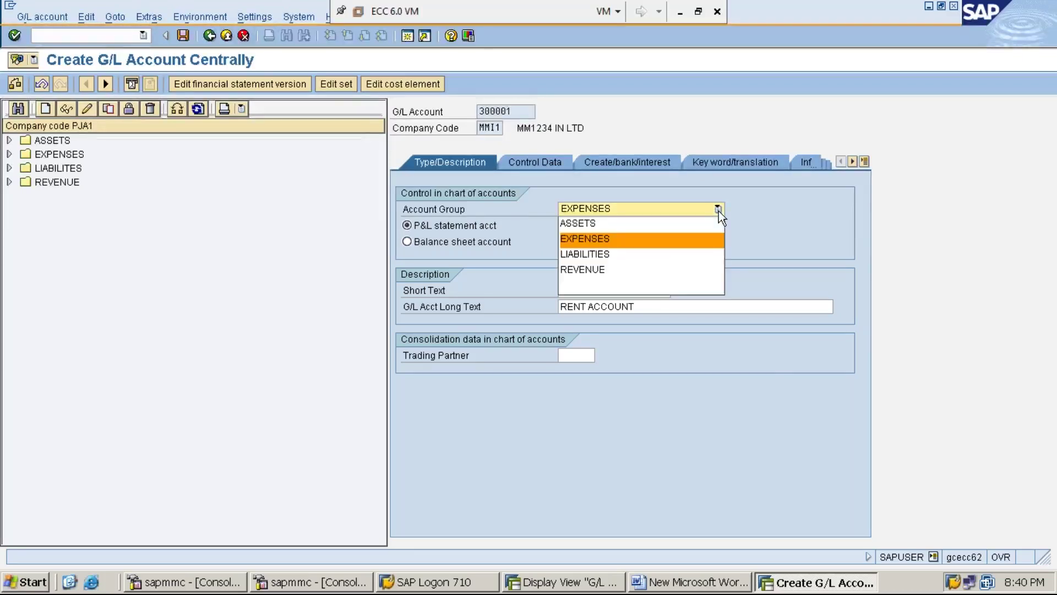
click(705, 238)
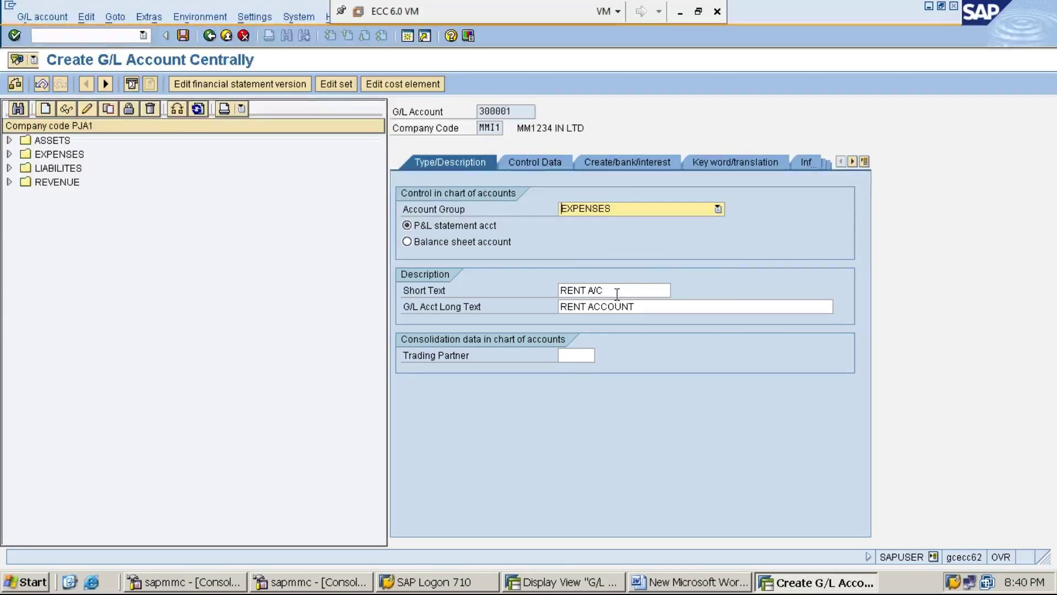
click(513, 112)
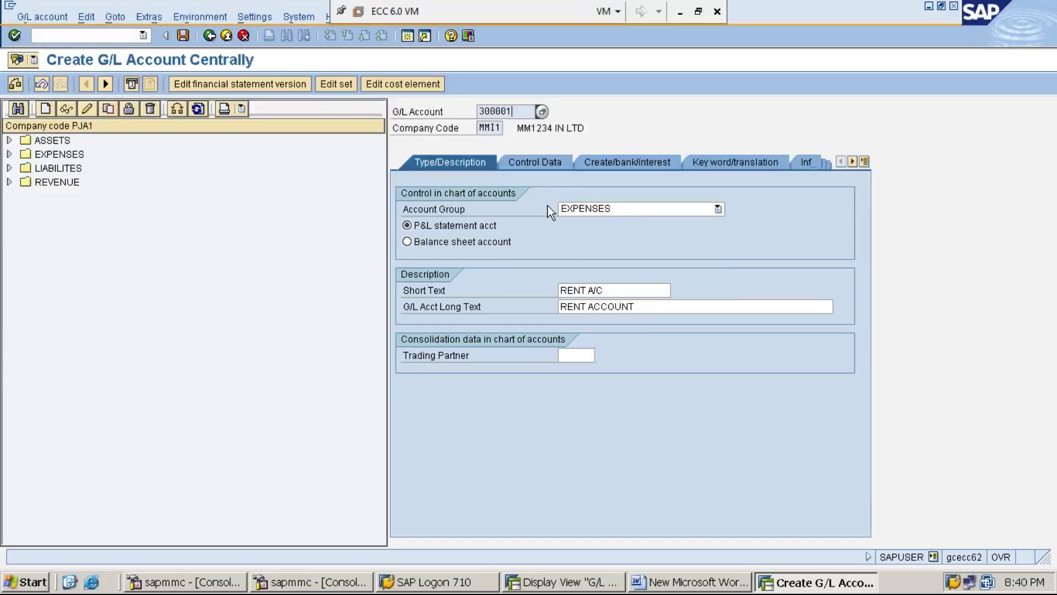
click(719, 207)
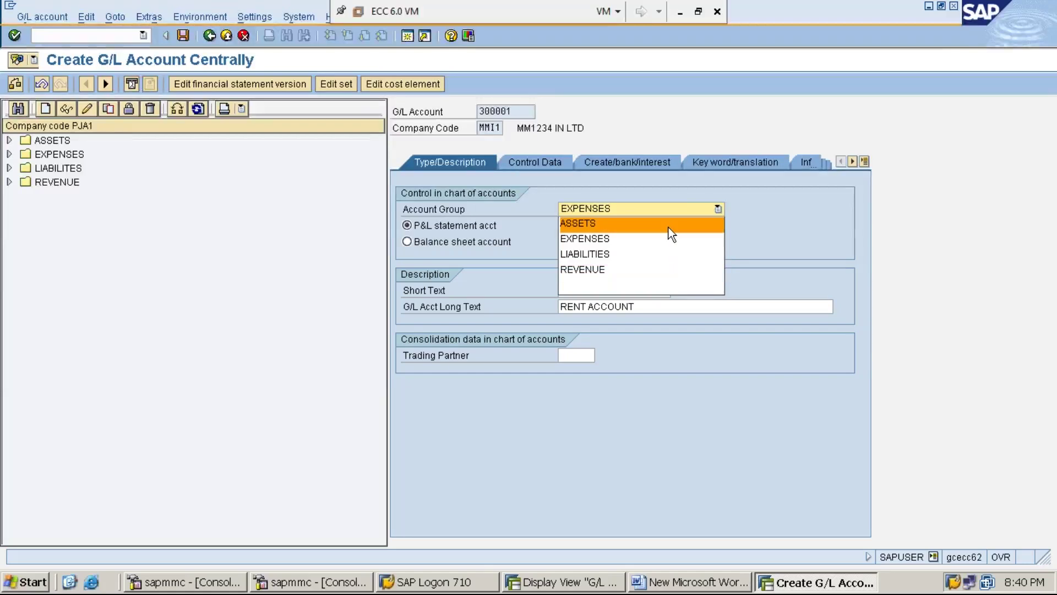
click(784, 239)
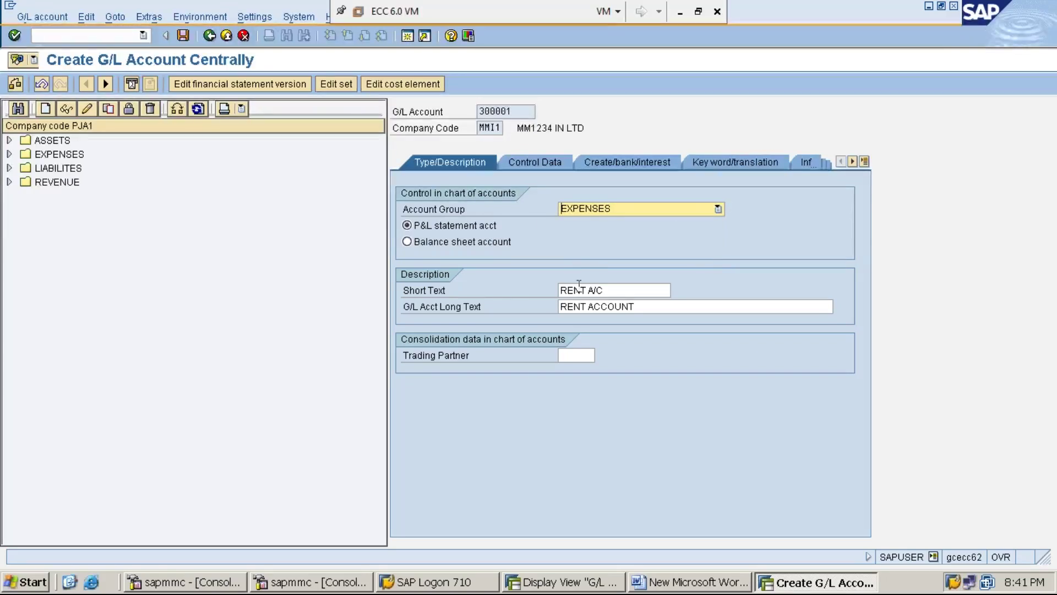
click(632, 290)
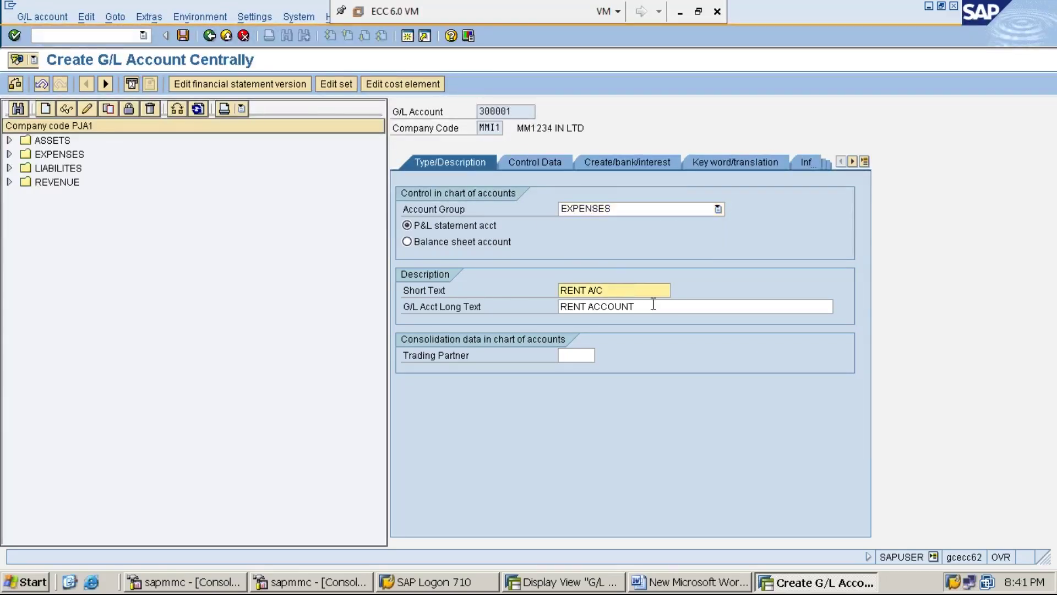
click(654, 305)
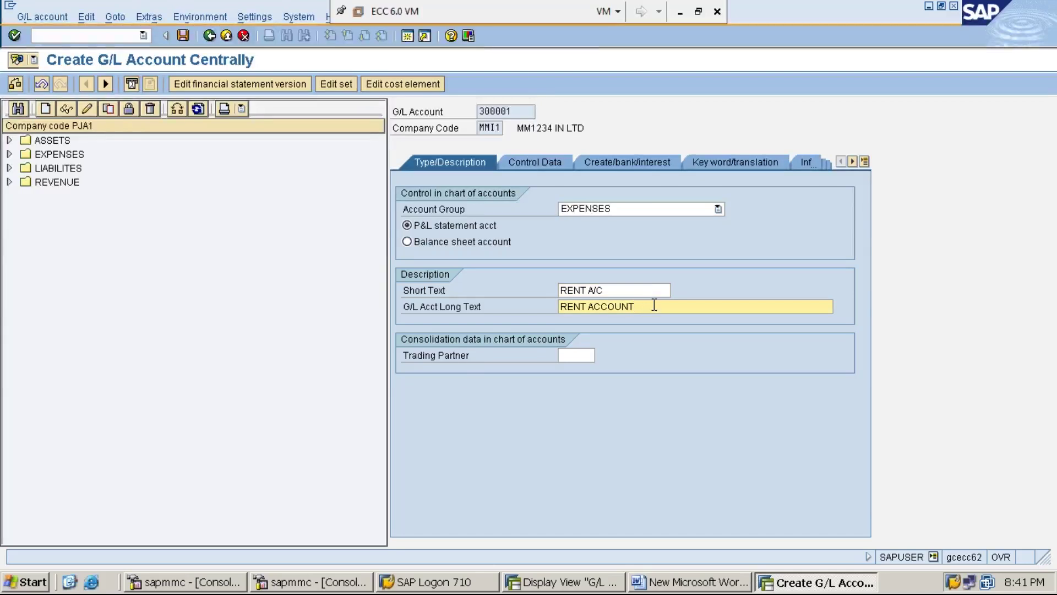
click(462, 364)
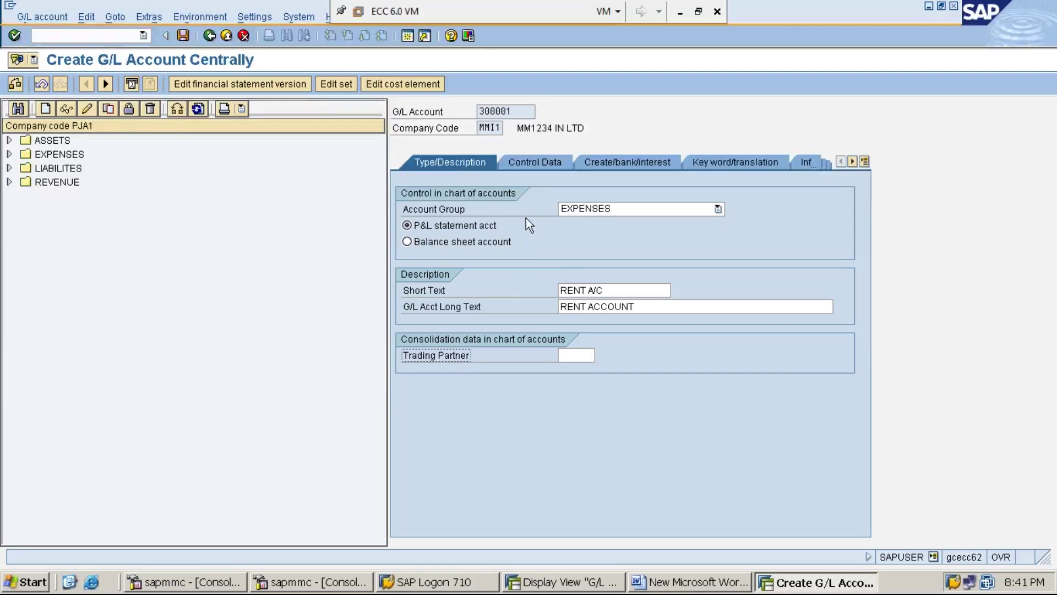
click(646, 306)
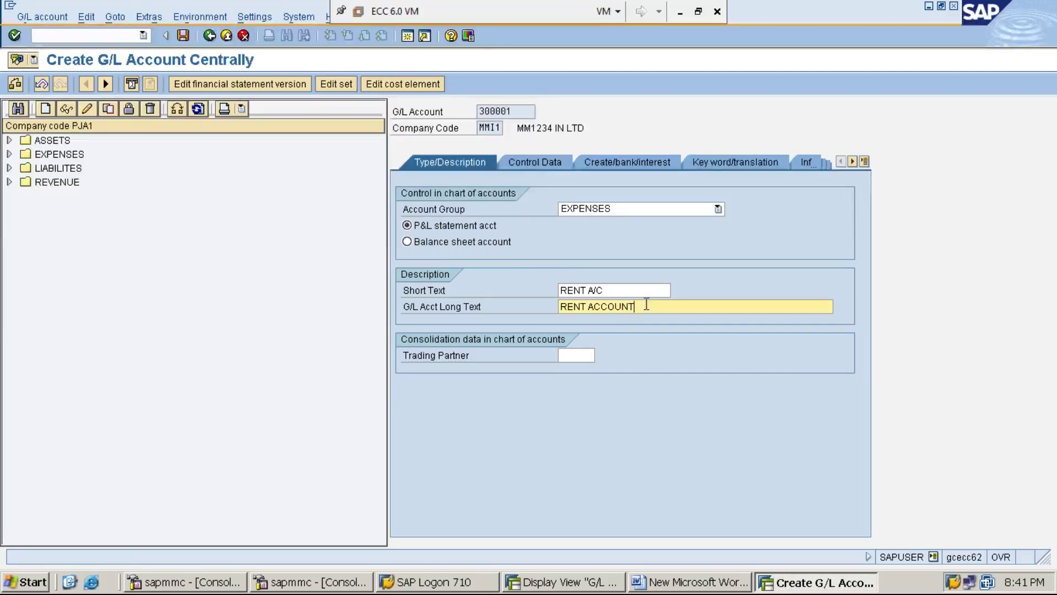
- Open the new account's control data and examine its account currency together with the company code
click(538, 162)
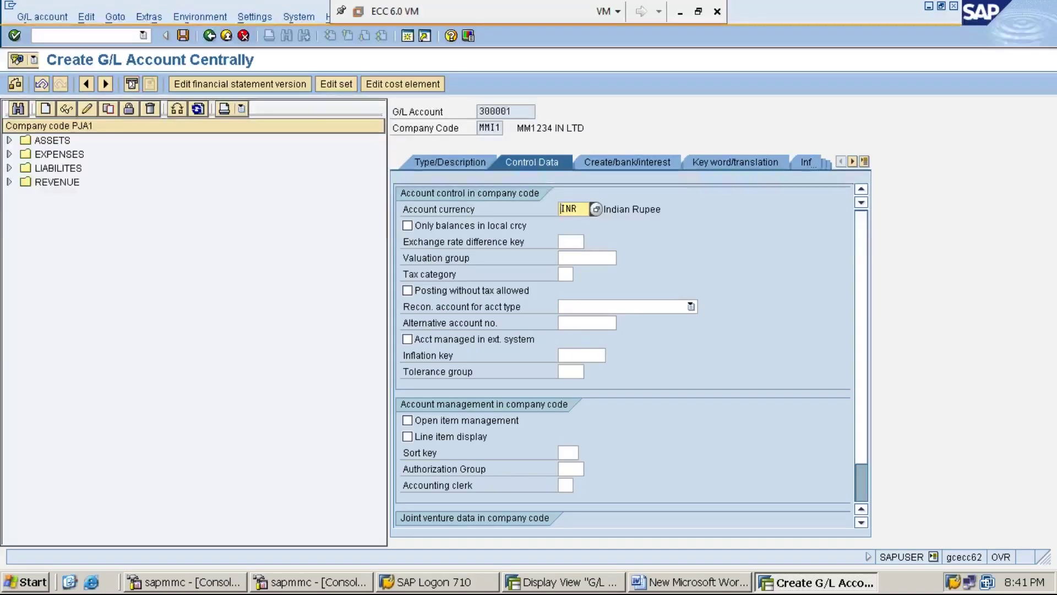
click(451, 213)
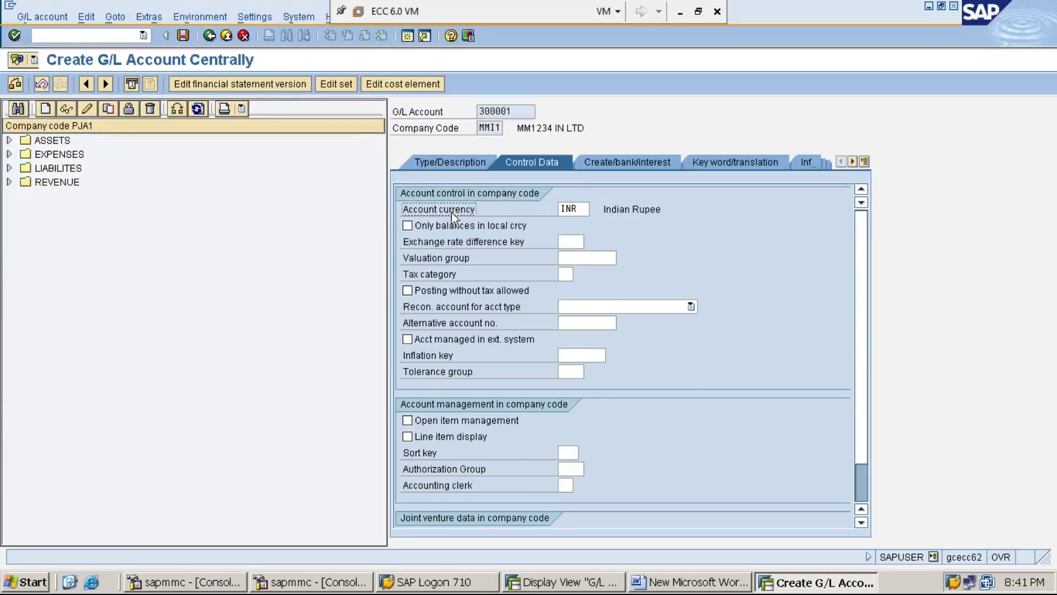
click(586, 210)
click(492, 127)
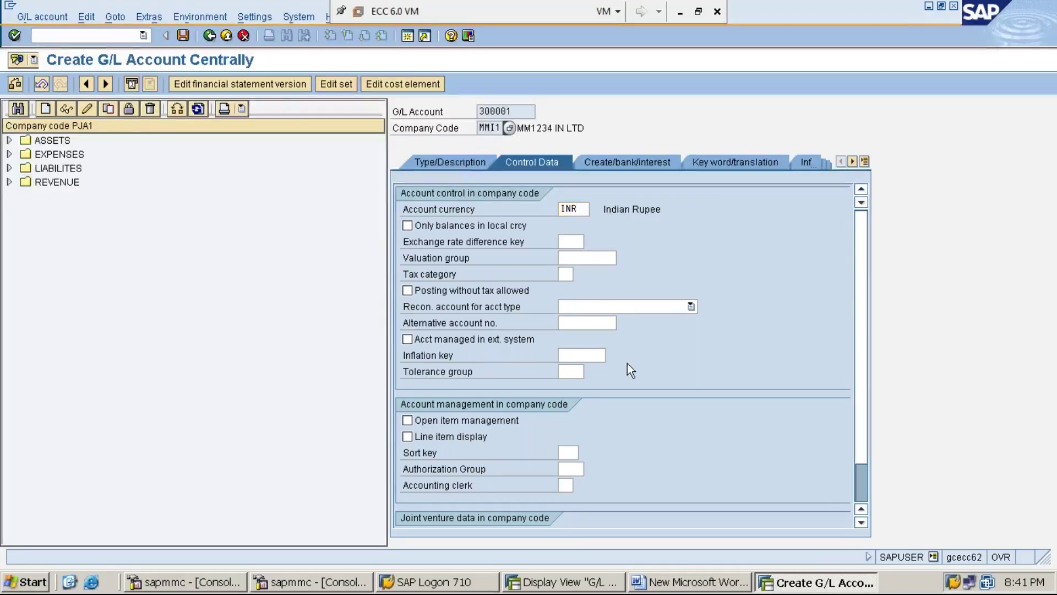
- Open the company code overview in a new session and position the list at MMI1
click(576, 584)
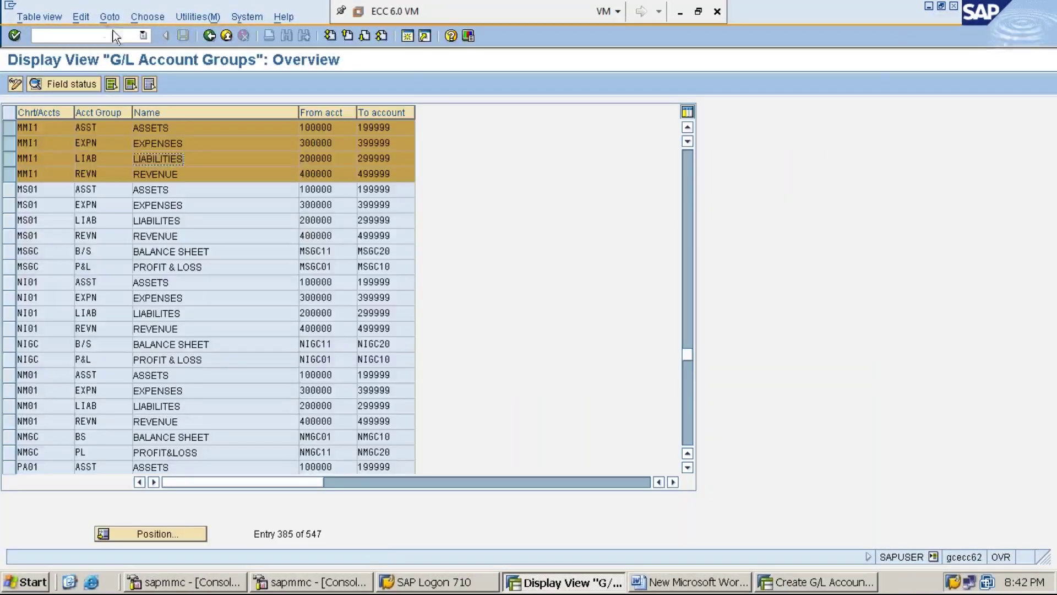
click(106, 32)
text(/nOB53)
key(Return)
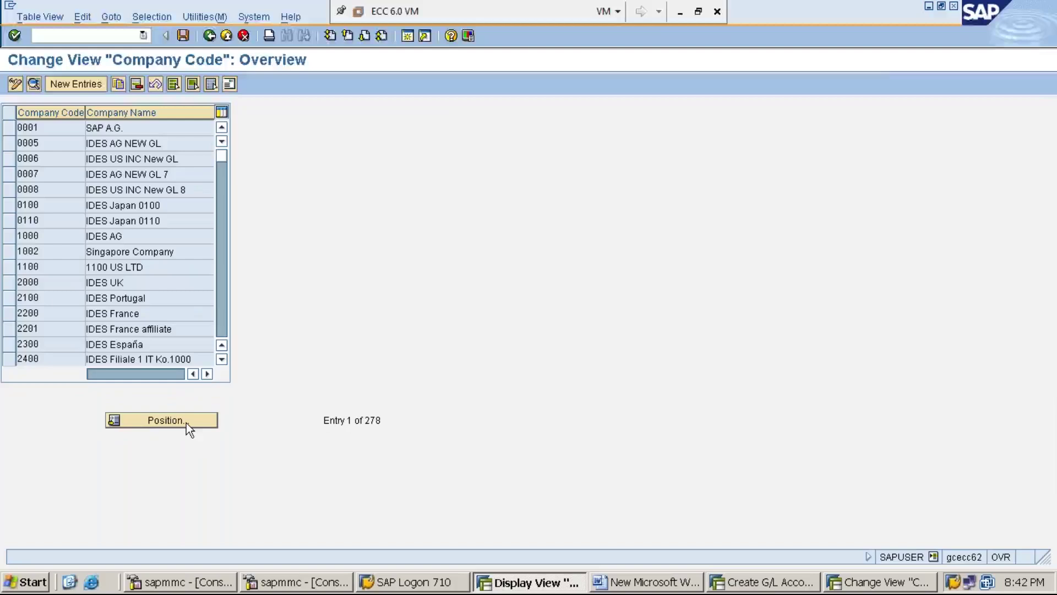
click(187, 423)
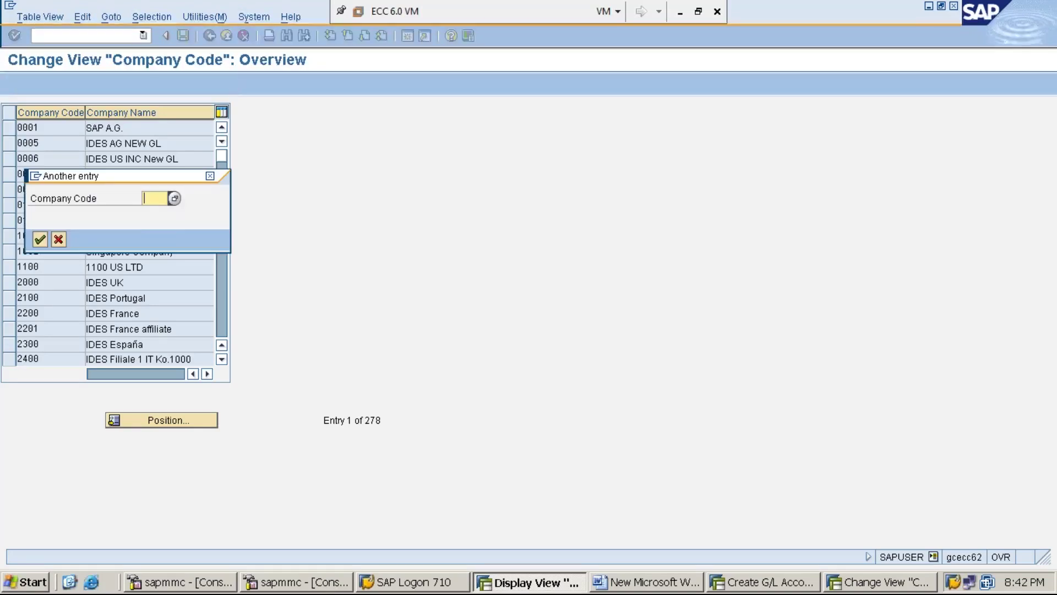
text(MMI1)
key(Return)
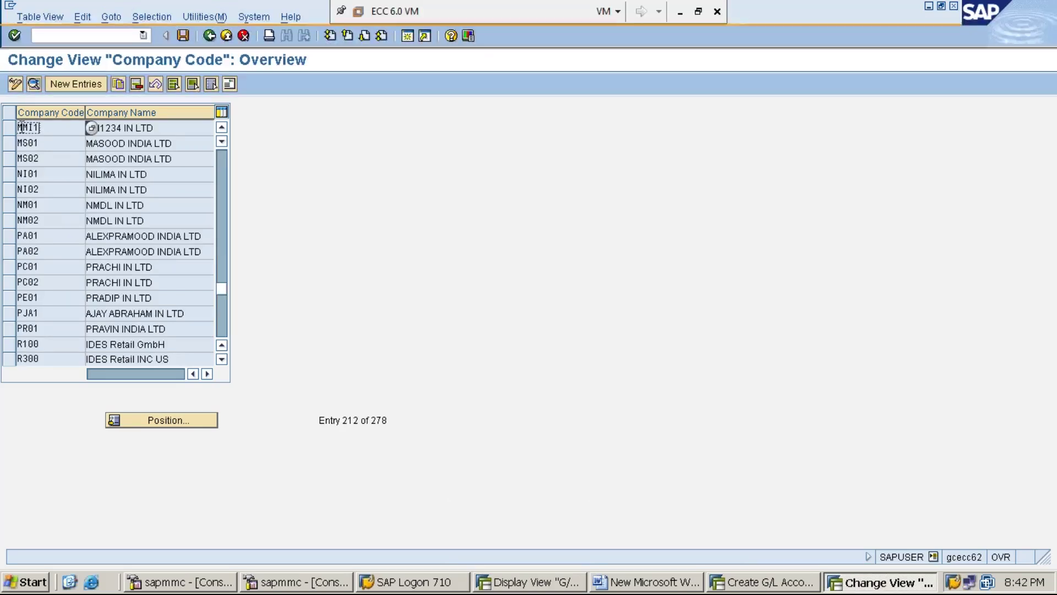
- Open the details of company code MMI1 and check its currency
click(9, 131)
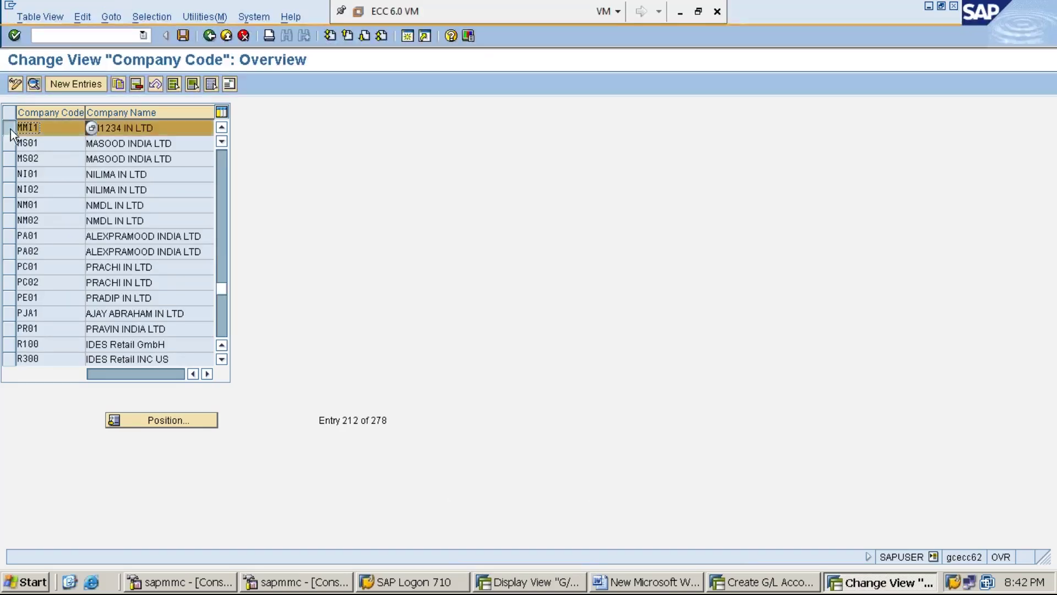
click(34, 85)
drag(126, 208, 86, 212)
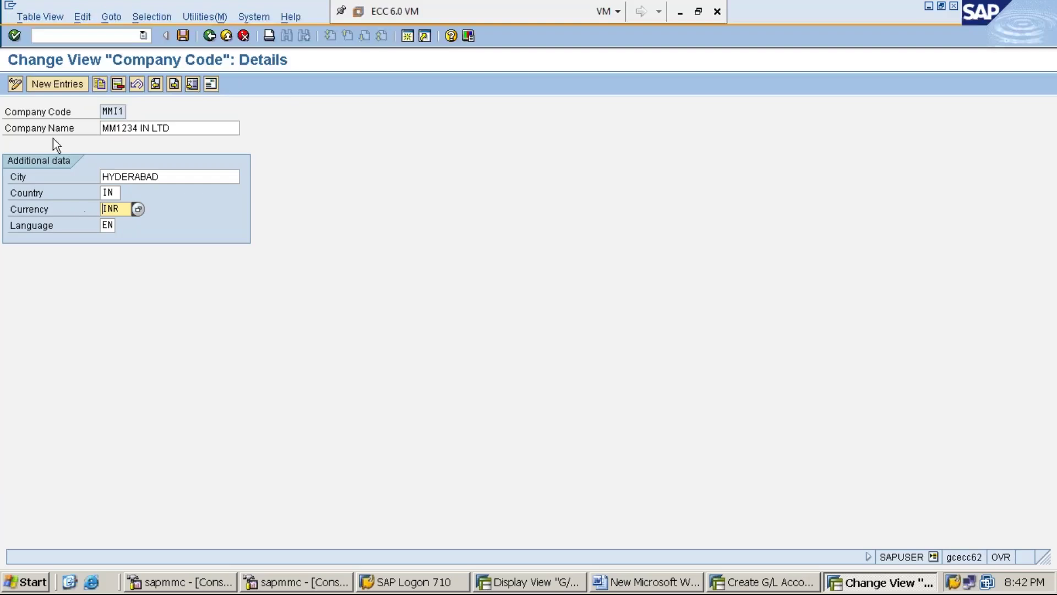
click(120, 112)
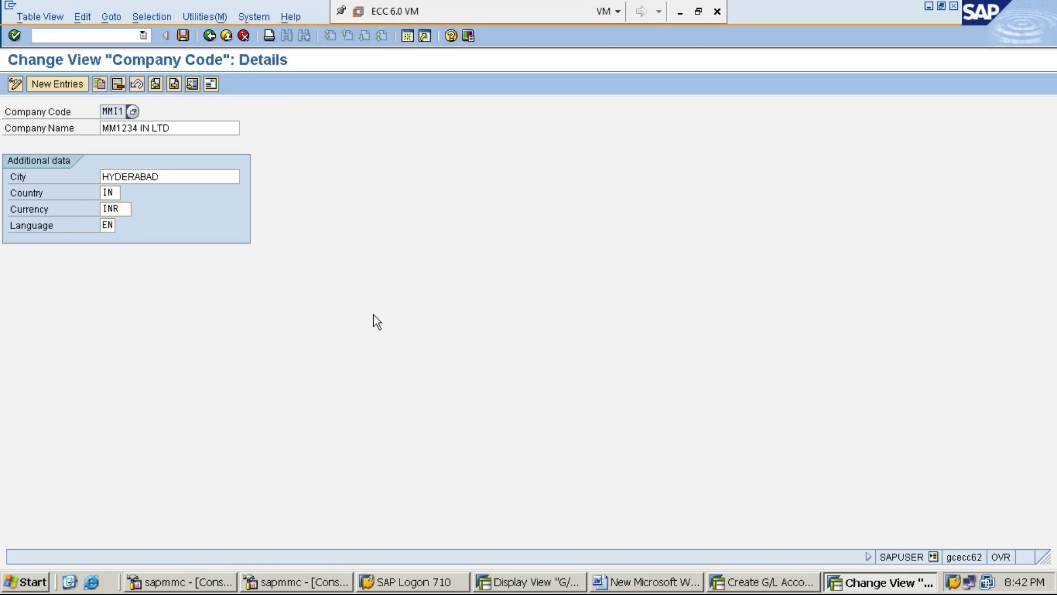
- Back in the new account's control data, enable line item display and set the sort key to 001, Posting date
click(733, 582)
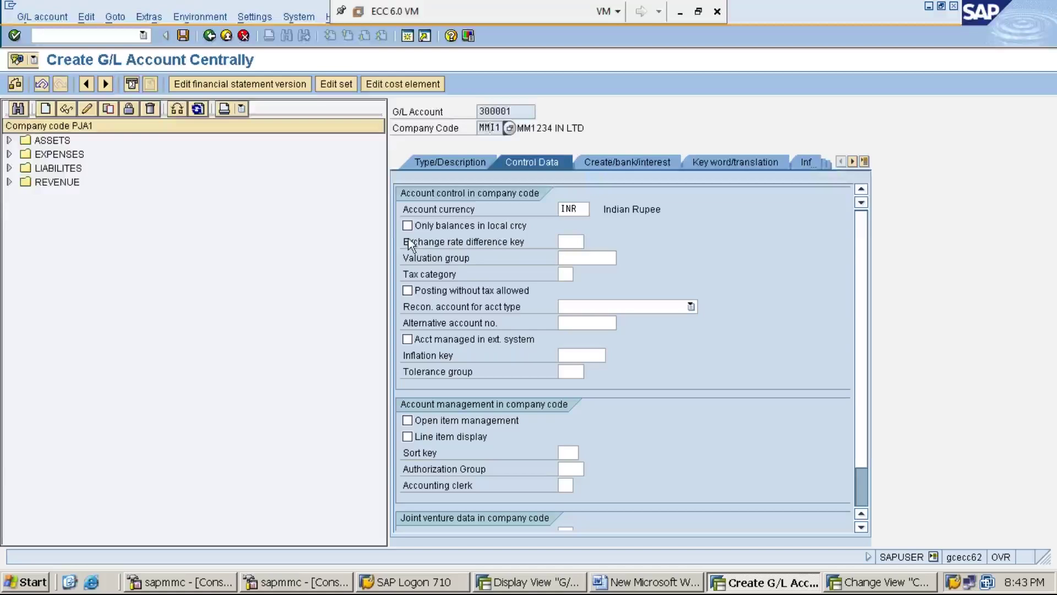
click(407, 435)
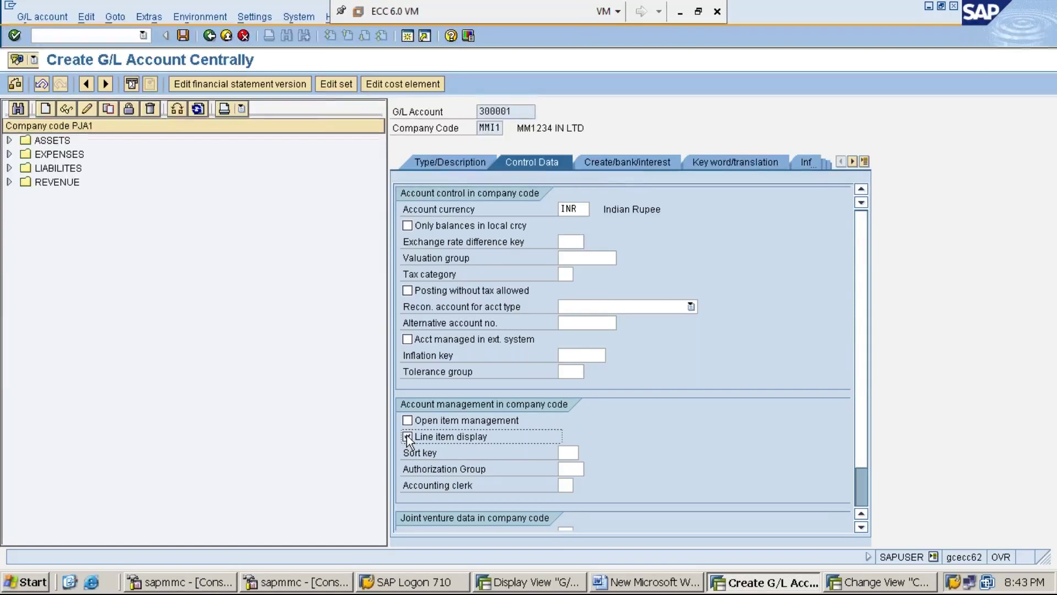
click(568, 451)
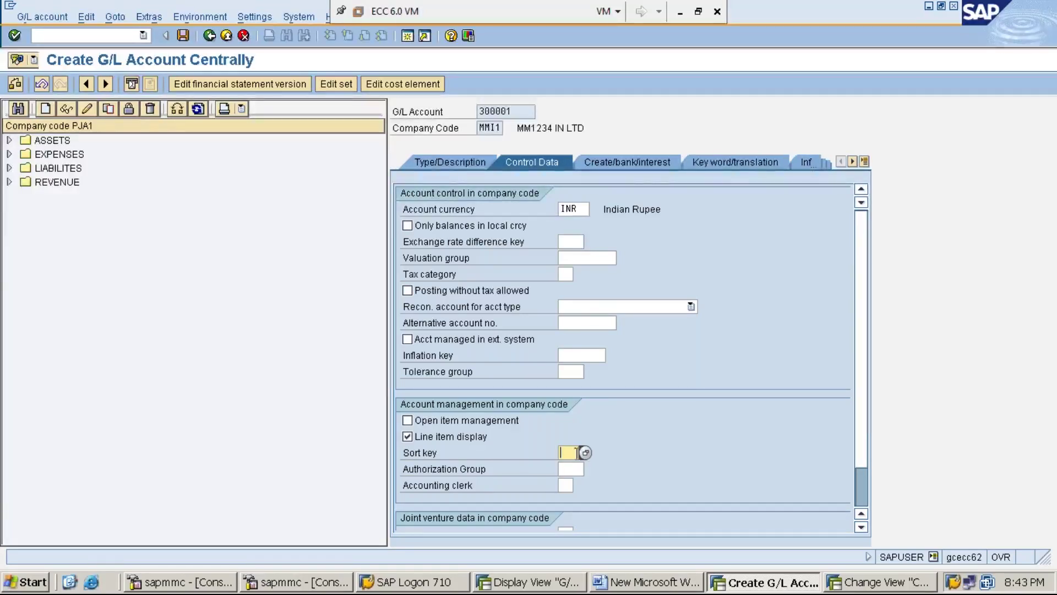
click(586, 452)
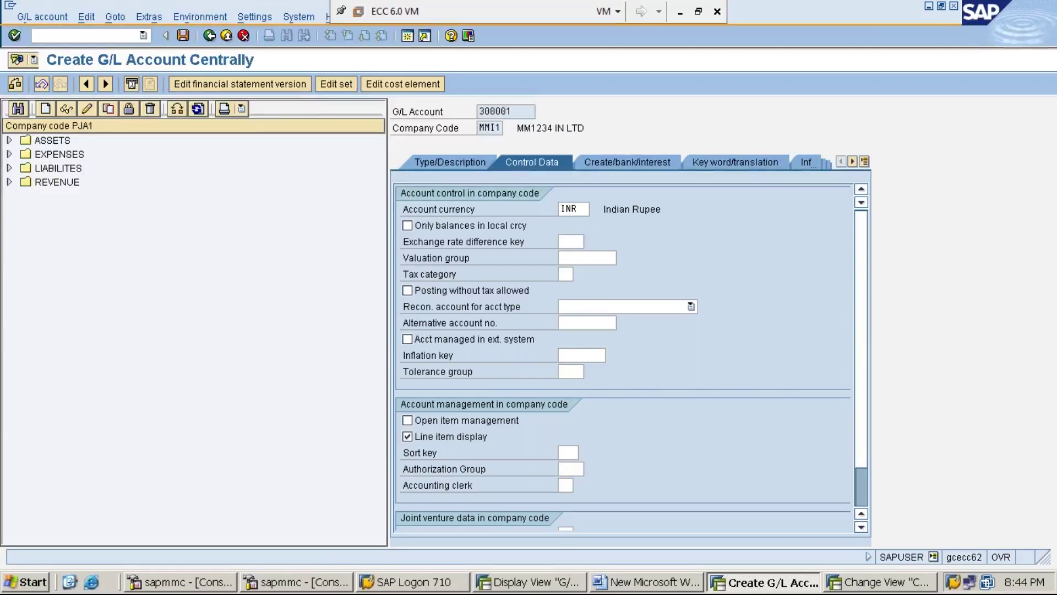
key(F4)
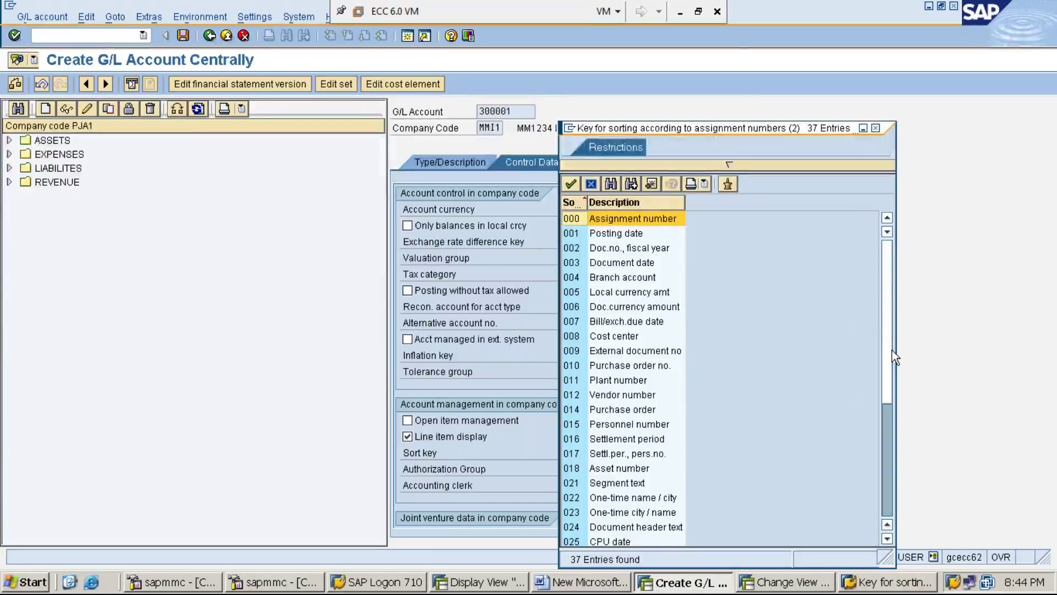
scroll(916, 494, down, 5)
scroll(883, 395, down, 5)
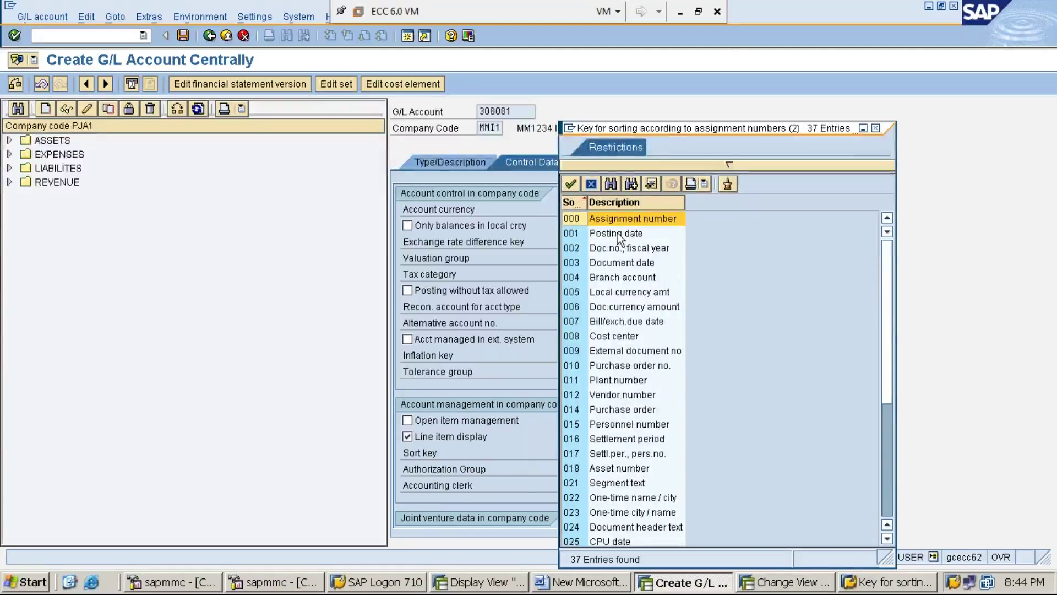
double_click(619, 237)
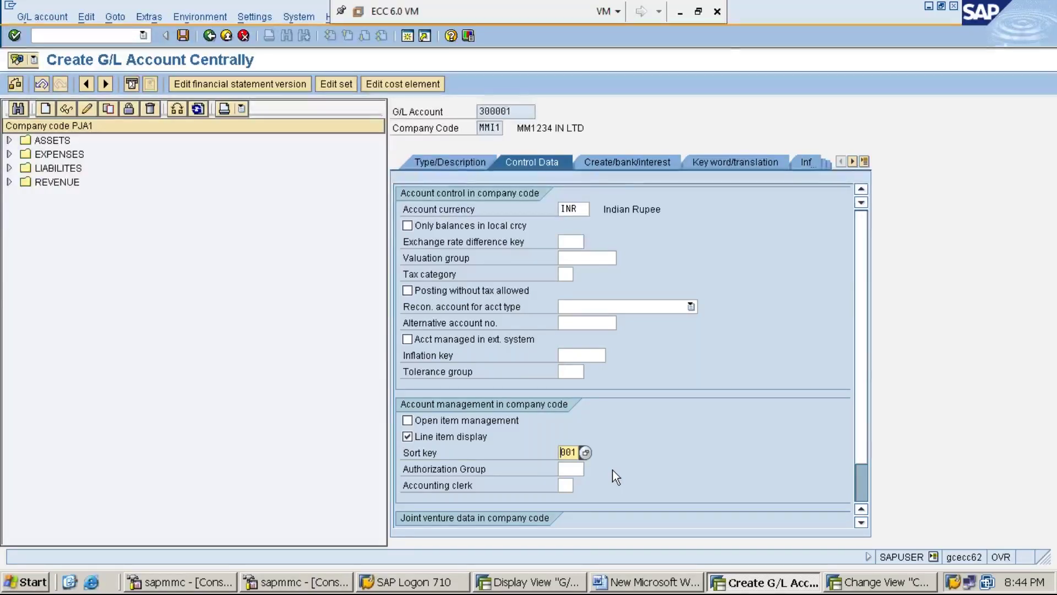
- Open the new account's create/bank/interest data, and open the field status variants in a new session with transaction OBC4
click(624, 165)
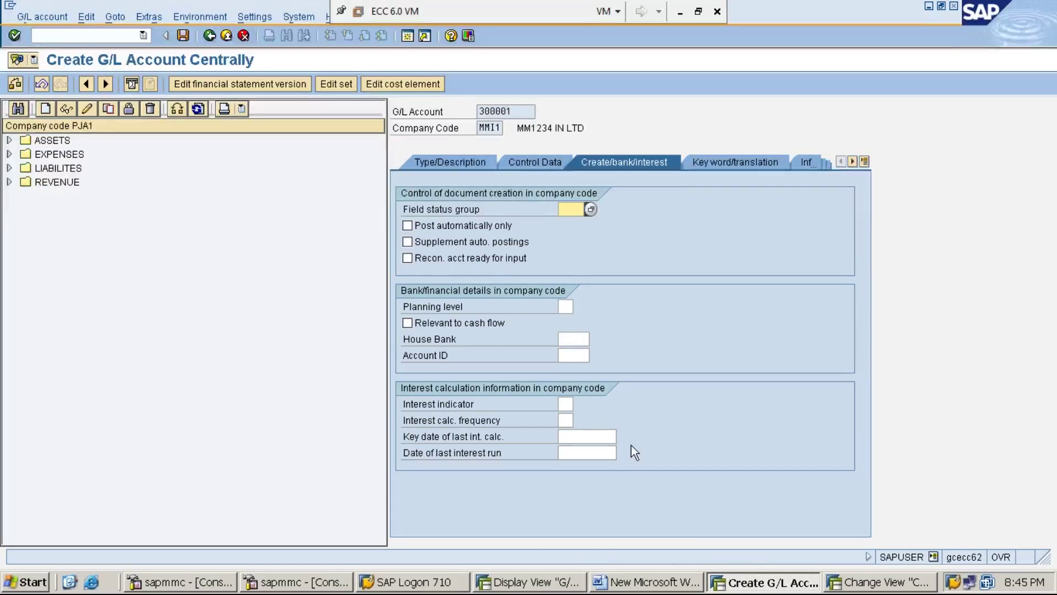
click(543, 584)
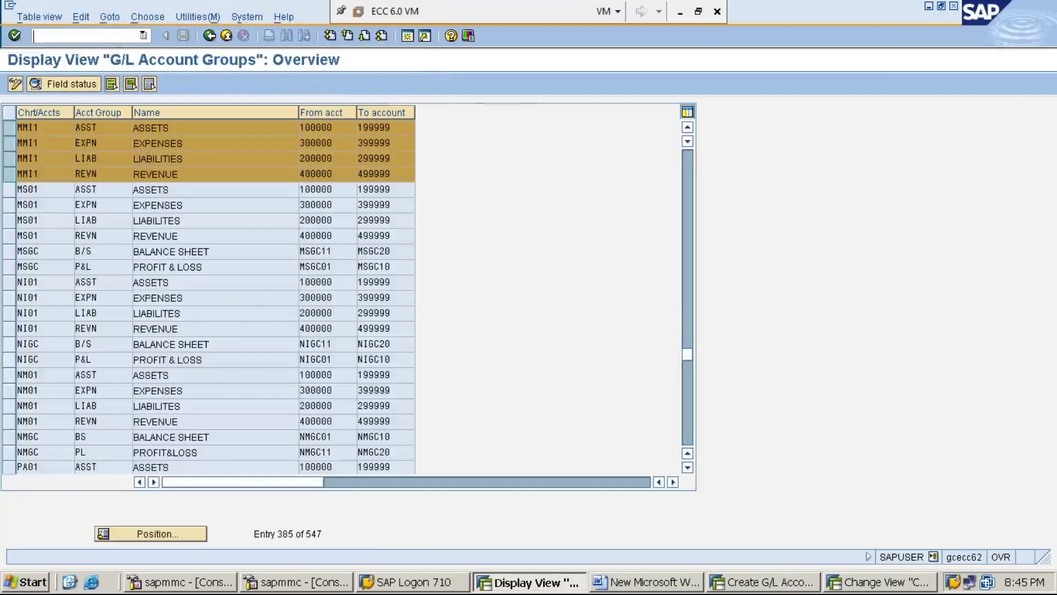
text(/OO)
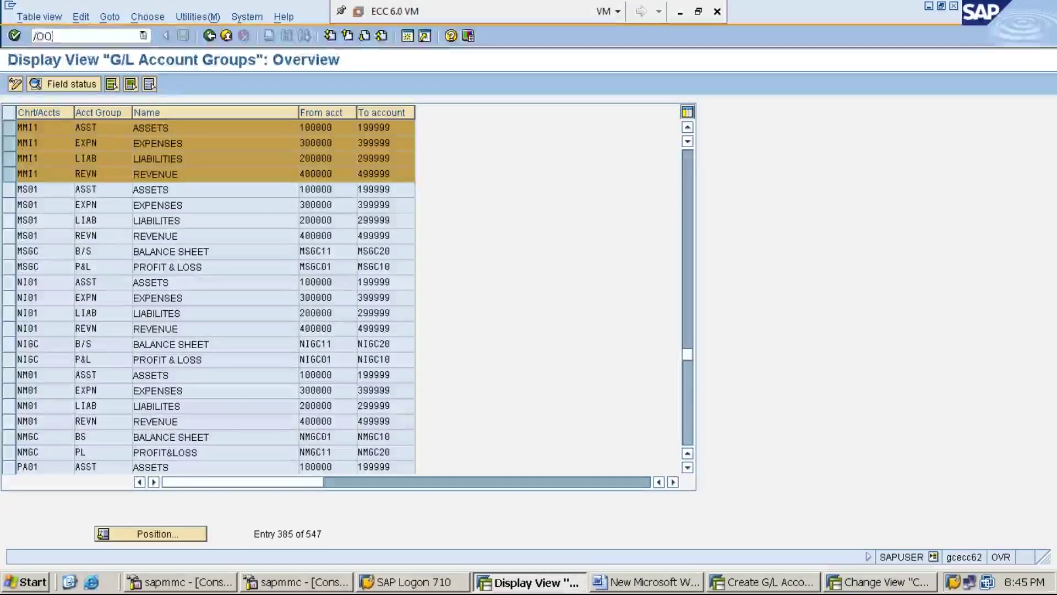
text(BC4)
key(Return)
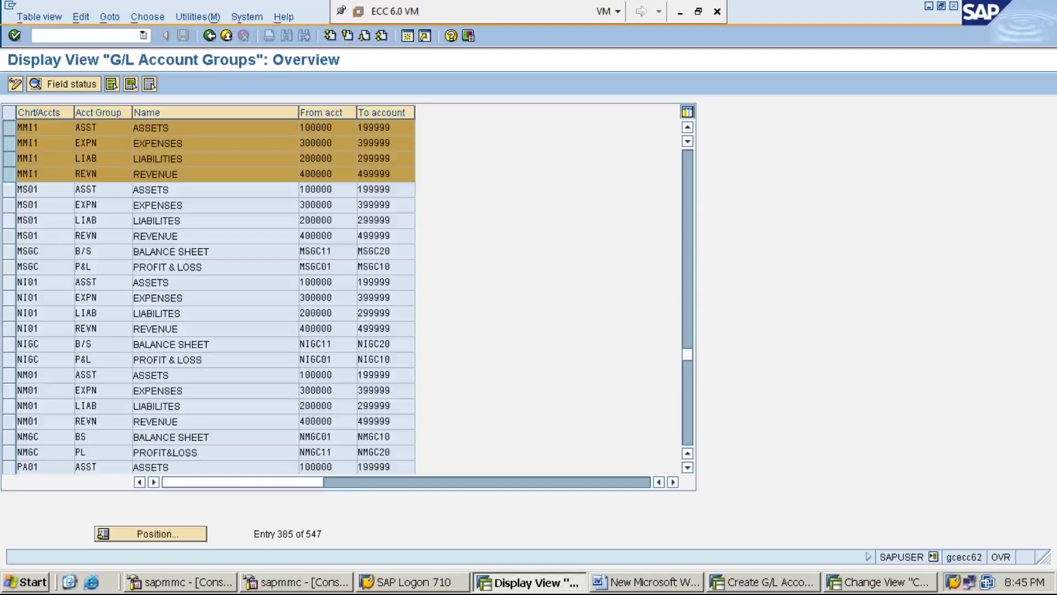
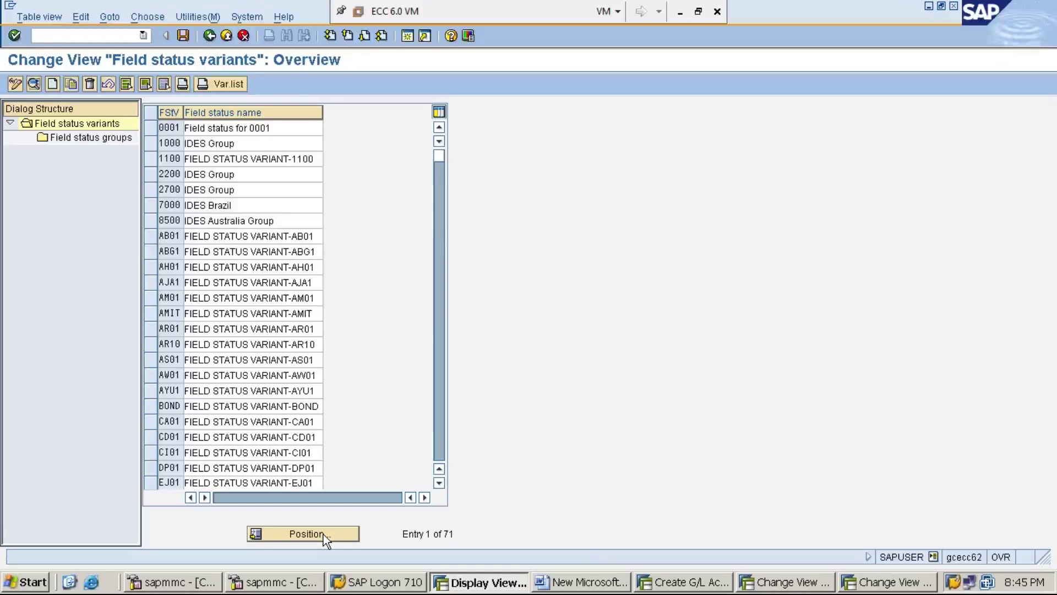
- Locate field status variant MMI1, open its field status groups and examine the general data settings of group G001
click(323, 534)
text(MMI1)
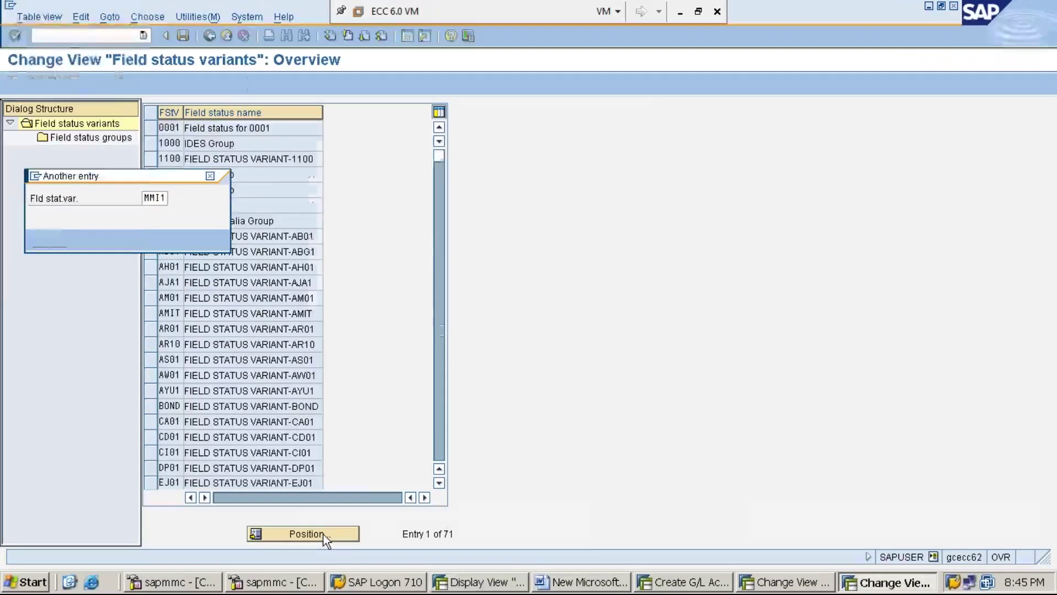
key(Return)
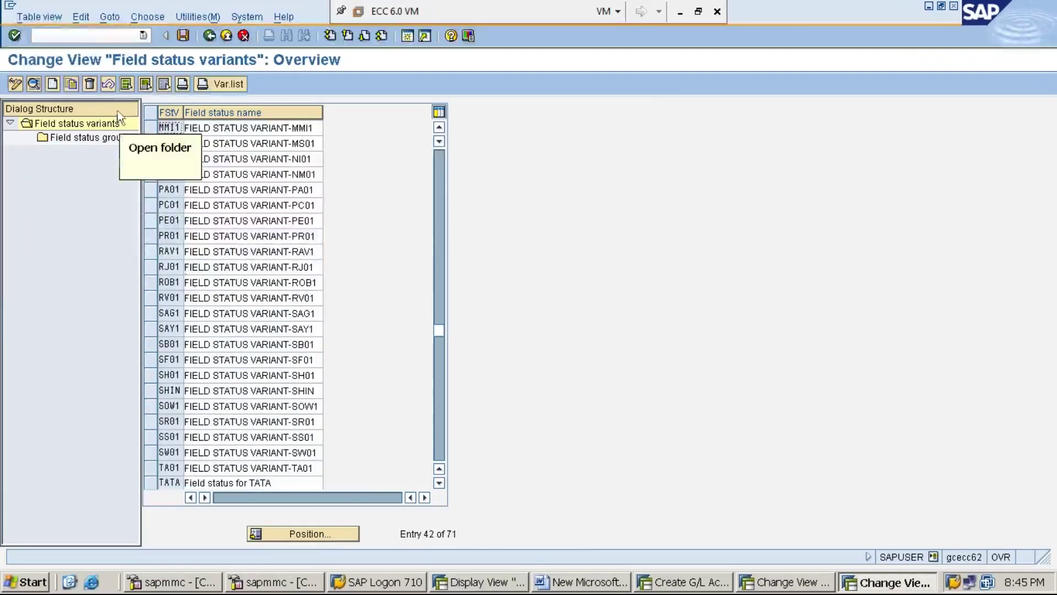
click(152, 126)
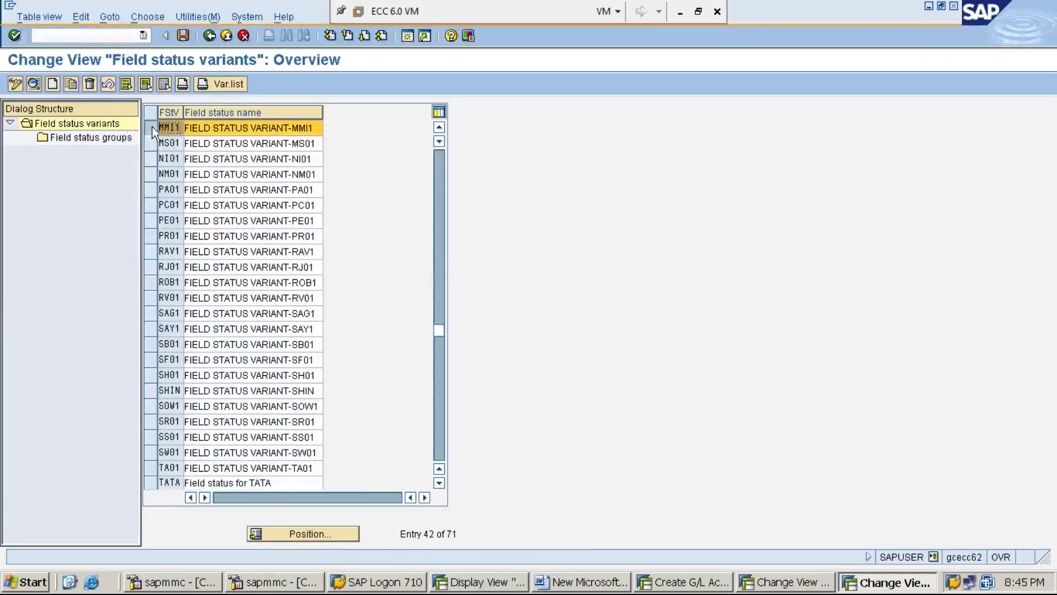
double_click(89, 138)
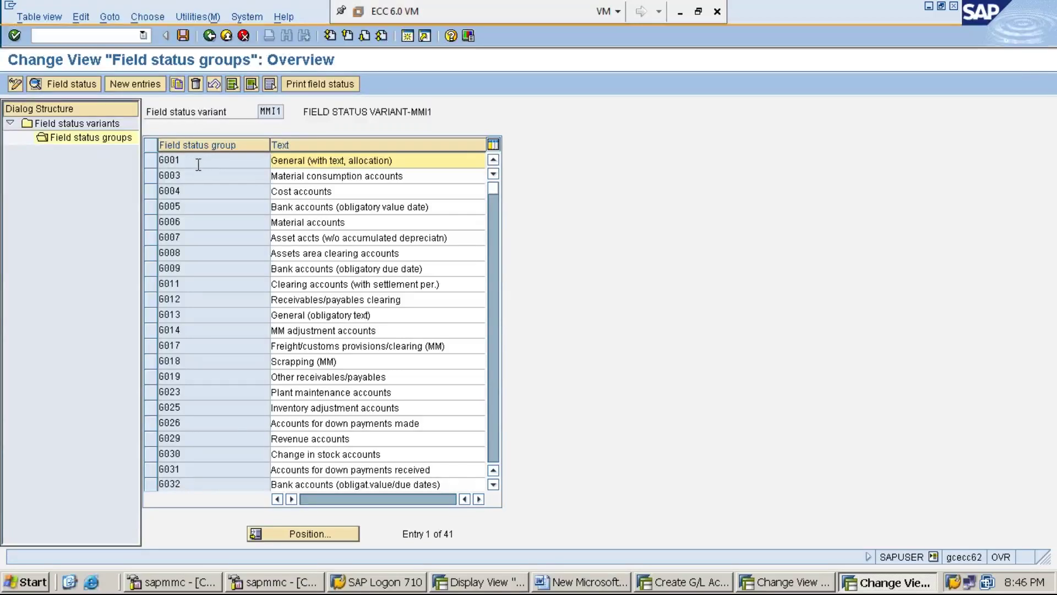
double_click(191, 160)
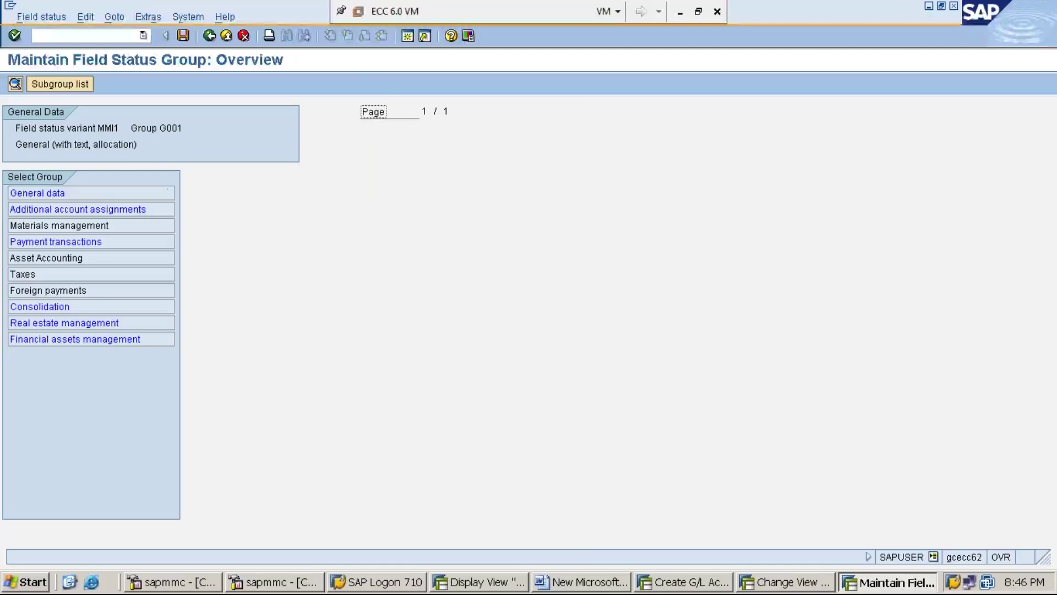
double_click(73, 193)
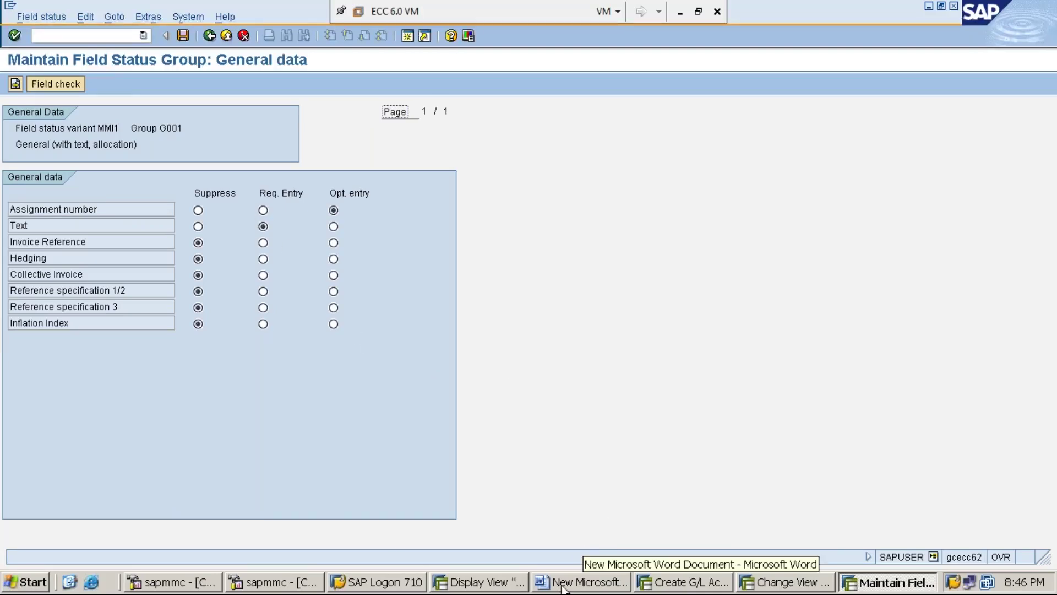
- Back in the new rent account, set the field status group to G001 and save the account
click(676, 586)
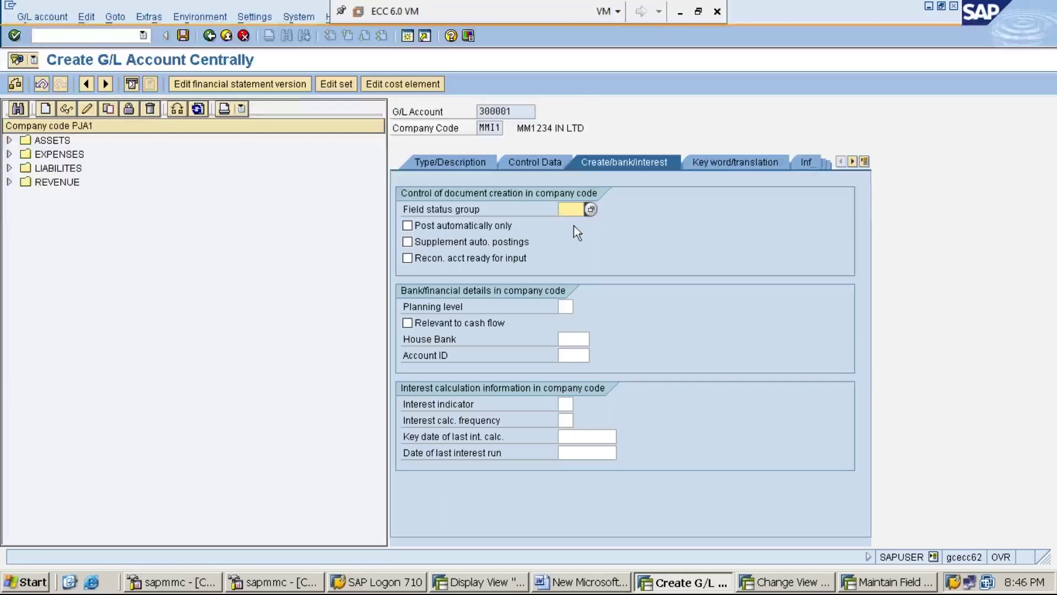
text(G001)
click(183, 36)
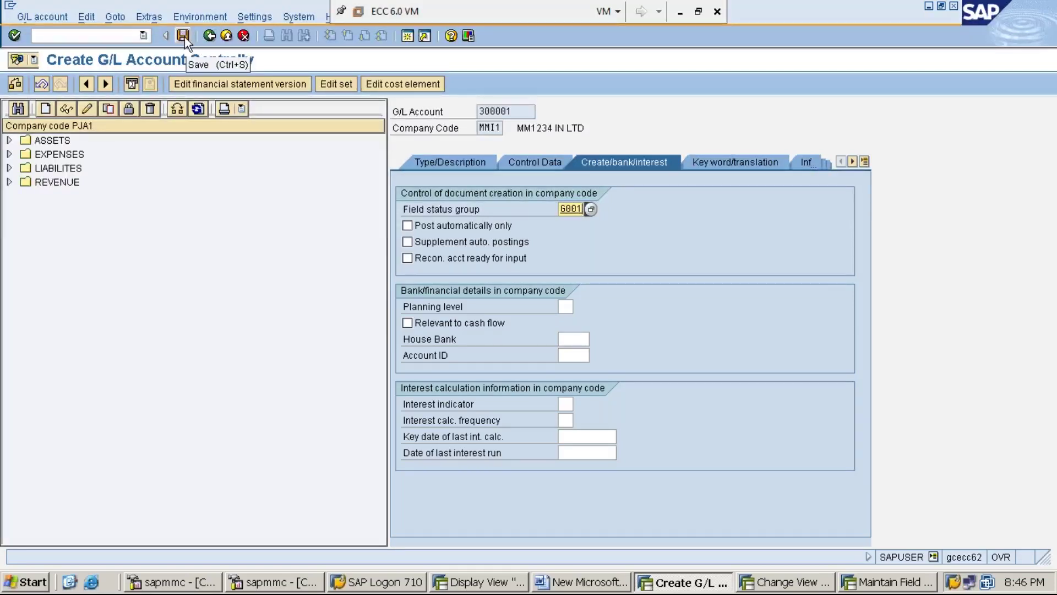
click(184, 36)
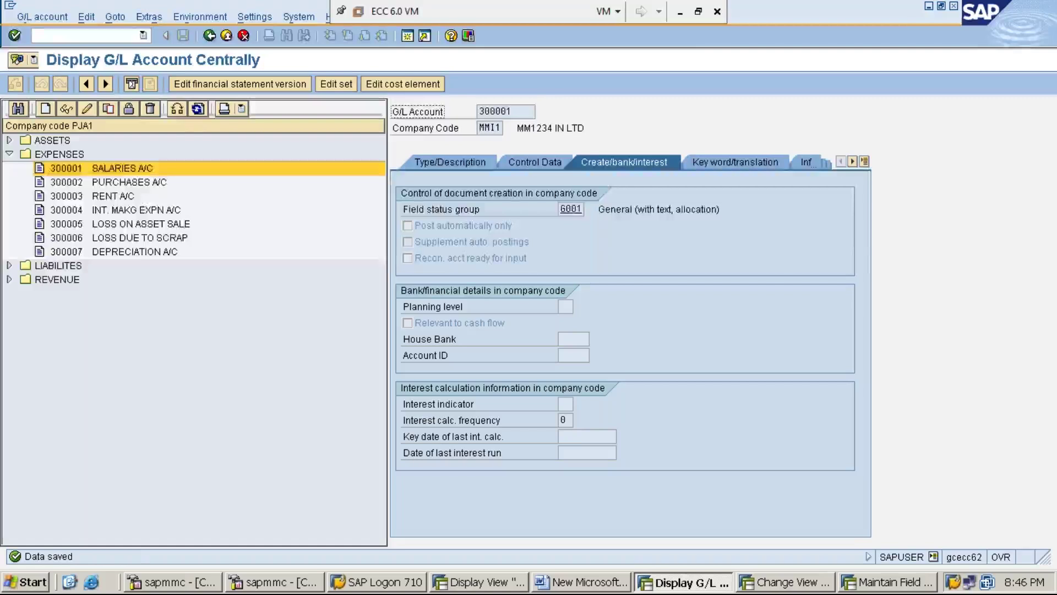
- Change the account list's company code to MMI1 and locate RENT A/C under EXPENSES
click(197, 364)
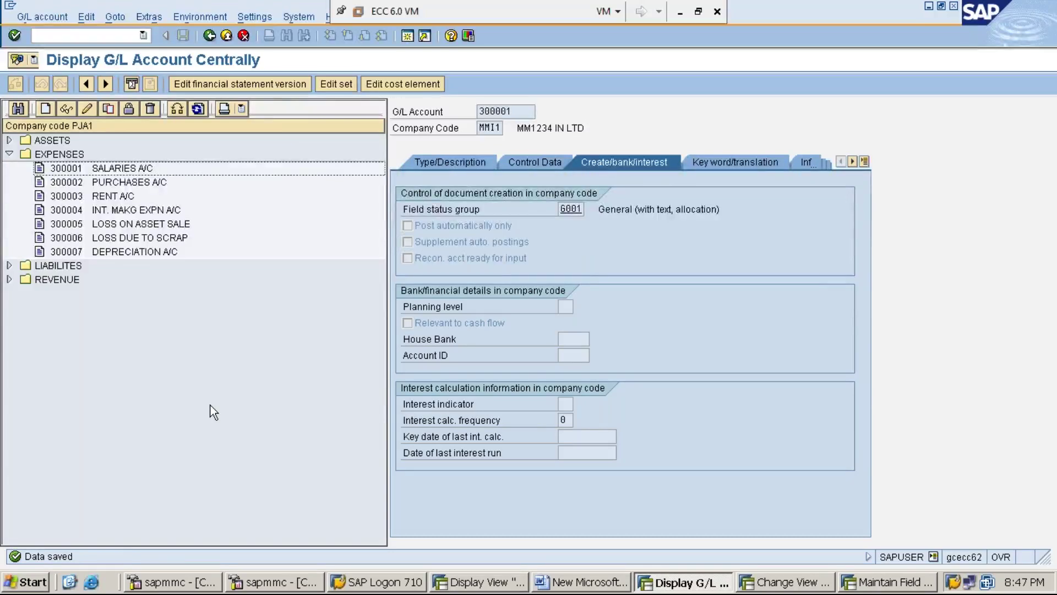
click(178, 110)
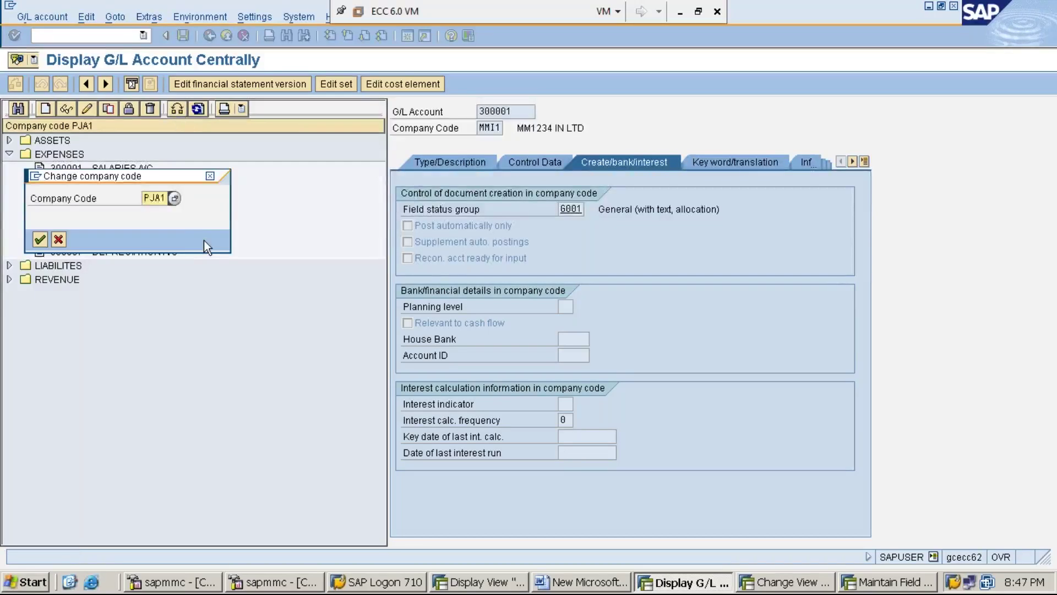
key(Delete)
key(Delete)
key(Delete)
key(Delete)
text(MMI1)
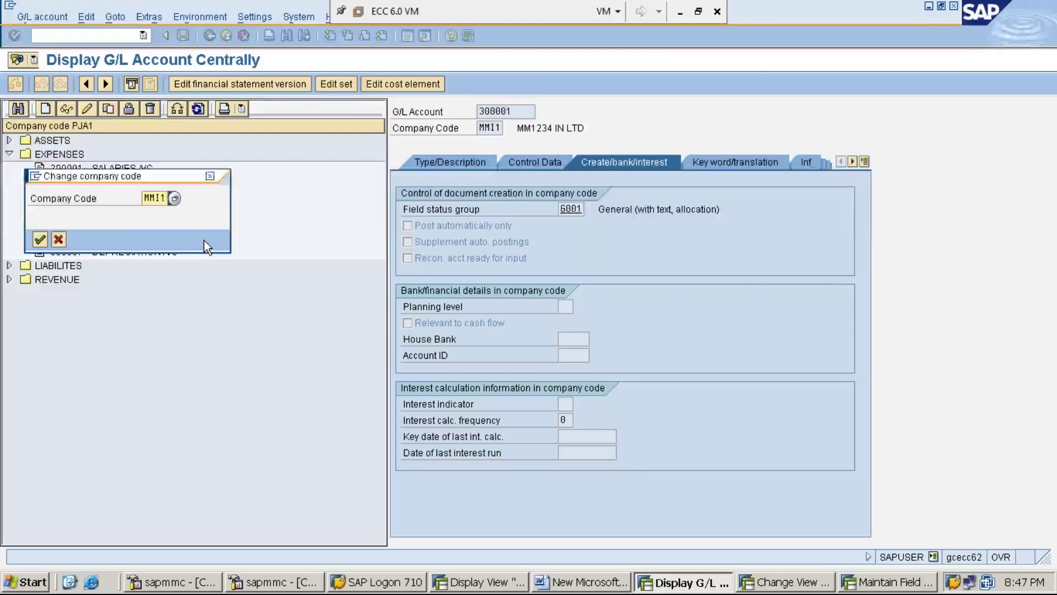
key(Return)
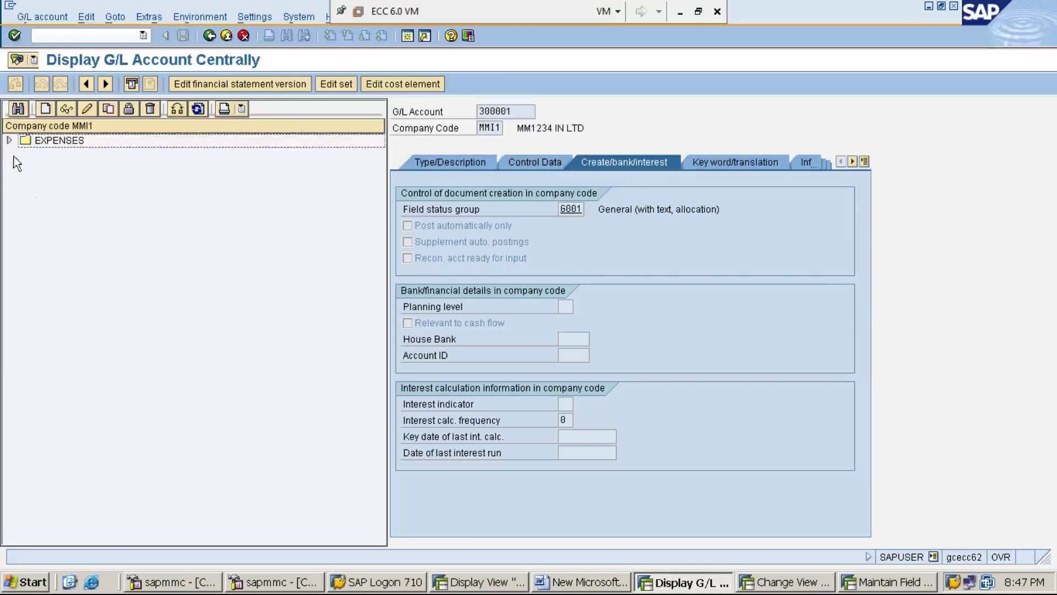
click(10, 141)
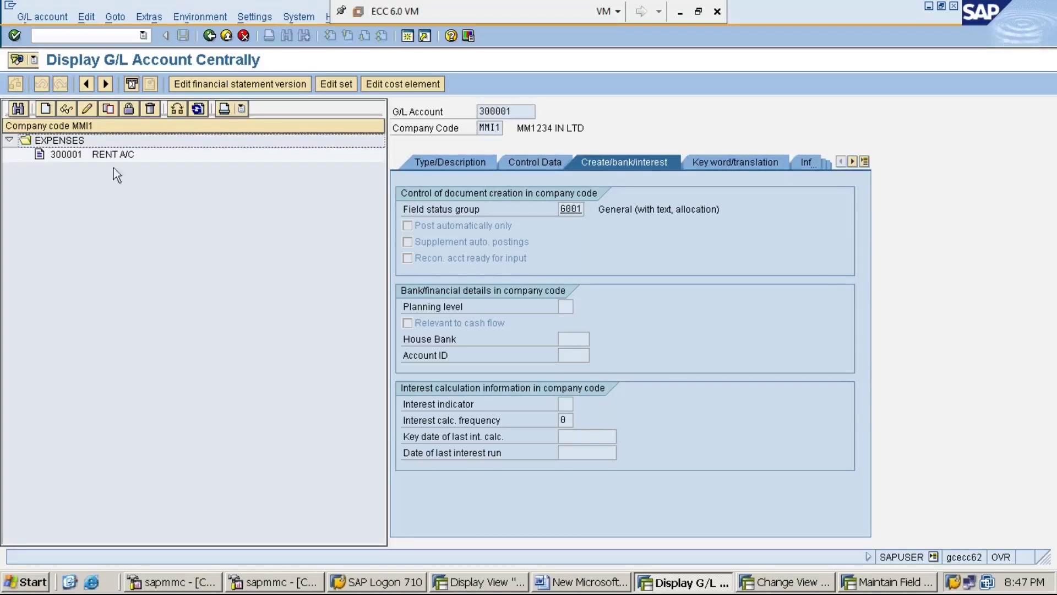
click(105, 154)
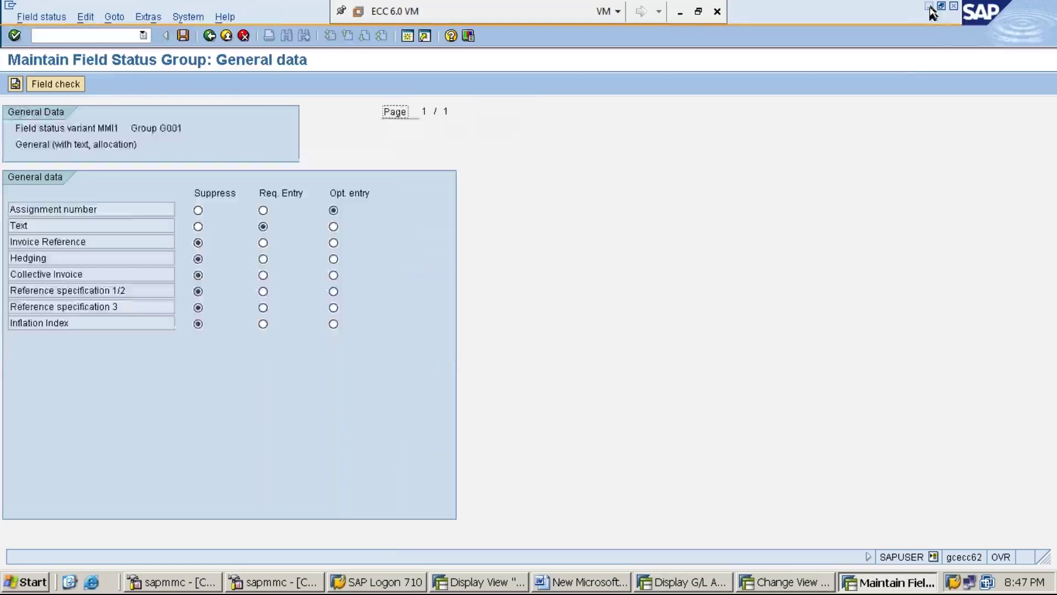
- Close the field status group session and add the line "STEP:6: CREATE CASH GL ACCOUNT-FS00" at the end of the Word notes
click(954, 6)
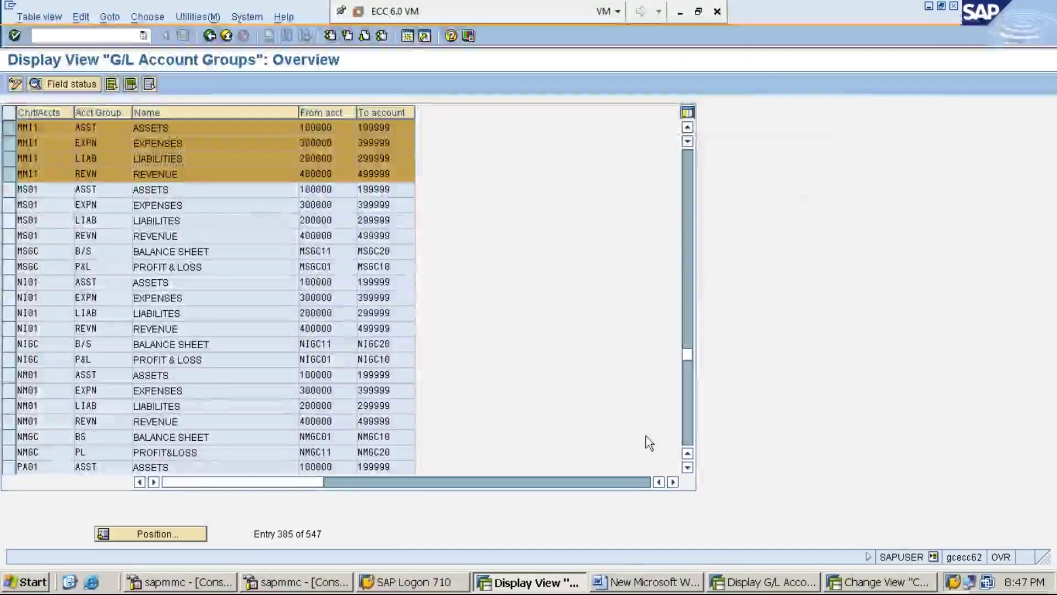
click(625, 584)
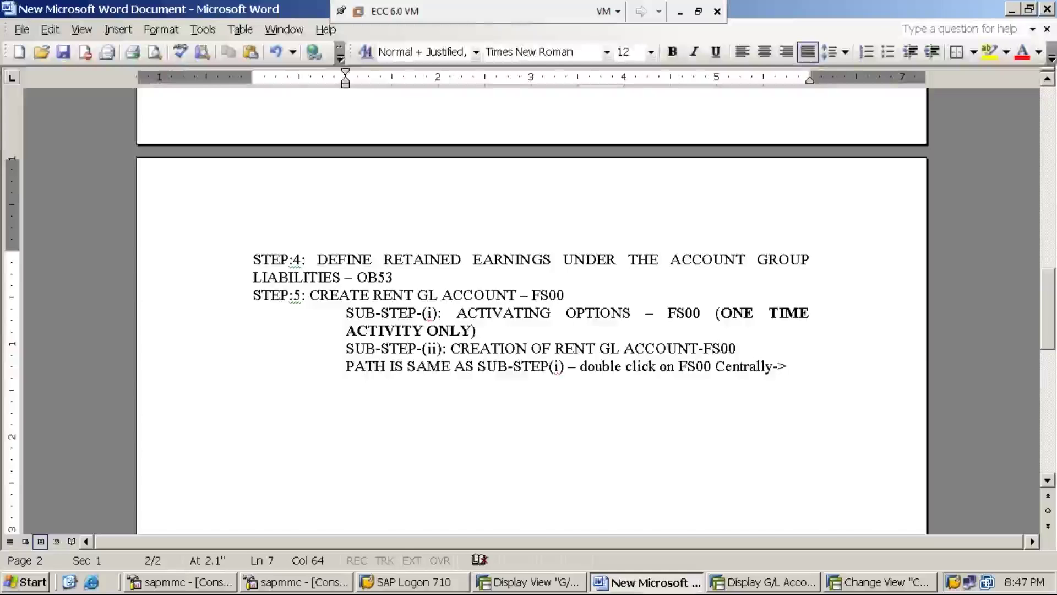
key(Return)
key(BackSpace)
text(STEP:6)
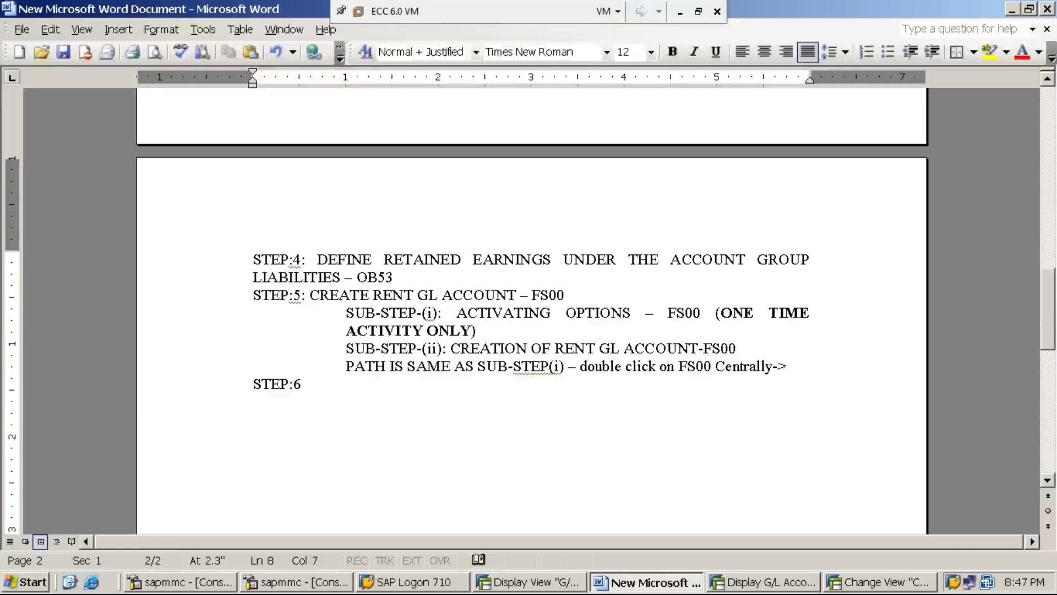
text(: CREATE CASH)
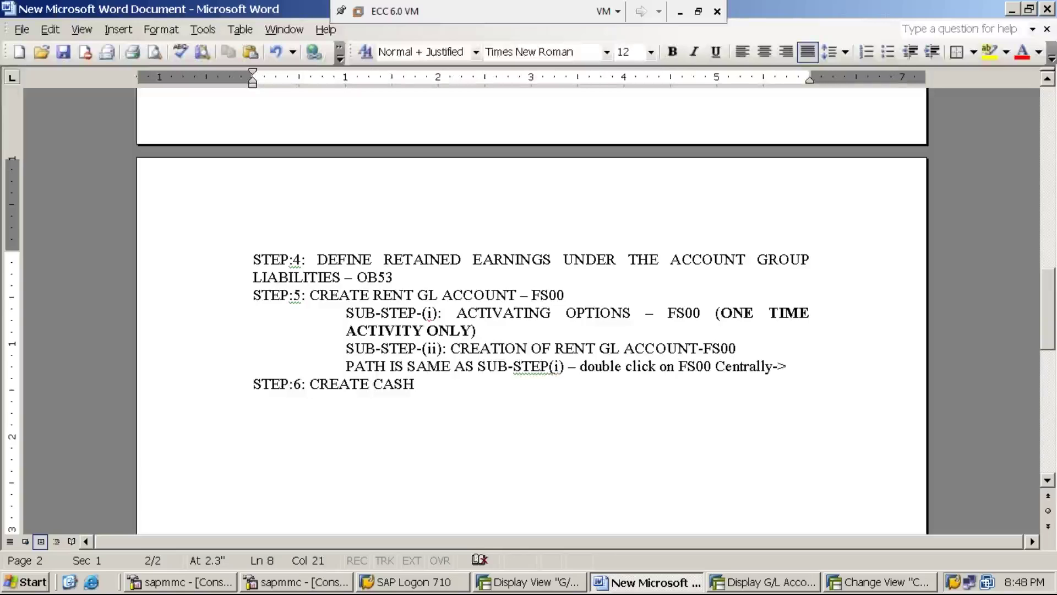
text( GL ACCOUNT-FS00)
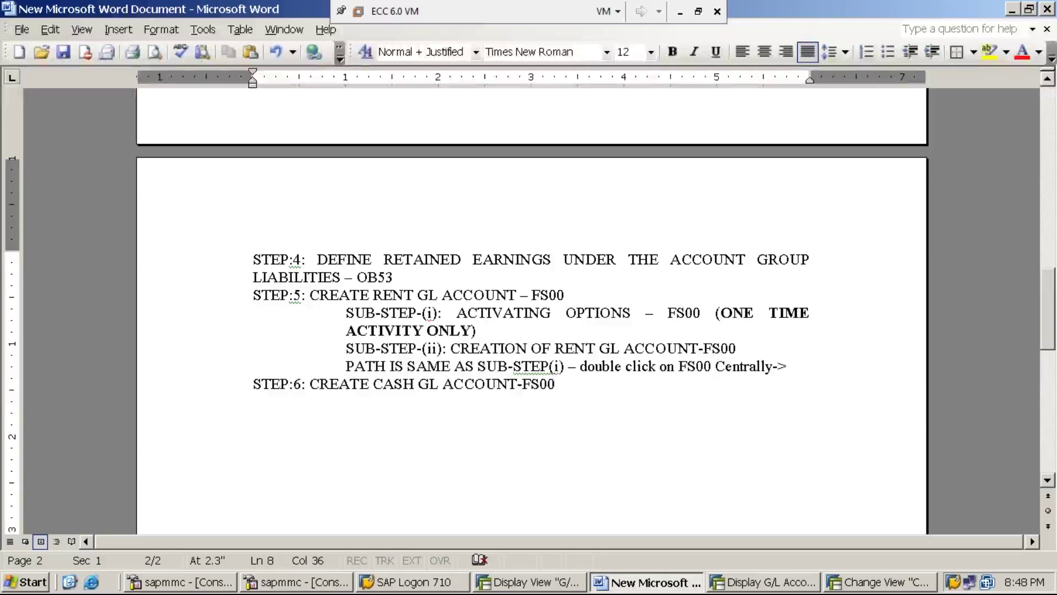
- Below the STEP:6 heading, add the line "PATH IS SAME AS SUB-STEP-(i) OF STEP-5"
key(Return)
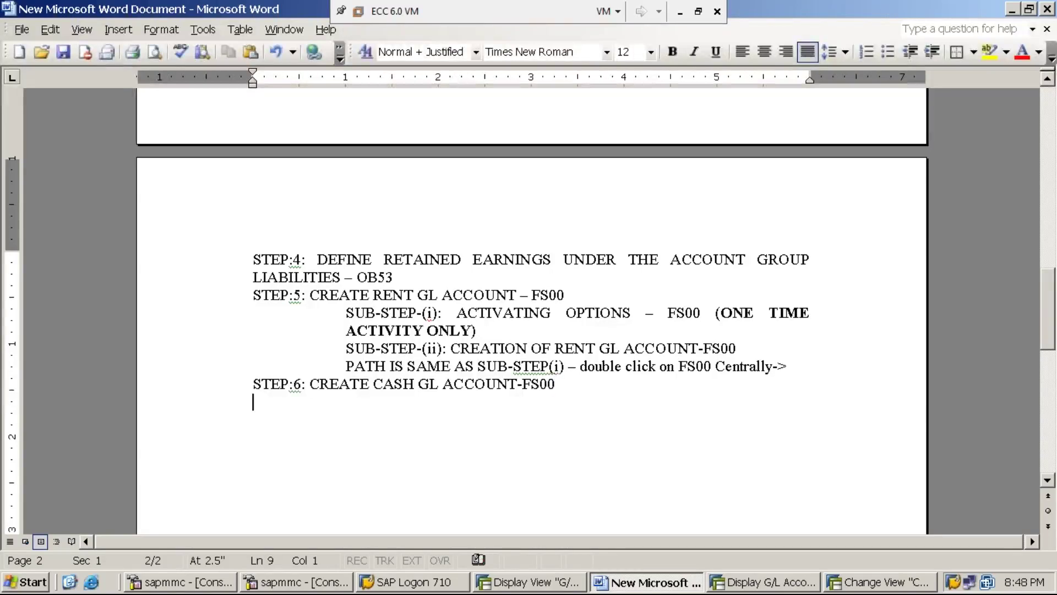
text(PATH I)
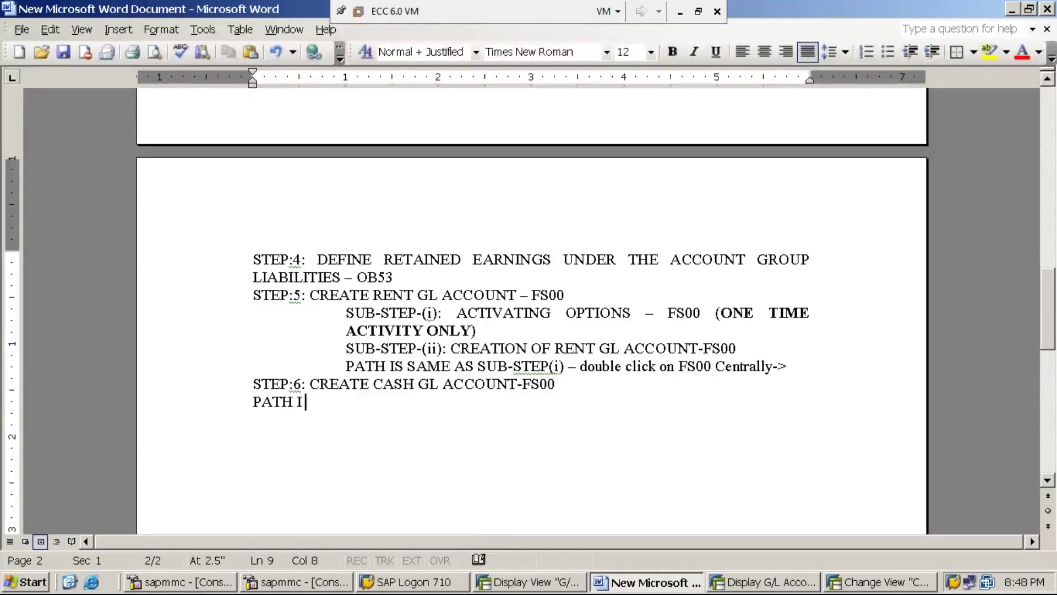
key(BackSpace)
text(IS SAME AS )
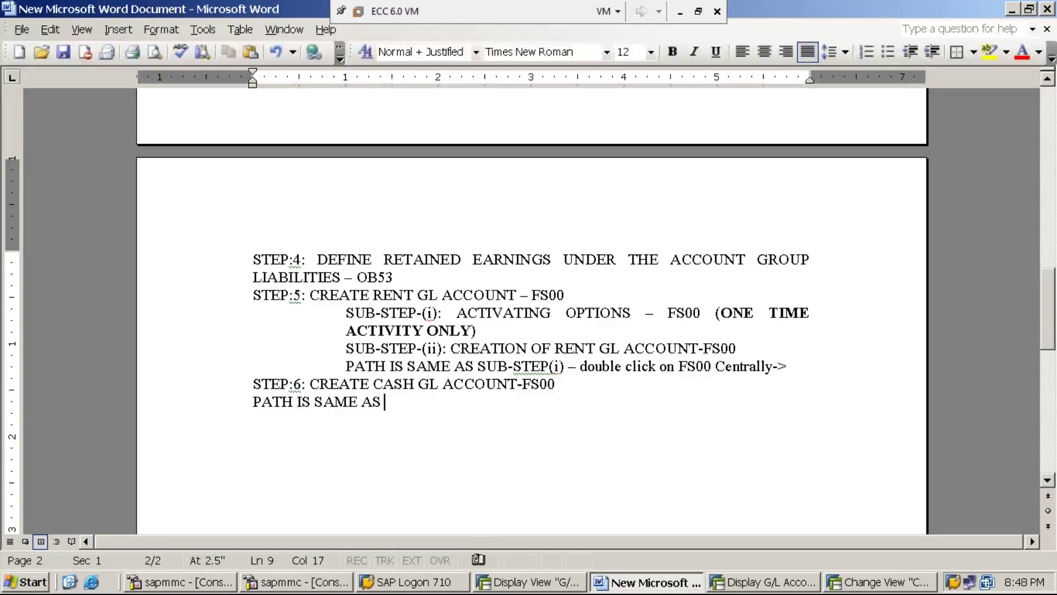
text(STEP-)
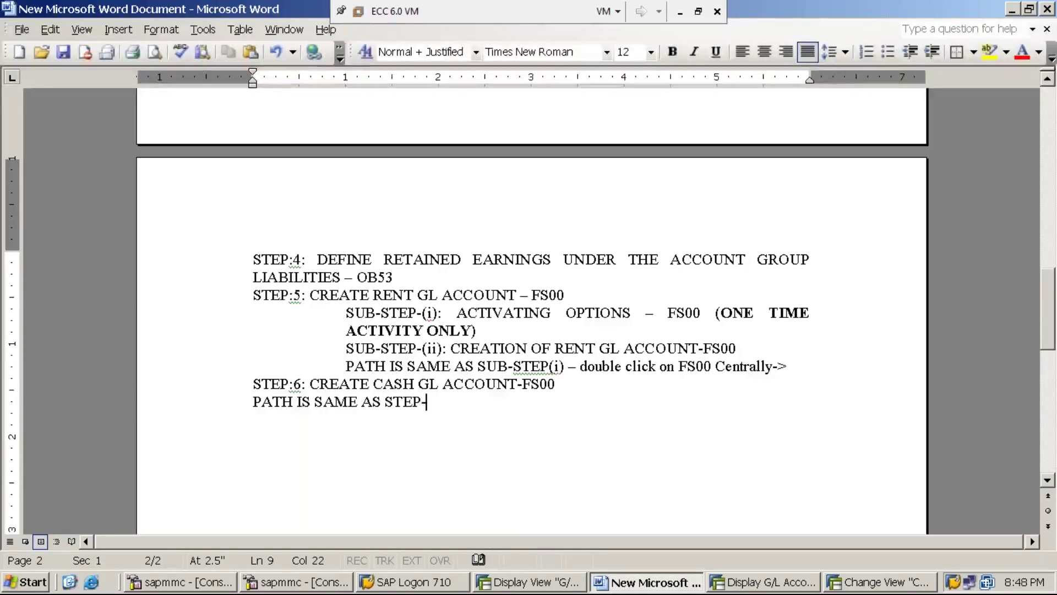
text(5)
key(BackSpace)
key(BackSpace)
key(BackSpace)
key(BackSpace)
key(BackSpace)
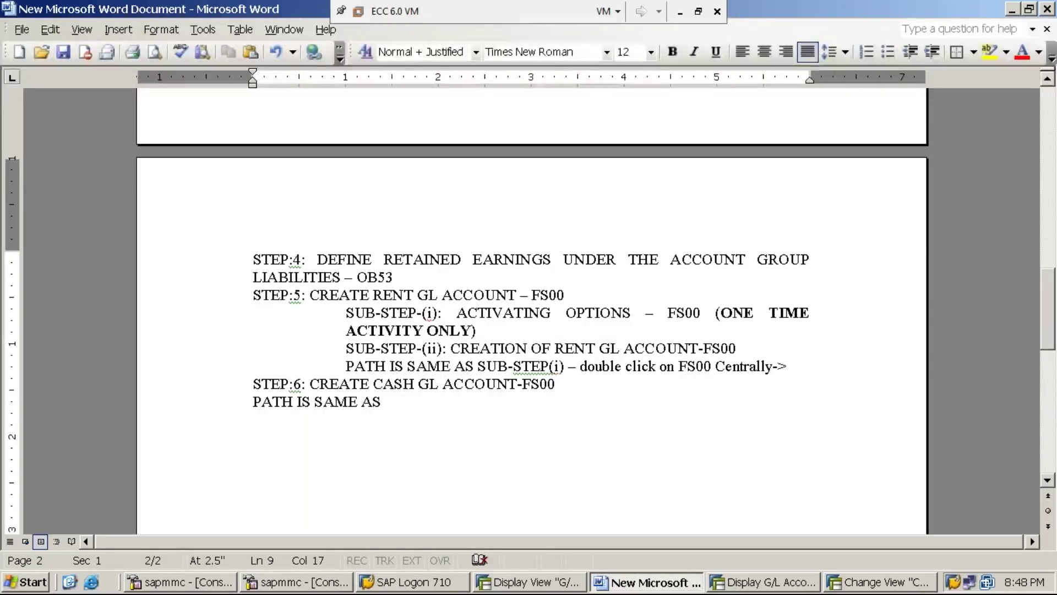
text(UB-TS)
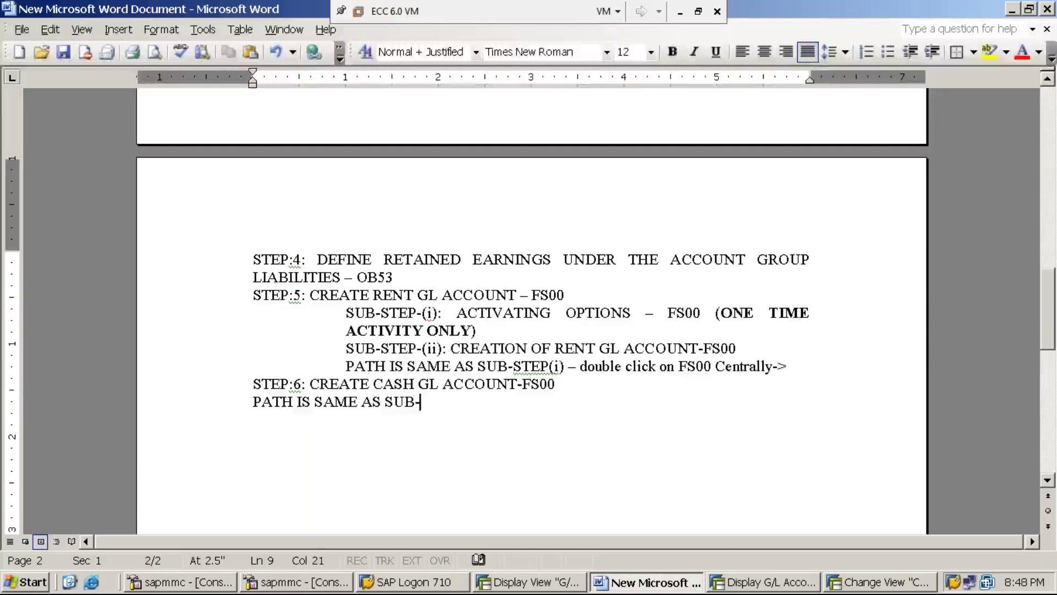
key(BackSpace)
key(BackSpace)
text(STEP-()
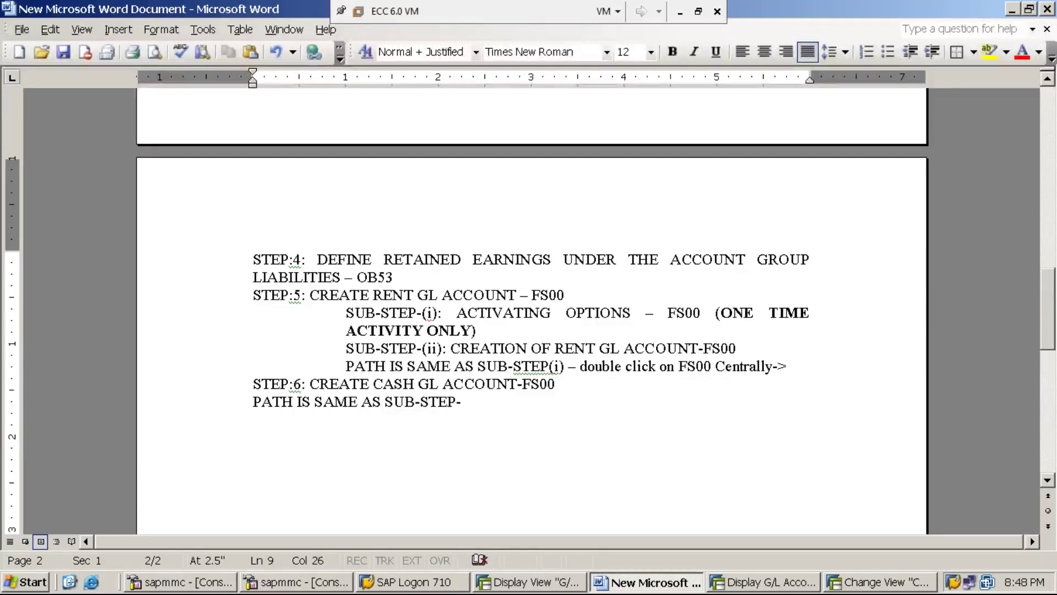
text(i)
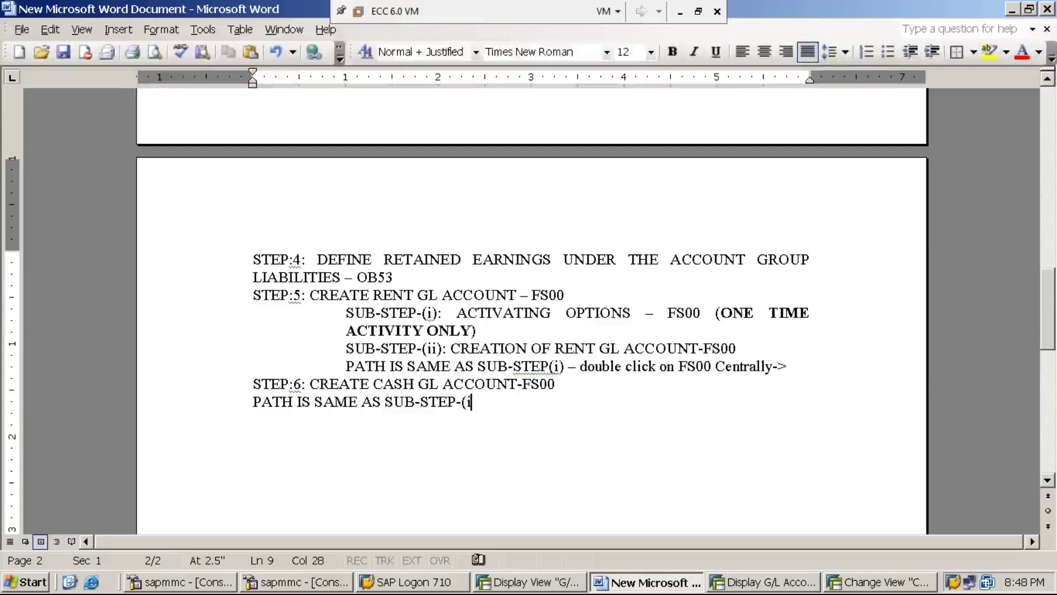
text(O)
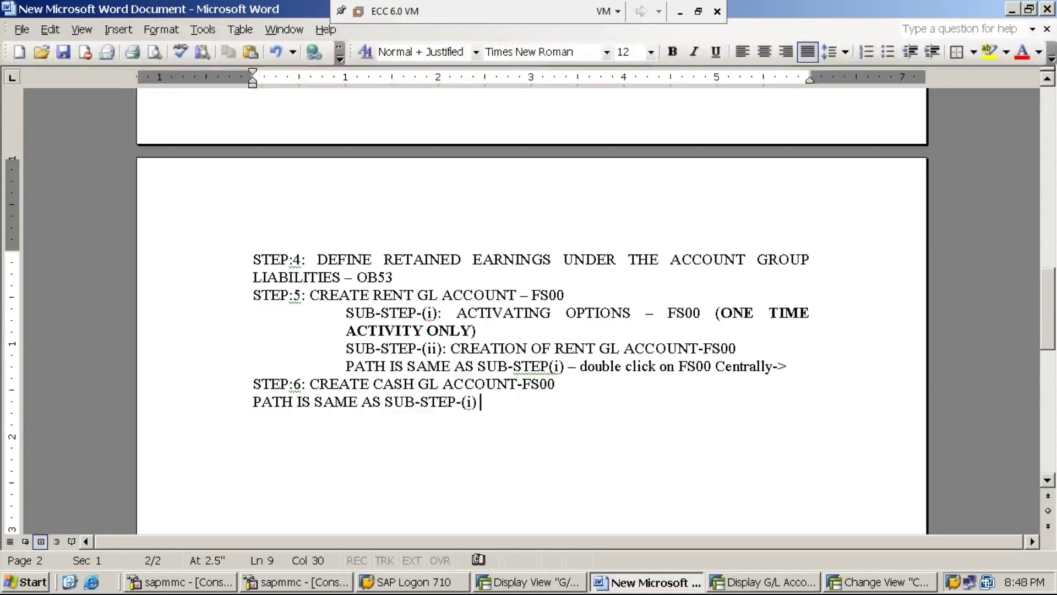
text(F STEP-5)
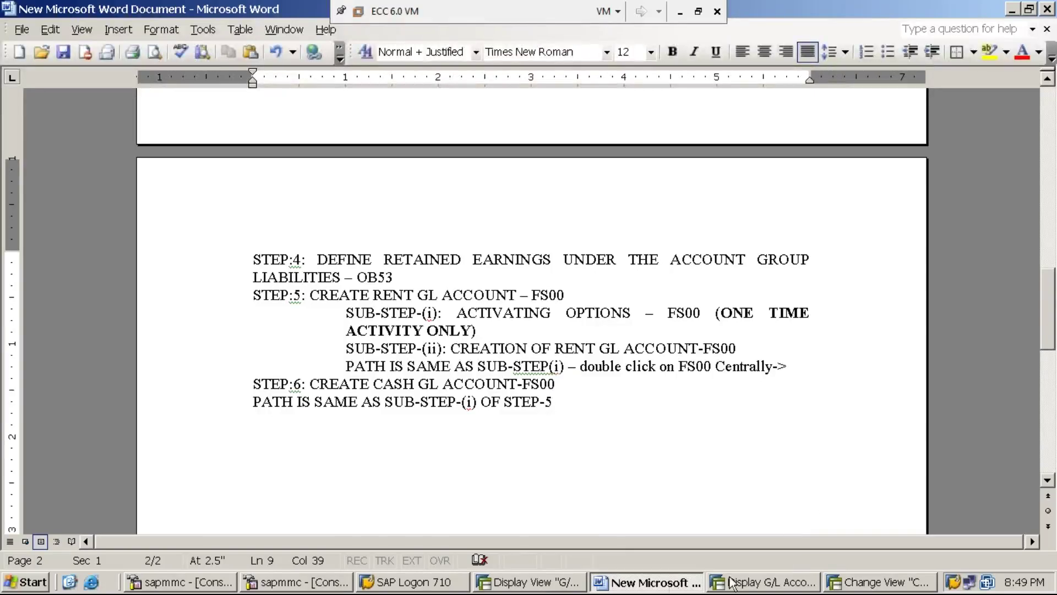
- Close the company code details session and open the G/L account groups view (OBD4) in the G/L account session
click(870, 582)
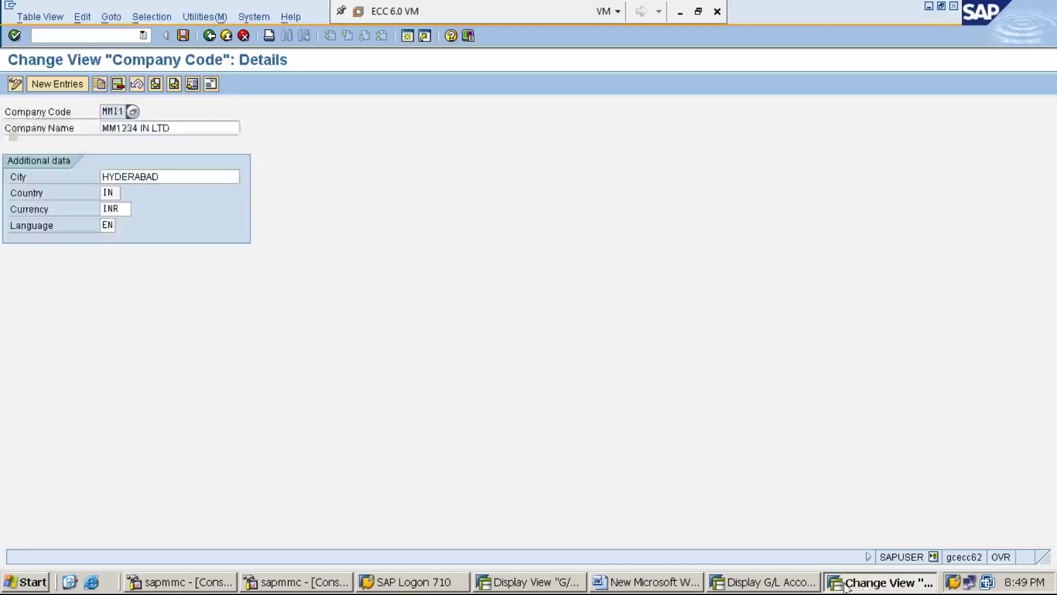
click(955, 8)
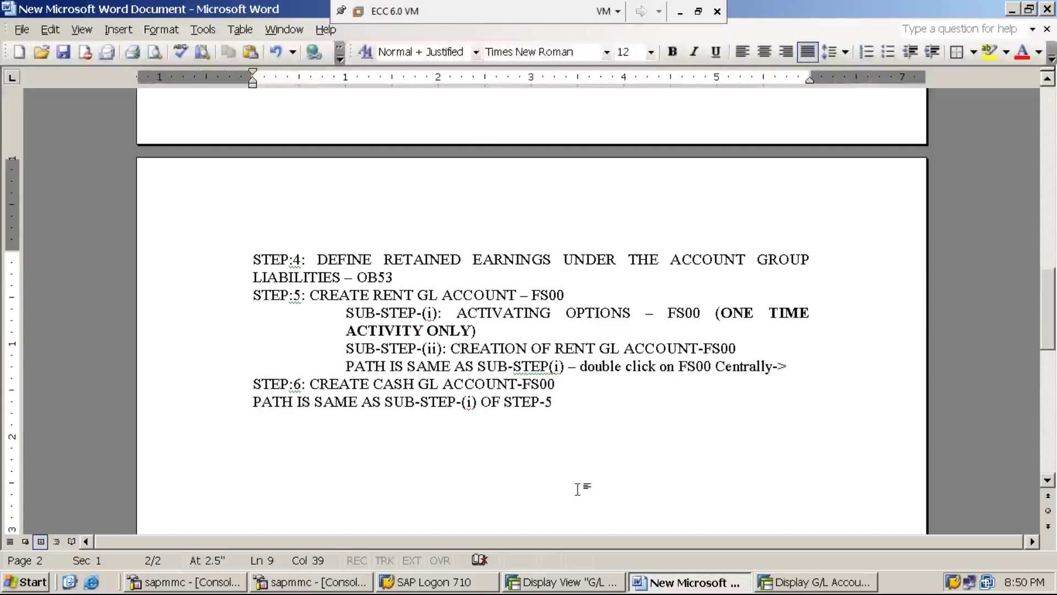
click(814, 582)
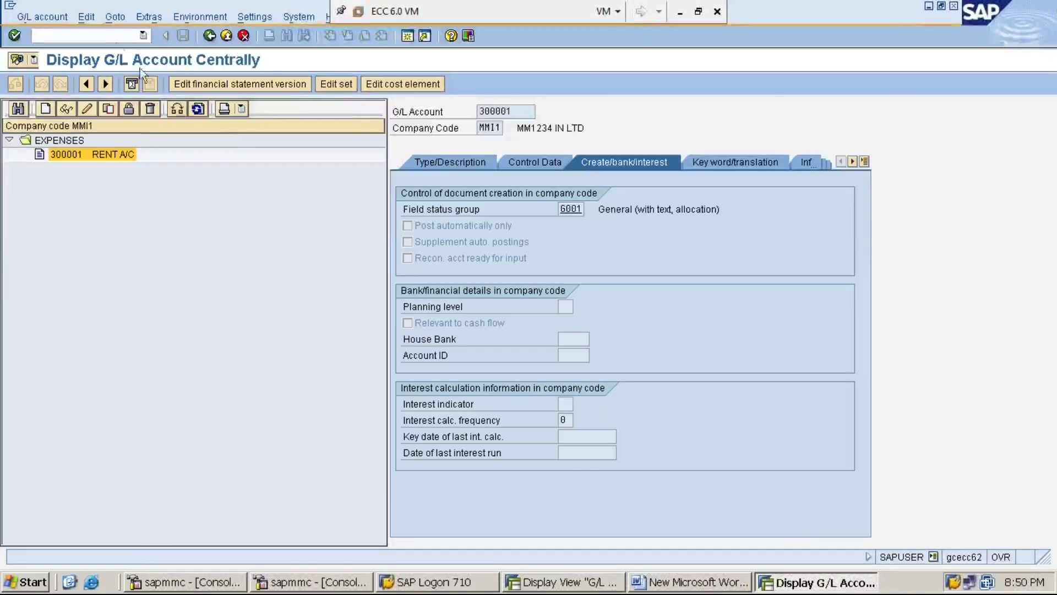
click(116, 35)
text(/N)
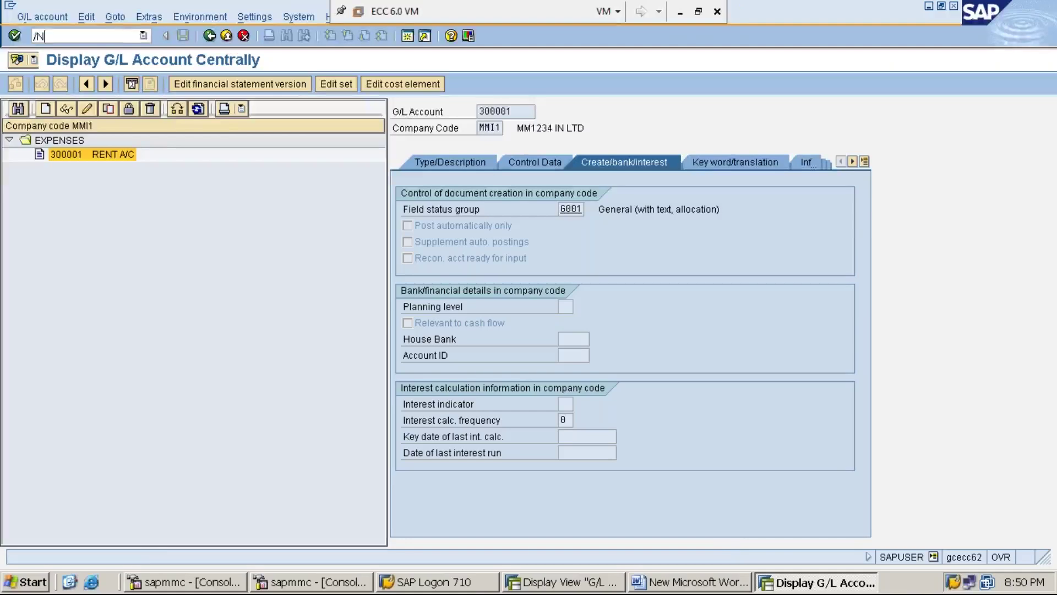
text(OBD4)
key(Return)
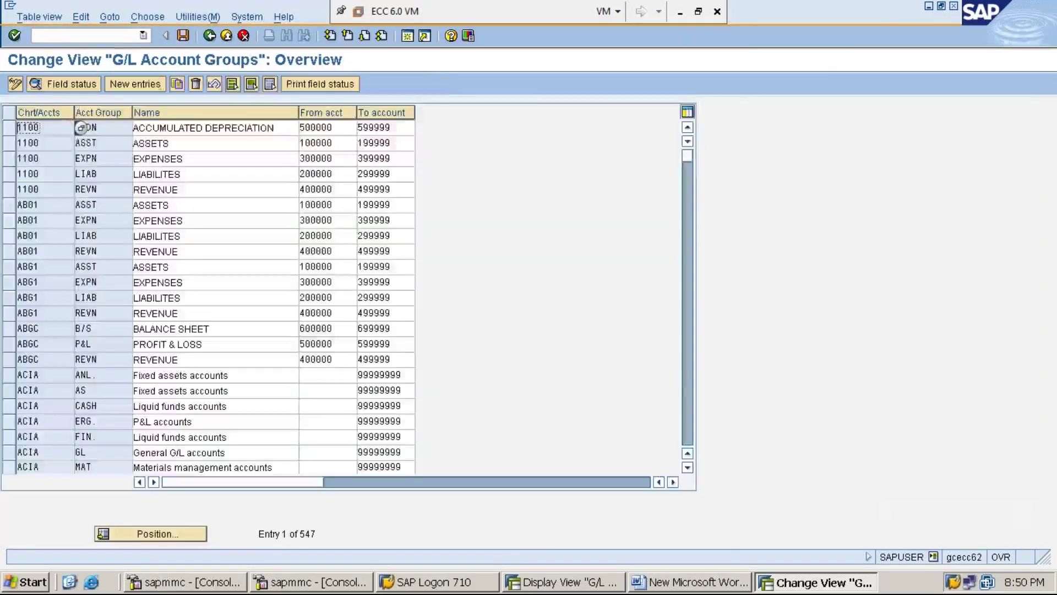
- Switch the G/L account groups to display mode and position the list at chart of accounts MMI1
click(15, 85)
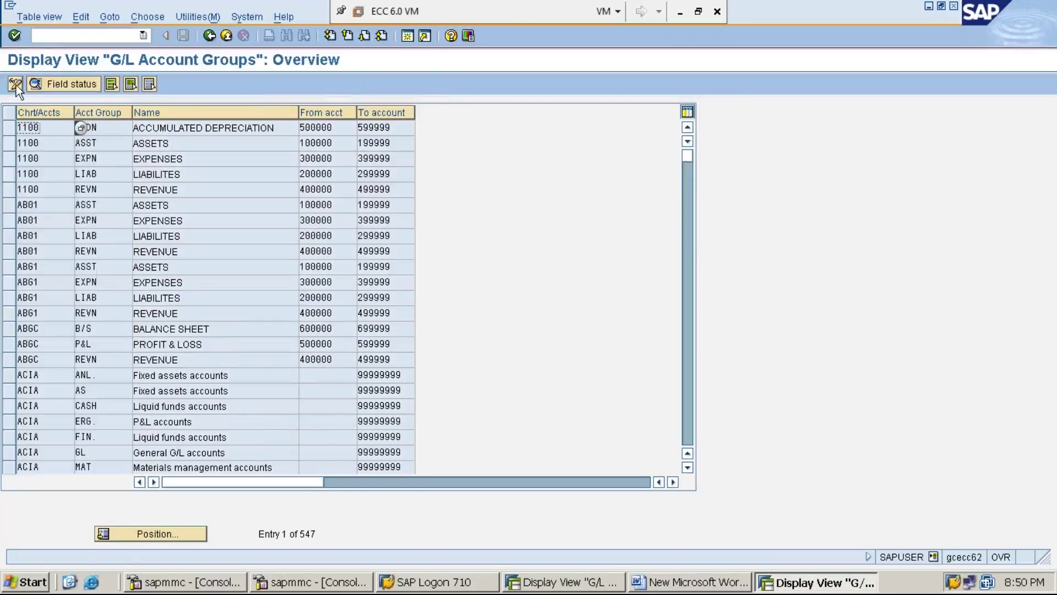
click(181, 531)
text(MI)
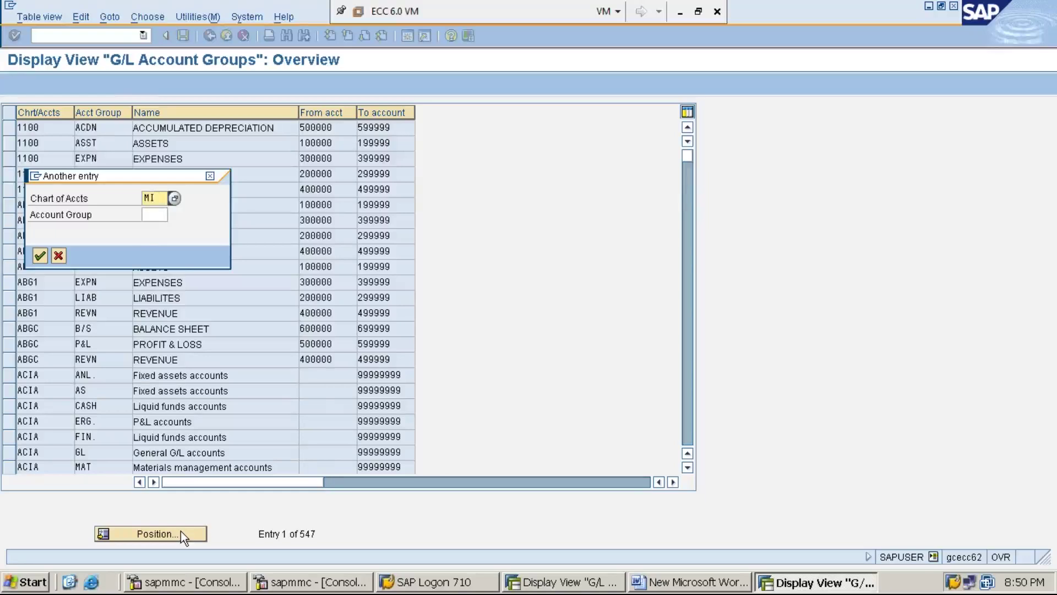
key(BackSpace)
text(MI1)
key(Return)
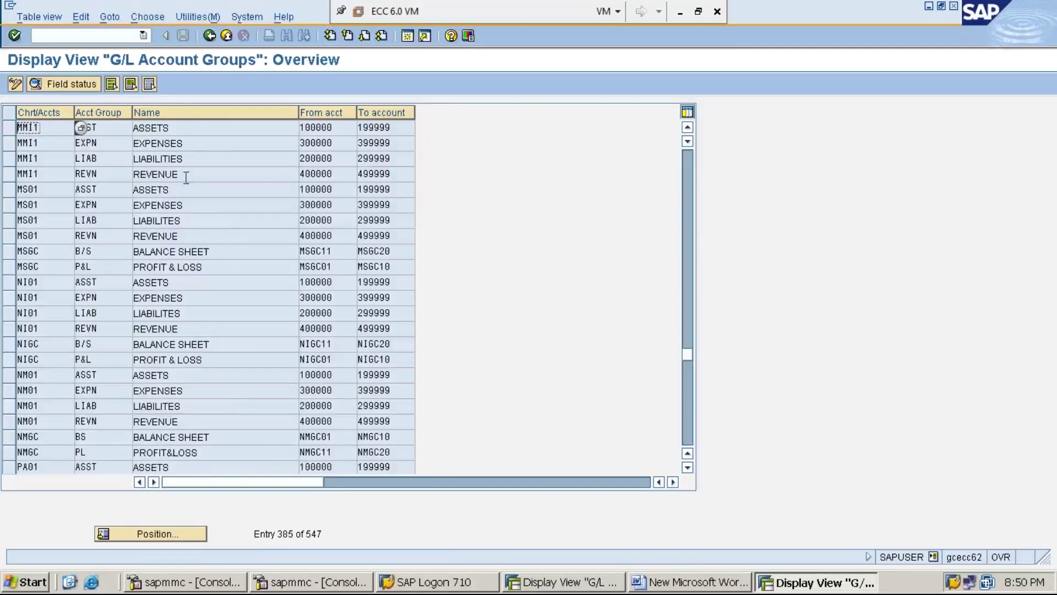
- Check the number range of MMI1's ASSETS account group, comparing it with the same view in the other SAP session
click(201, 129)
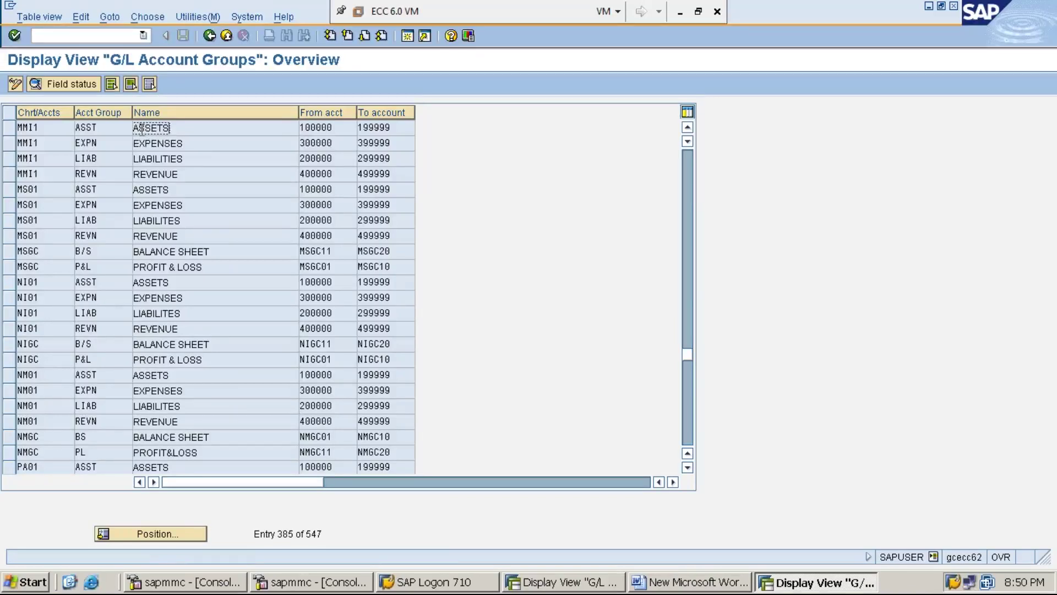
click(307, 127)
click(179, 129)
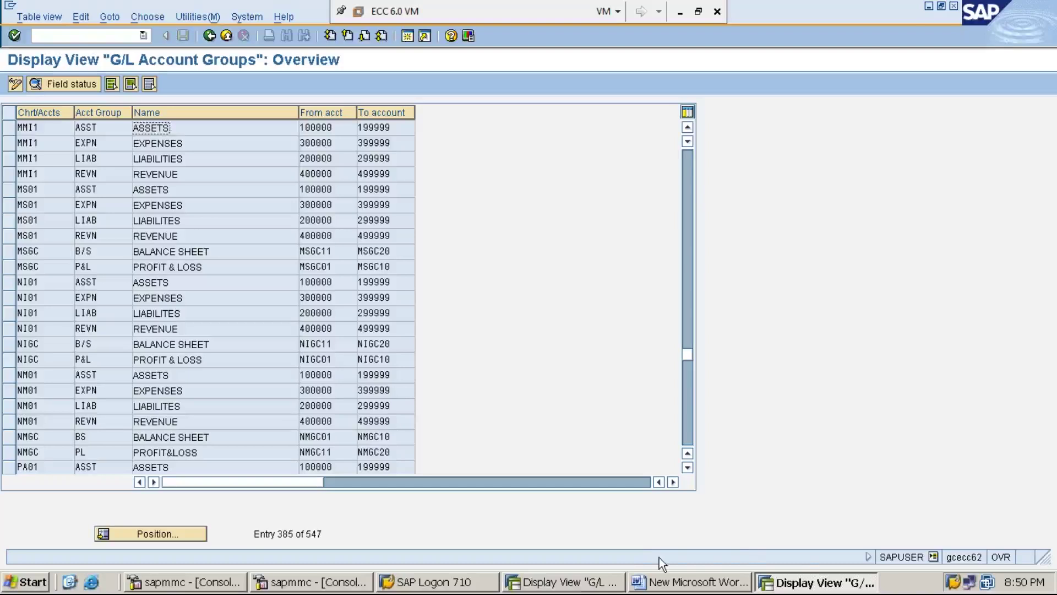
click(575, 585)
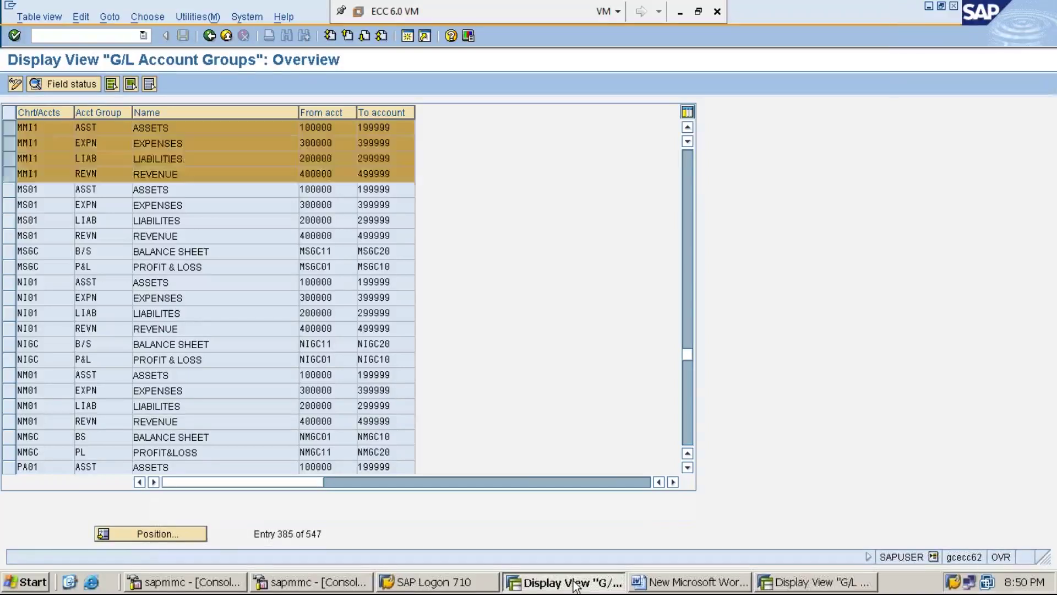
click(810, 584)
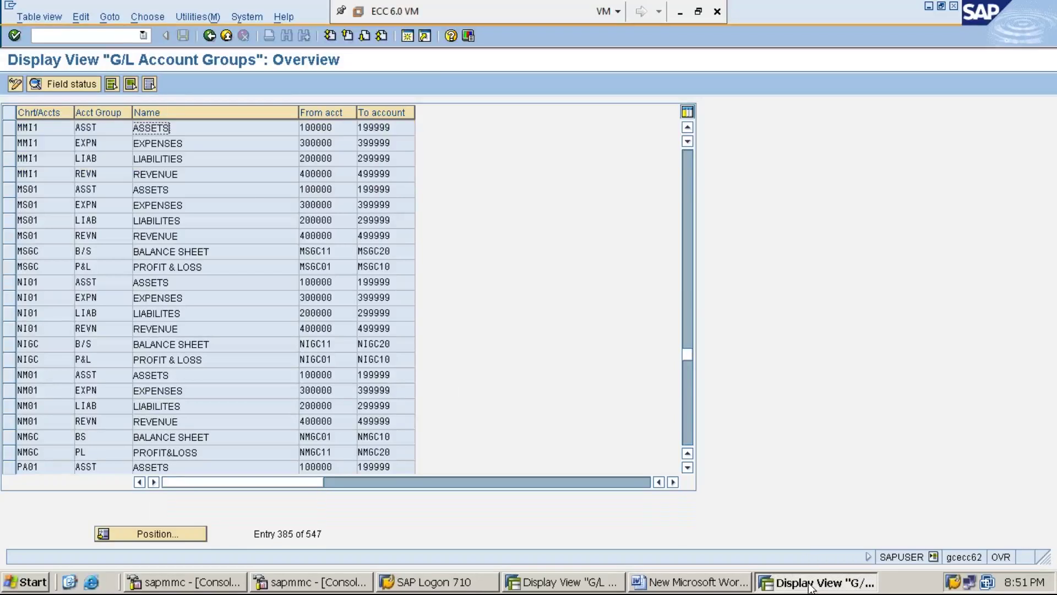
- Leave the account groups view and start creating G/L account 100001 for company code MMI1 in FS00
click(116, 35)
text(/n)
key(Return)
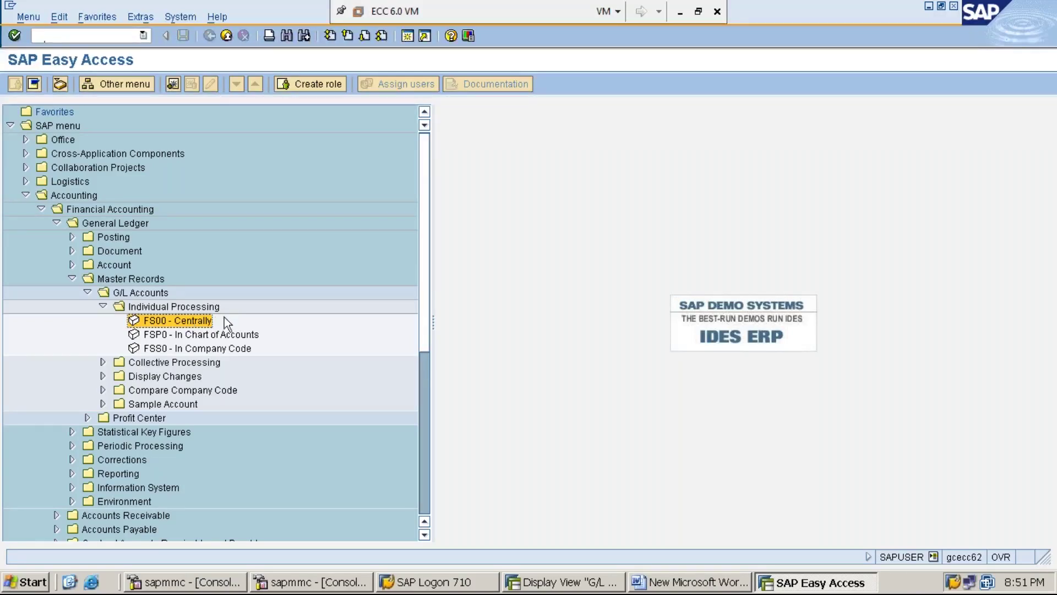
double_click(193, 319)
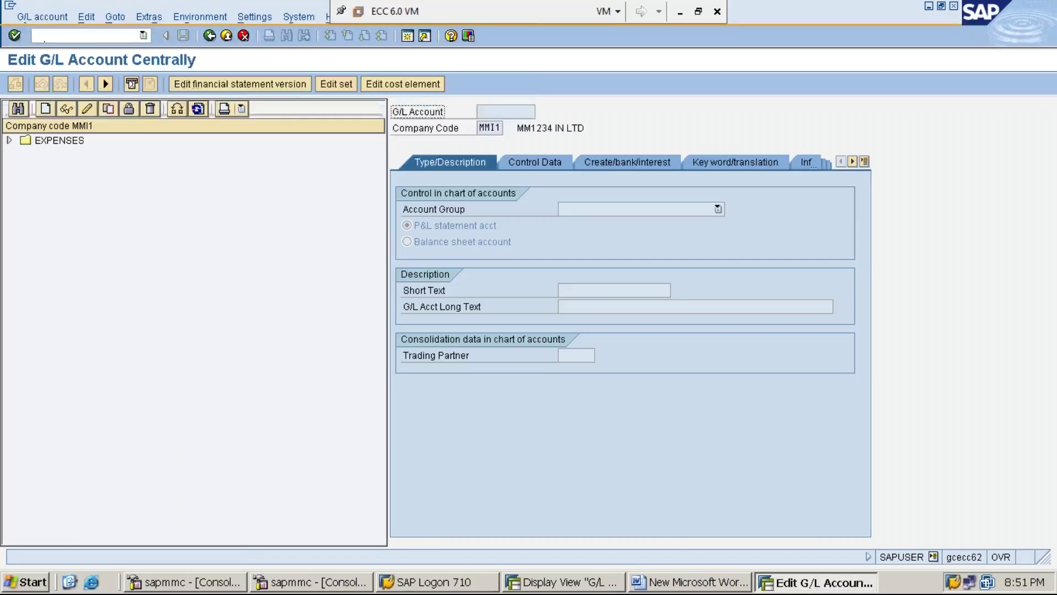
click(49, 111)
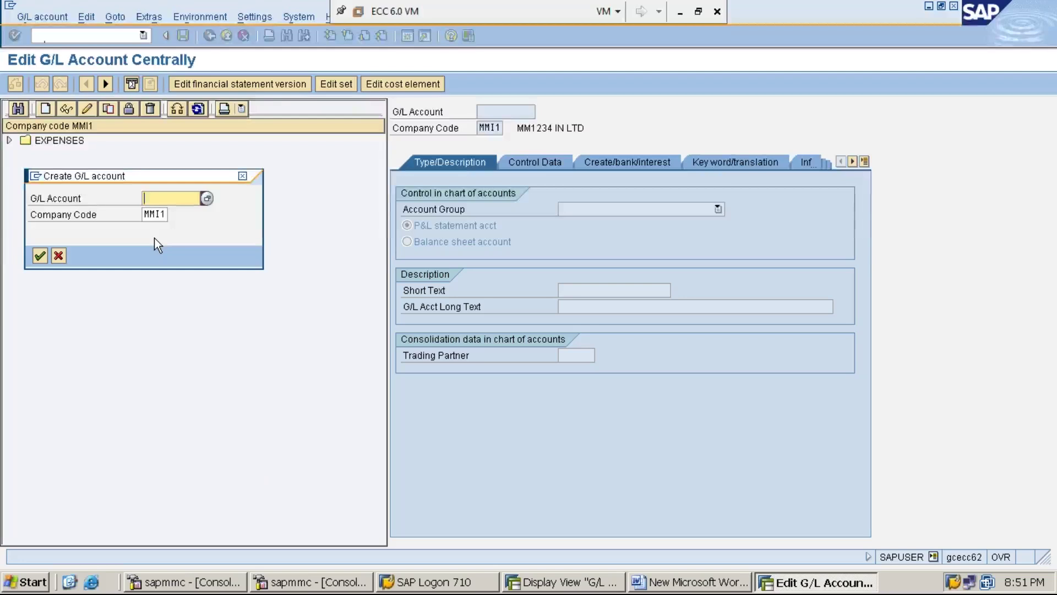
text(100001)
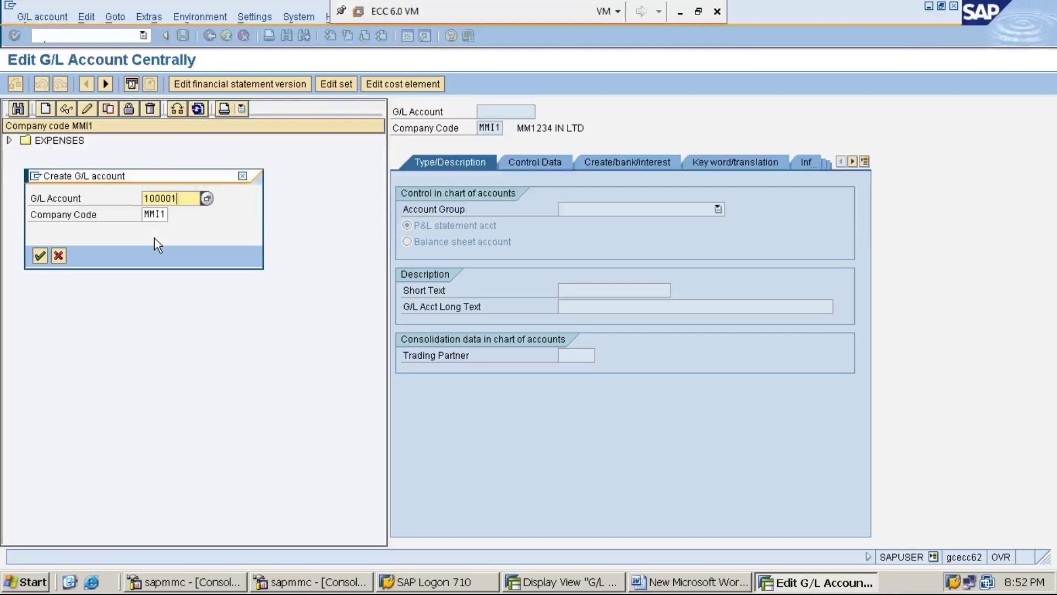
key(Tab)
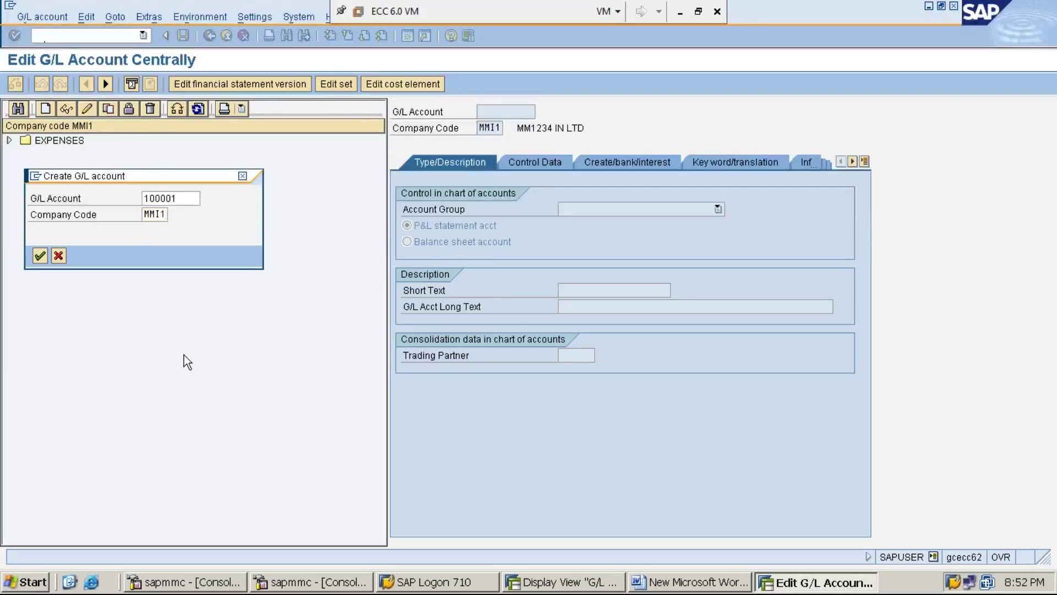
key(Return)
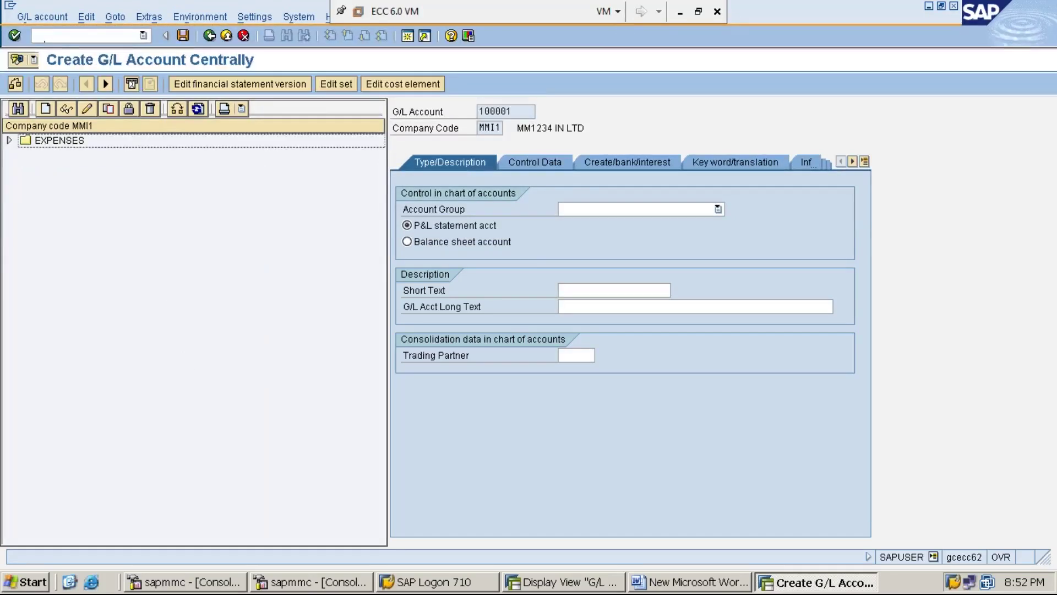
- Make the account a balance sheet account in group ASSETS, with short text "CASH A/C" and long text "CASH ACCOUNT"
click(719, 209)
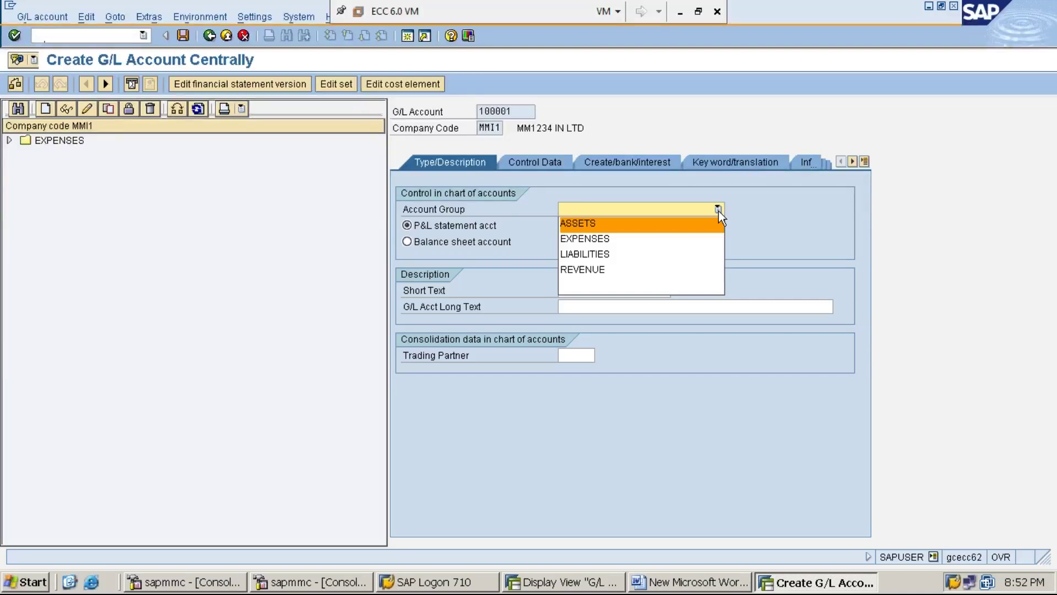
click(691, 223)
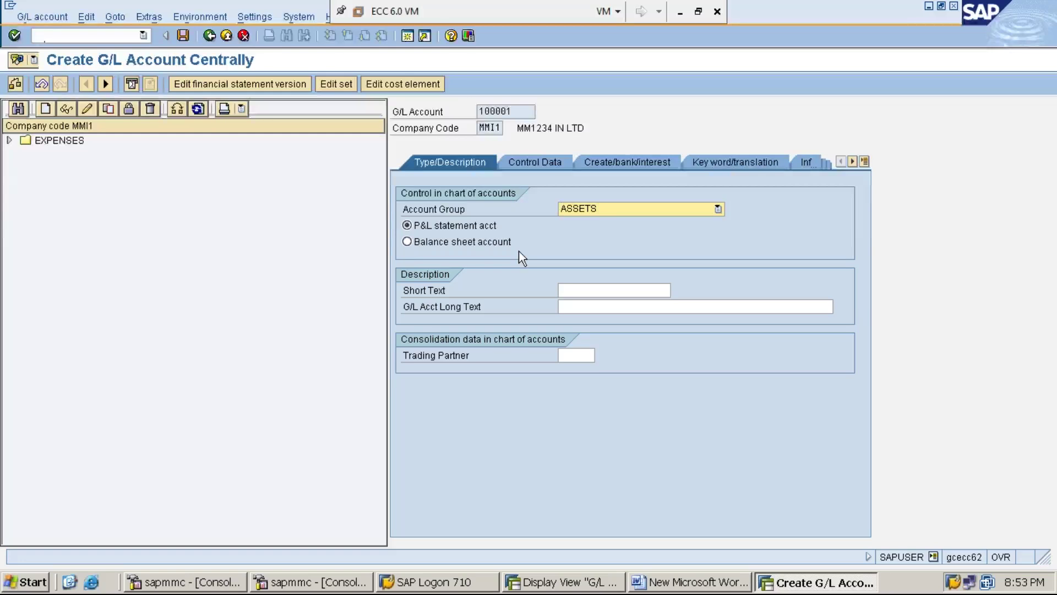
click(407, 242)
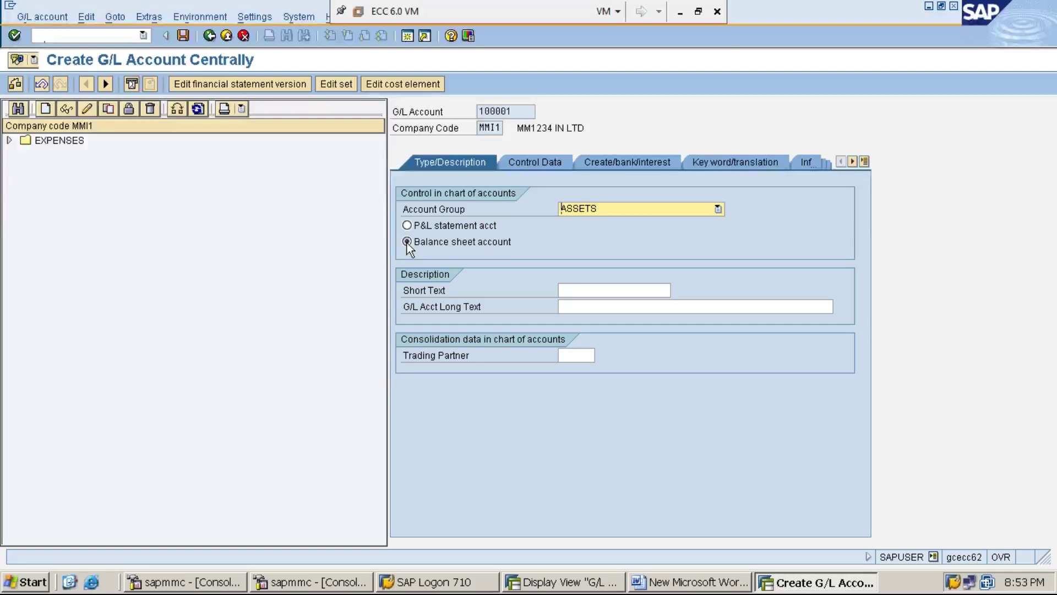
click(574, 289)
text(CASH A/C)
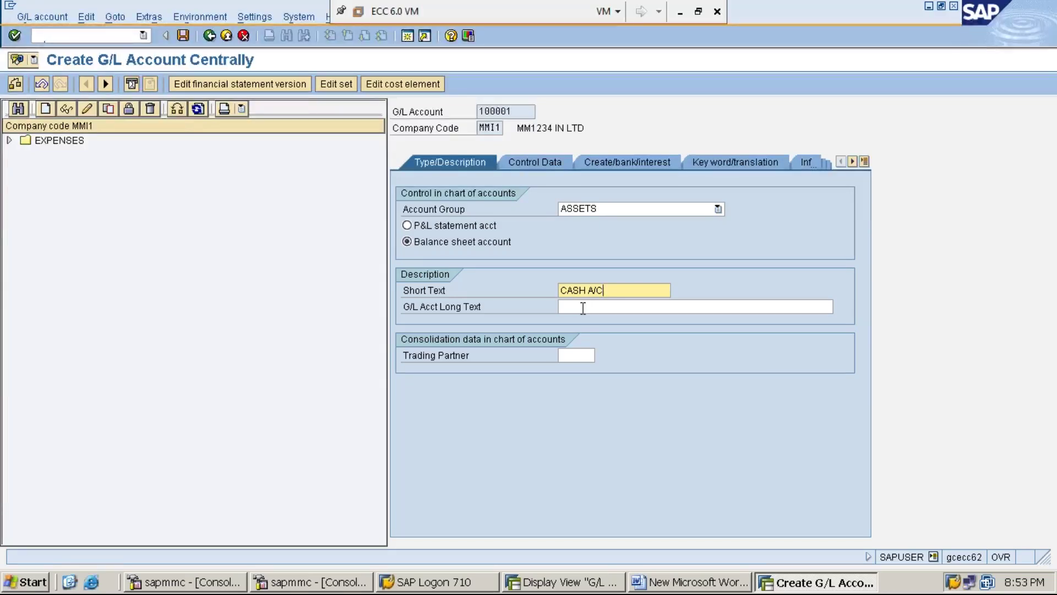
click(583, 308)
text(CASH ACCOUNT)
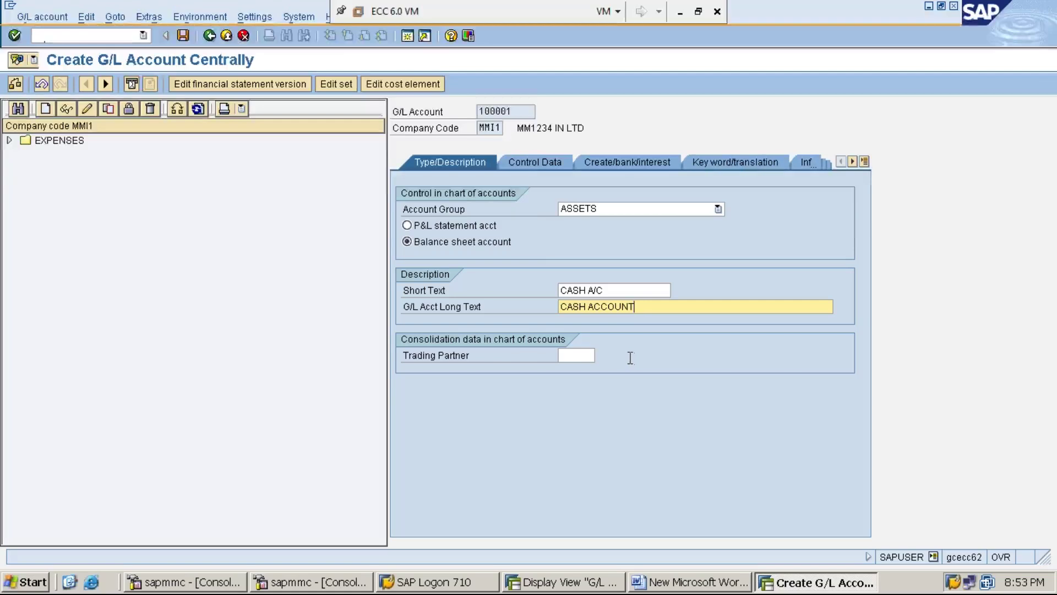
- In the control data, enable Only balances in local crcy and Line item display, and set the sort key to 001 (Posting date)
click(534, 166)
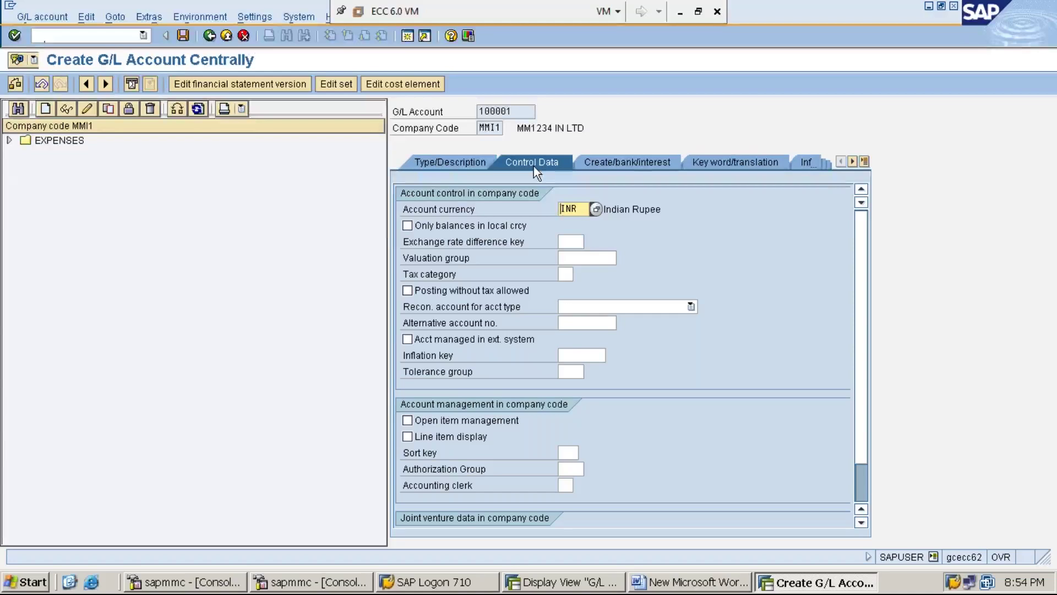
click(407, 227)
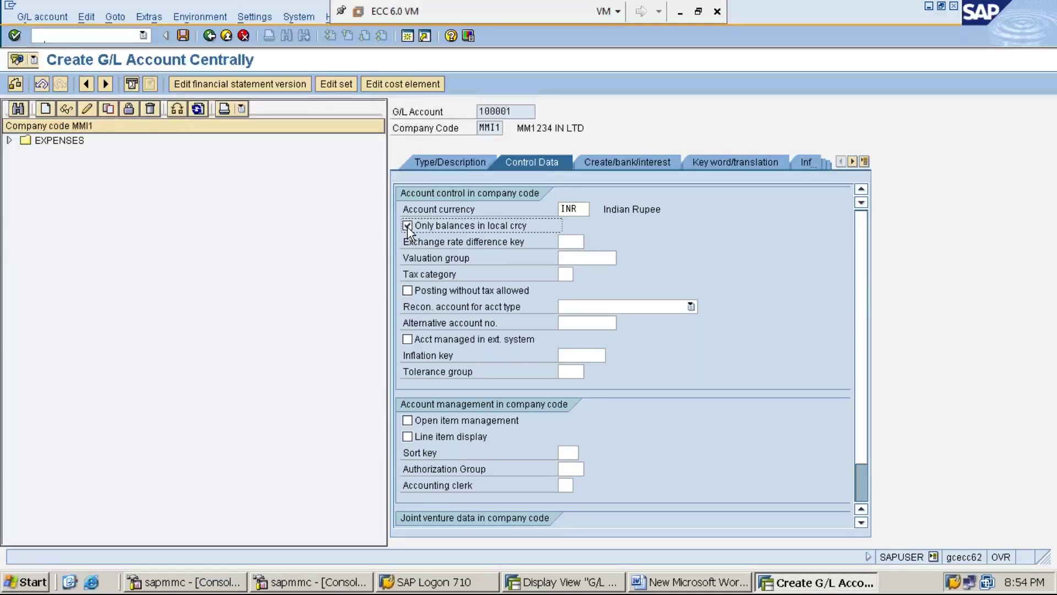
click(407, 226)
click(406, 436)
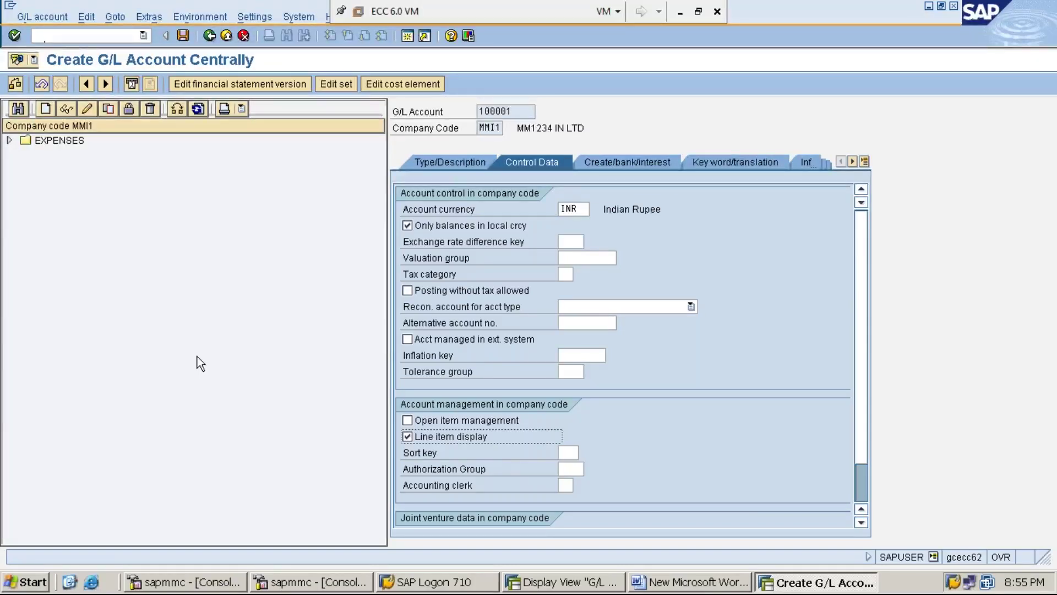
click(571, 451)
text(001)
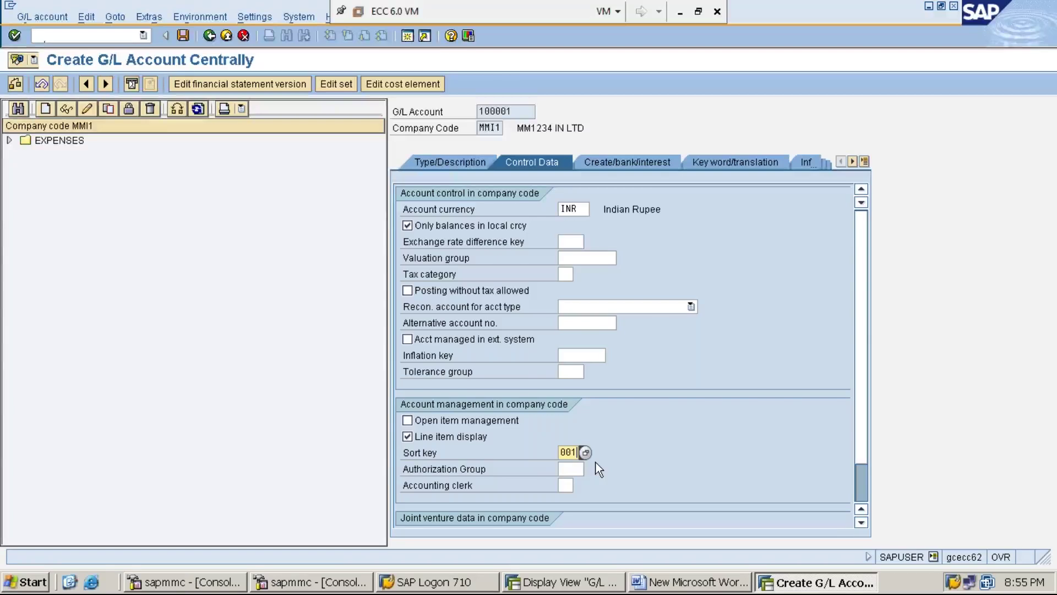
click(586, 452)
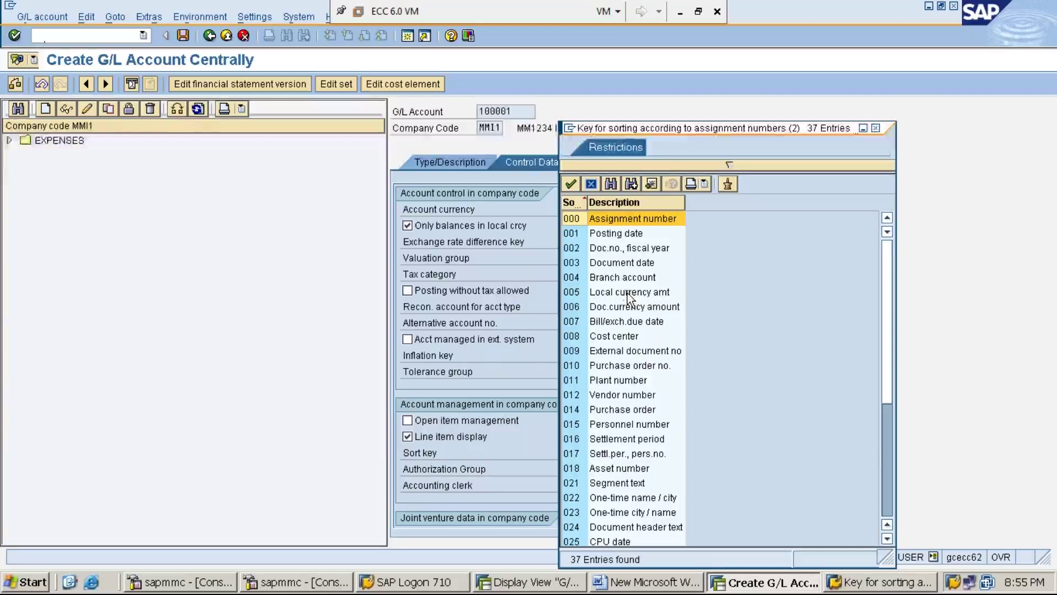
double_click(627, 234)
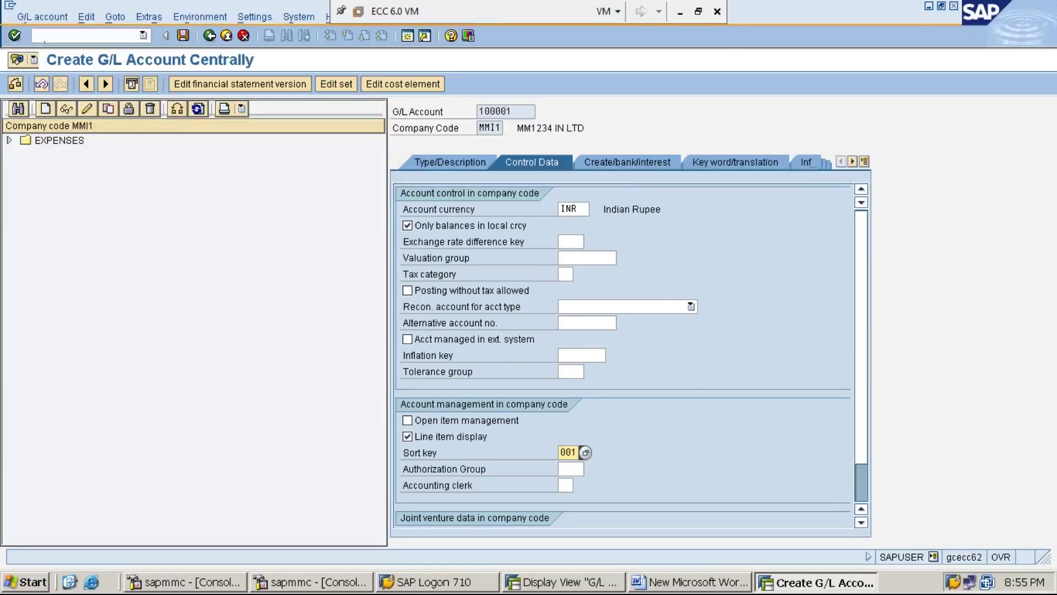
- Set the cash account's field status group to G001 and mark it as relevant to cash flow
click(634, 161)
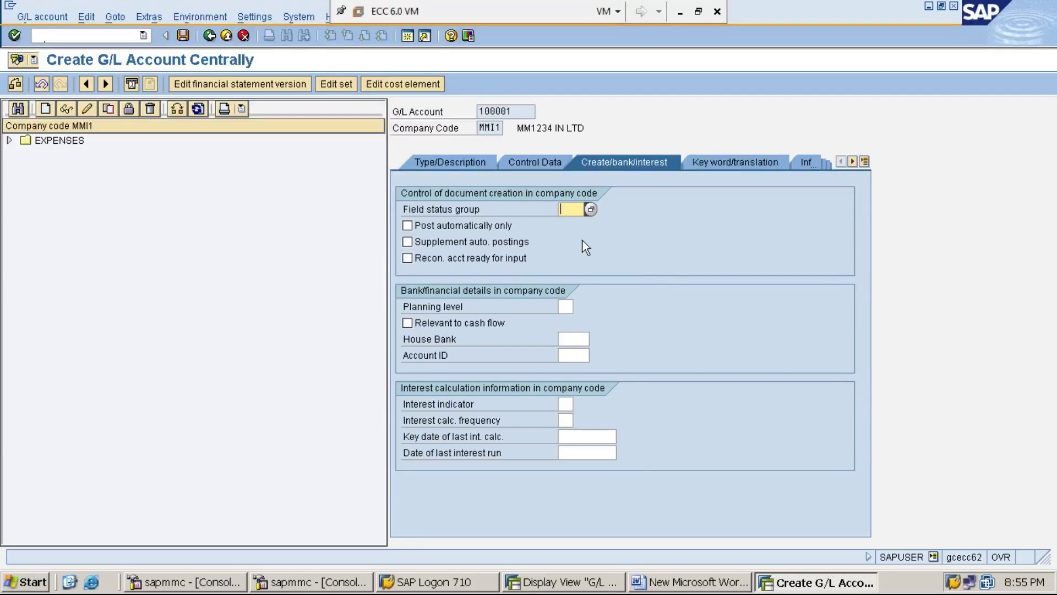
text(001)
click(407, 324)
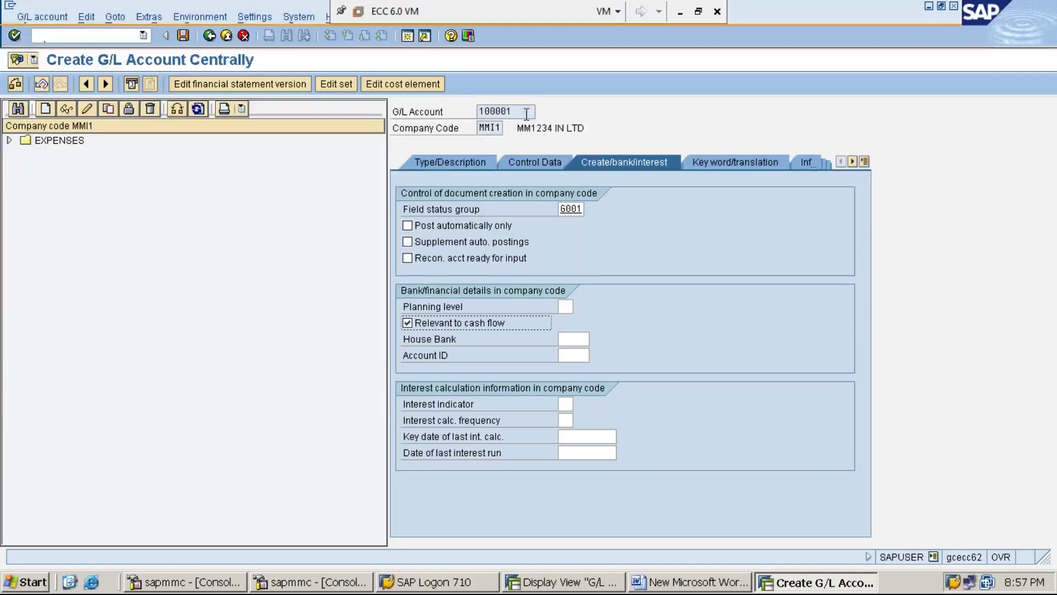
drag(520, 111, 479, 112)
click(479, 112)
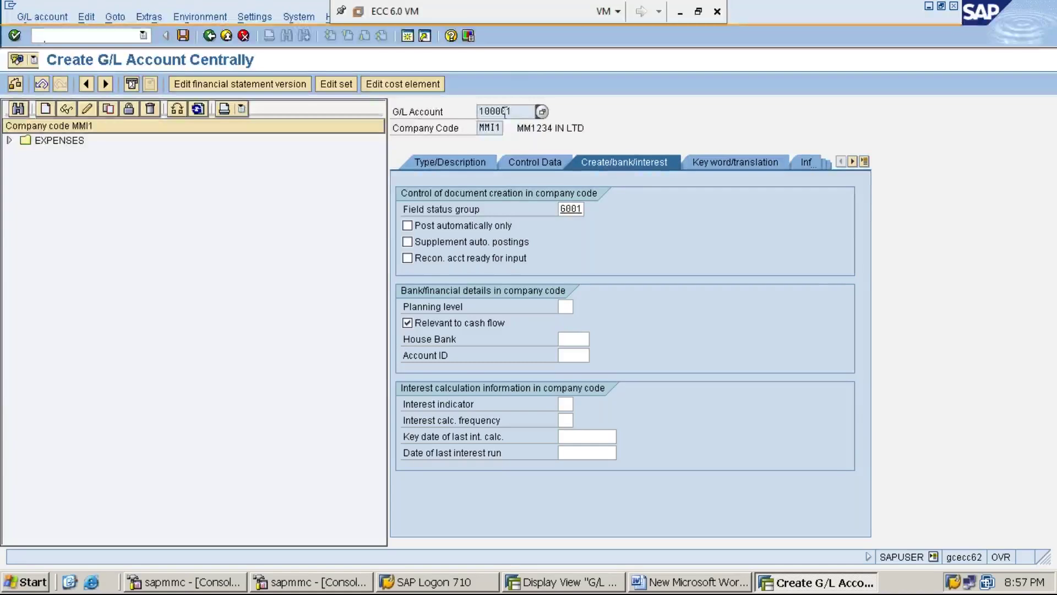
click(521, 112)
drag(522, 112, 479, 112)
click(479, 112)
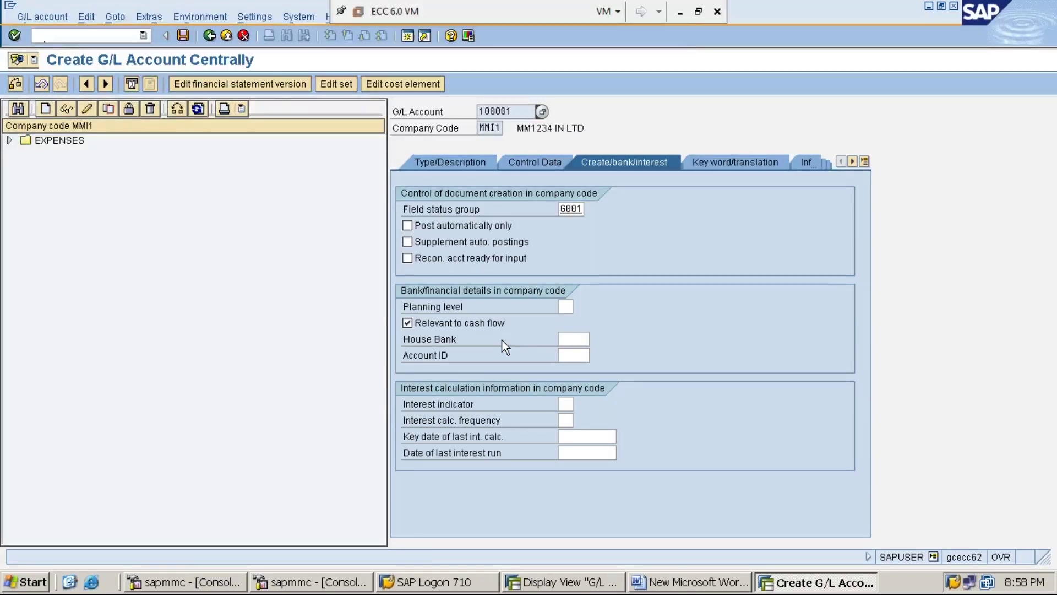
click(681, 13)
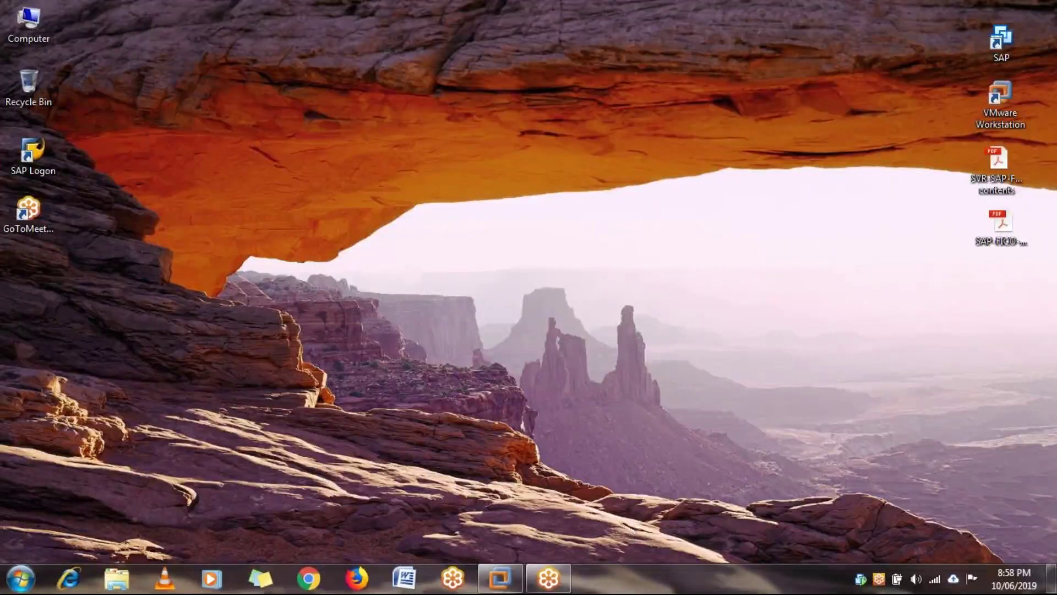
click(500, 577)
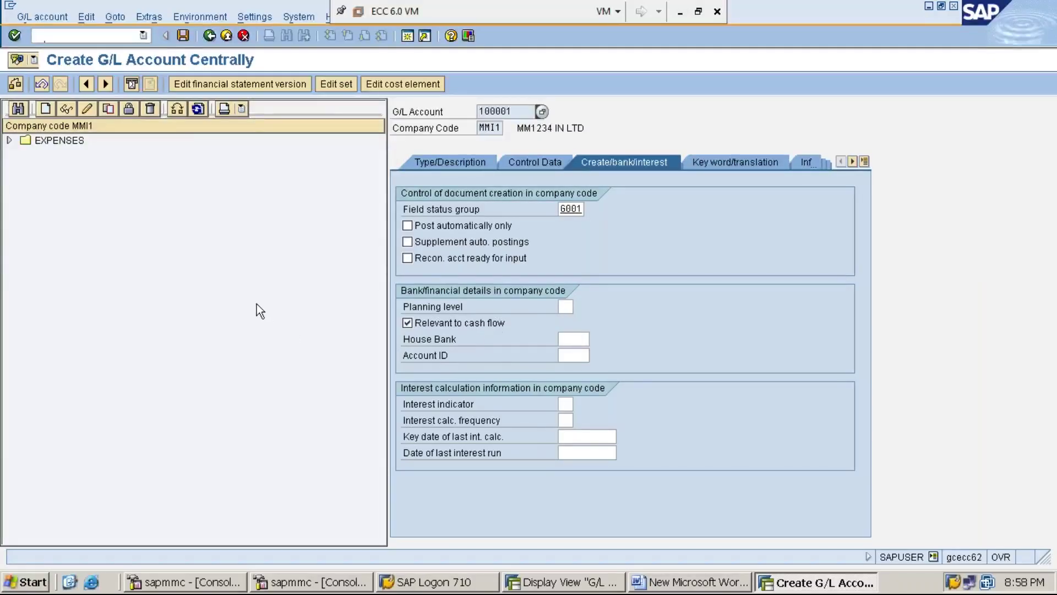
- Save cash account 100001 and expand the EXPENSES group in the account tree to compare it with rent account 300001
click(184, 35)
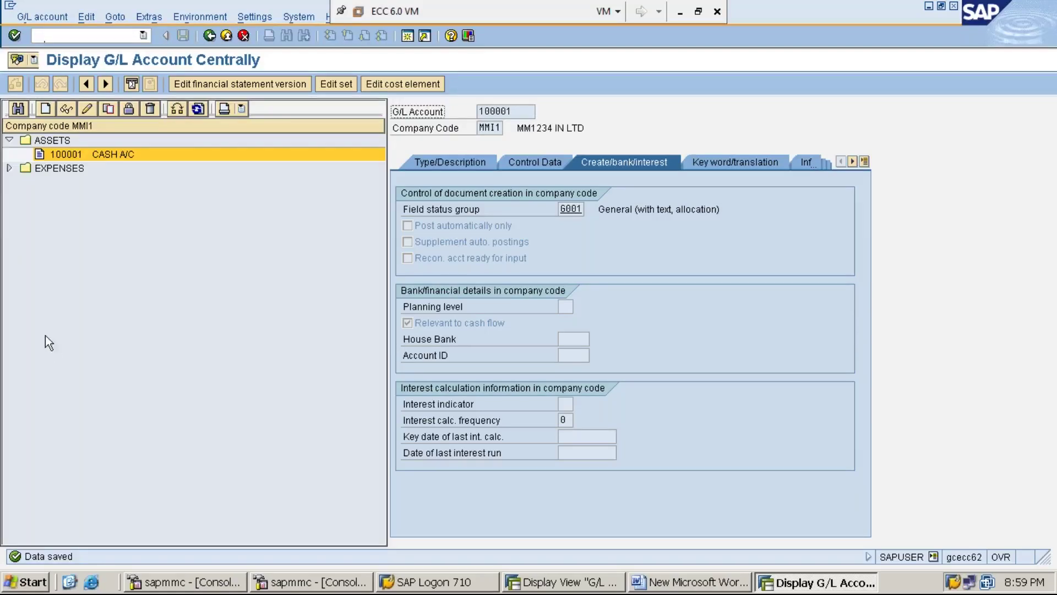
click(10, 168)
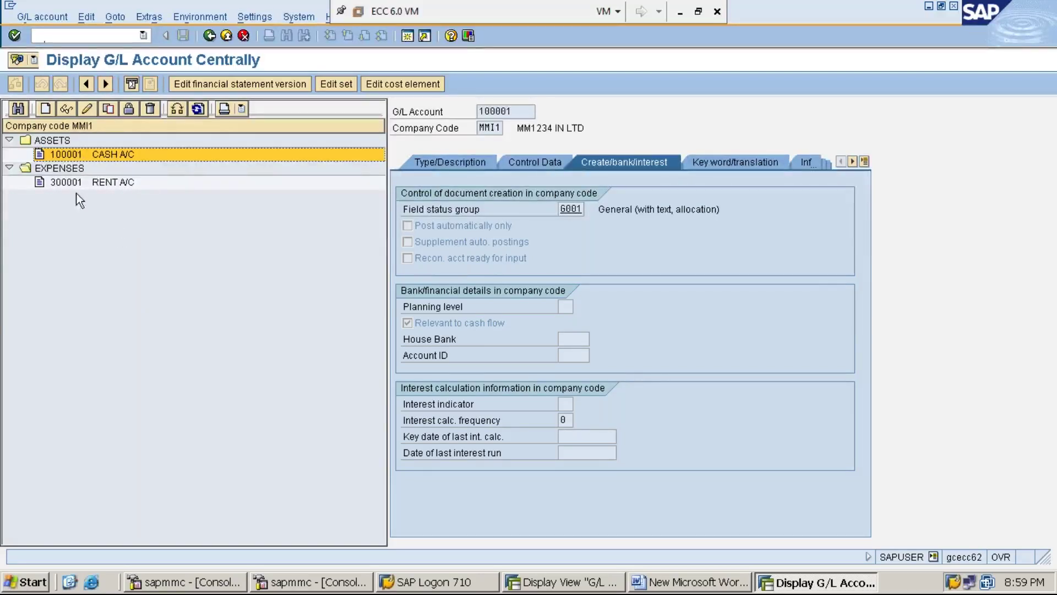
click(113, 184)
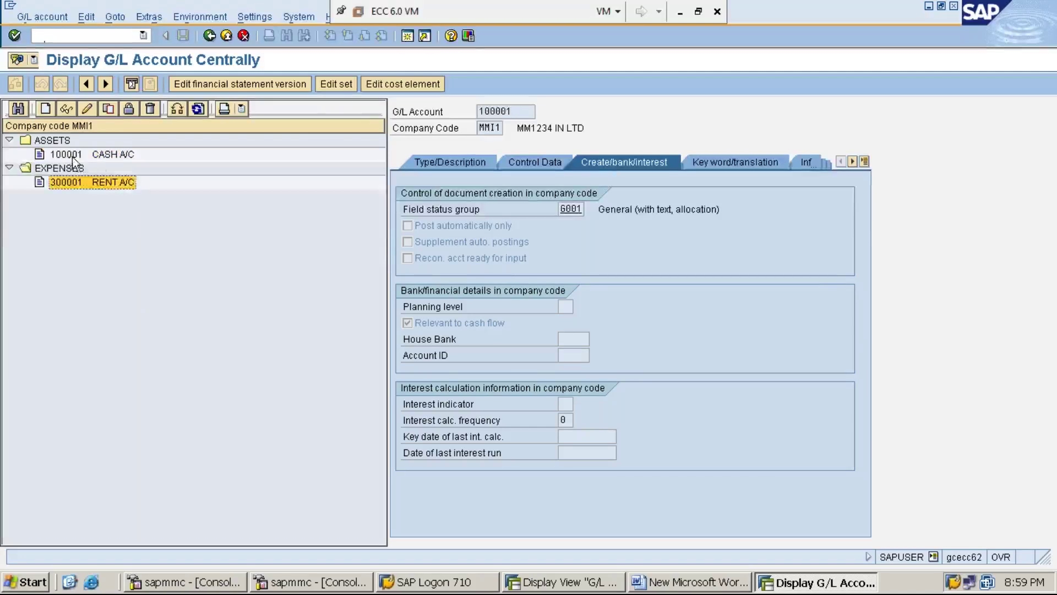
click(104, 156)
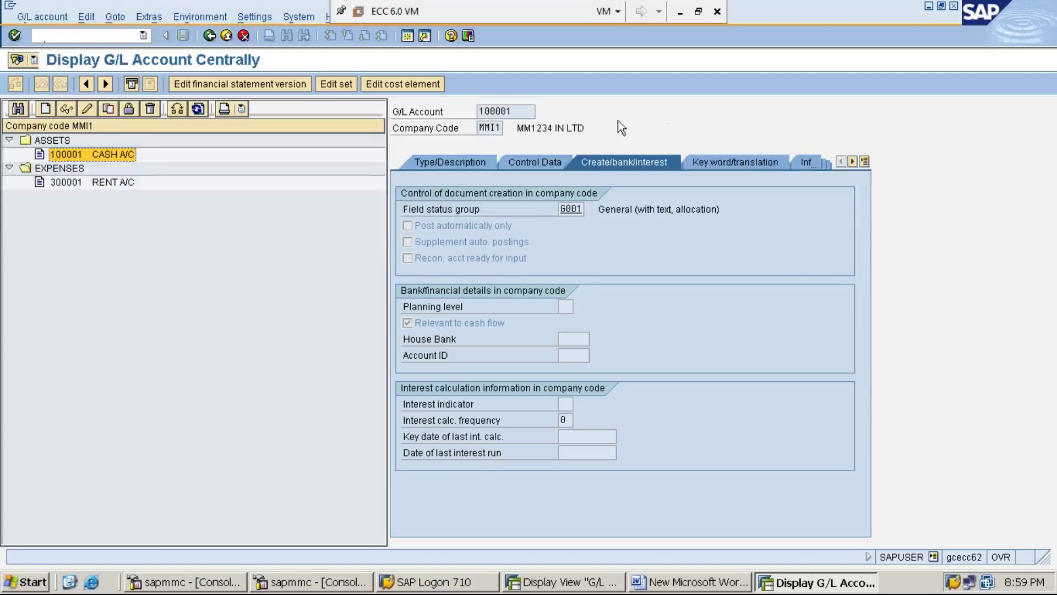
- Review the cash account's field status group, control data and available account groups
click(572, 210)
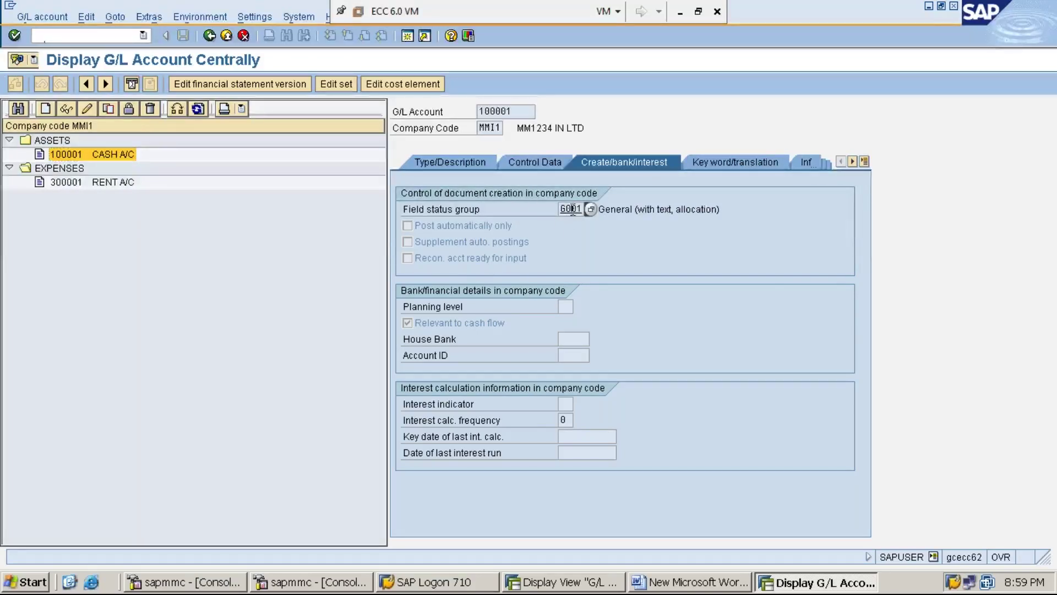
click(534, 163)
click(438, 435)
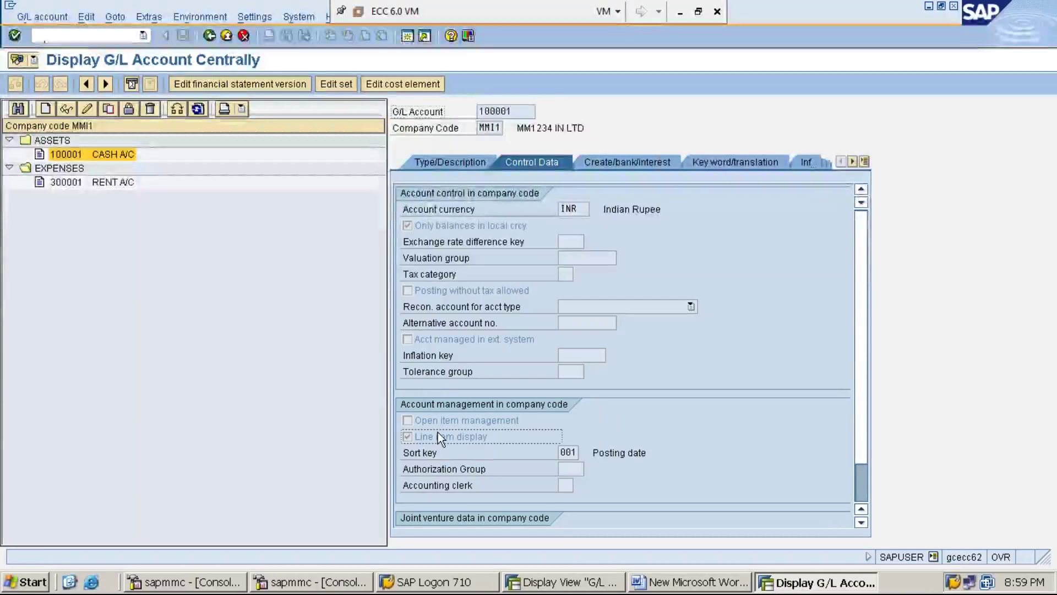
click(452, 158)
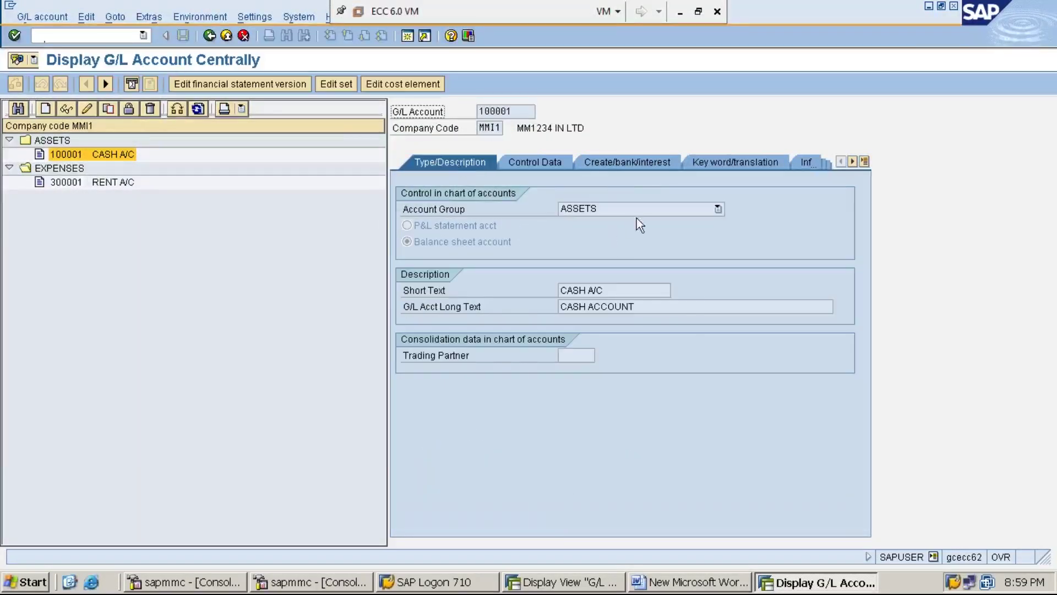
click(714, 212)
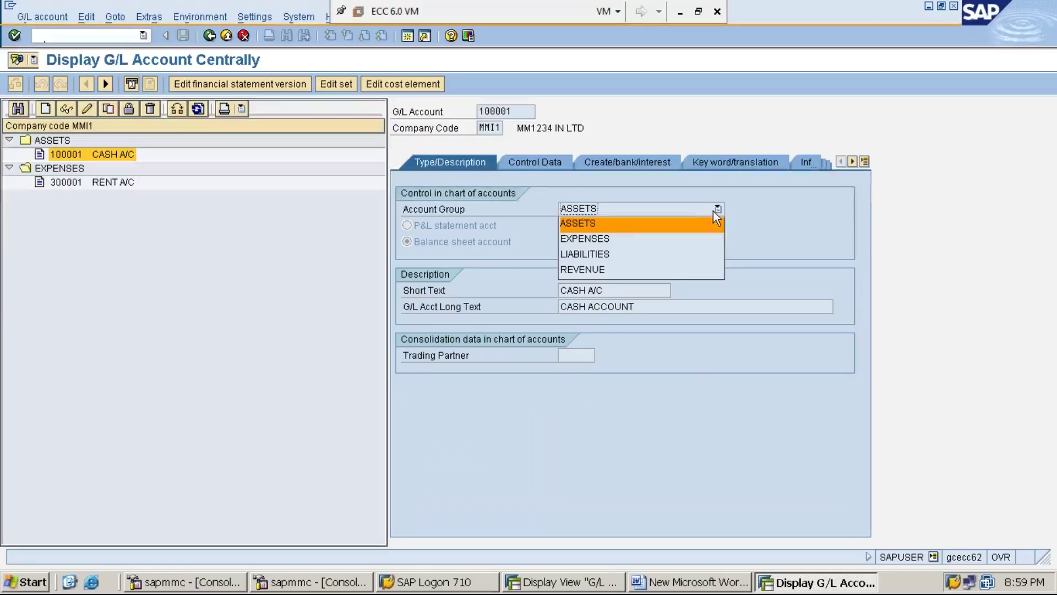
click(620, 224)
- Display rent account 300001 and view its available account groups
double_click(101, 182)
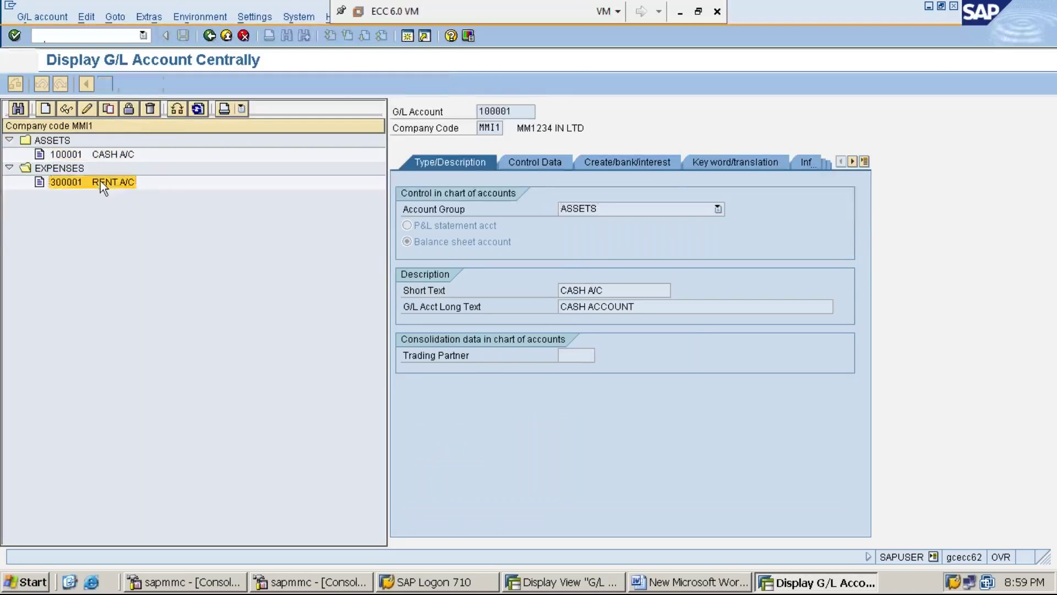
click(673, 210)
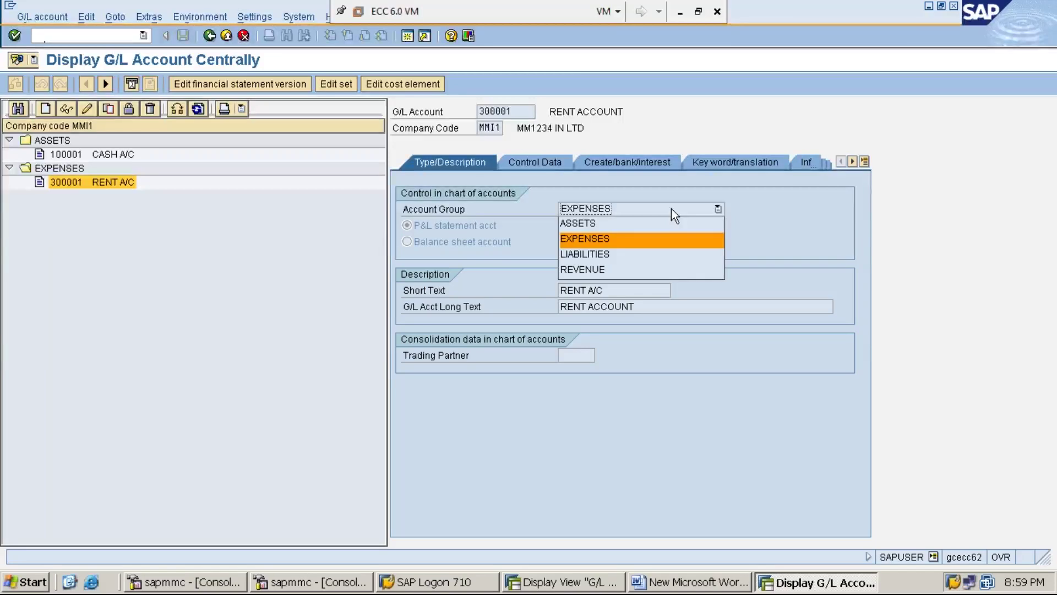
click(194, 254)
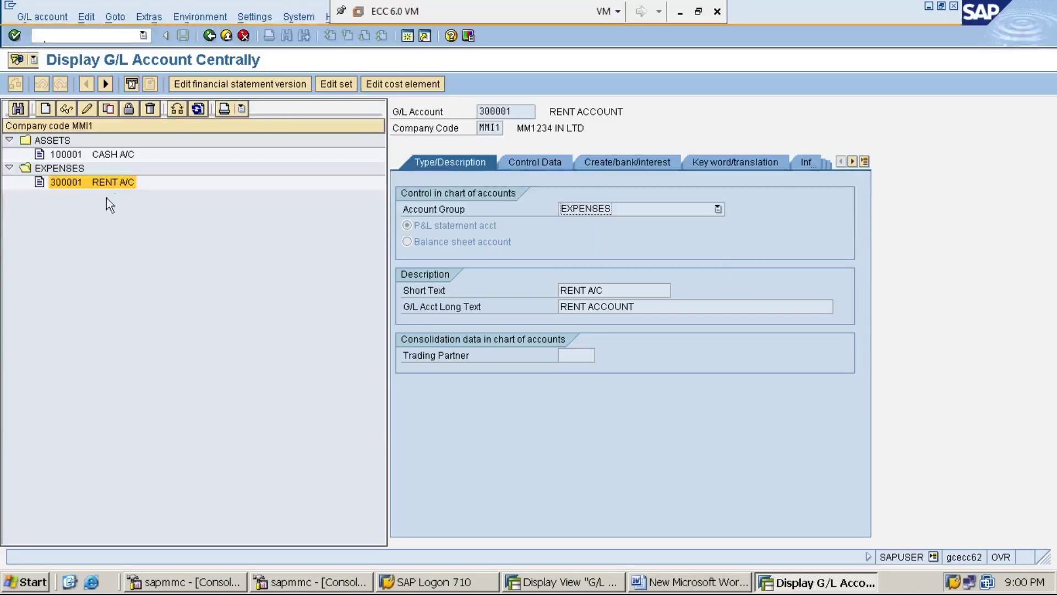
- Open rent account 300001 for changes, try the REVENUE account group, and check the number ranges in the G/L account groups overview
double_click(116, 182)
click(87, 109)
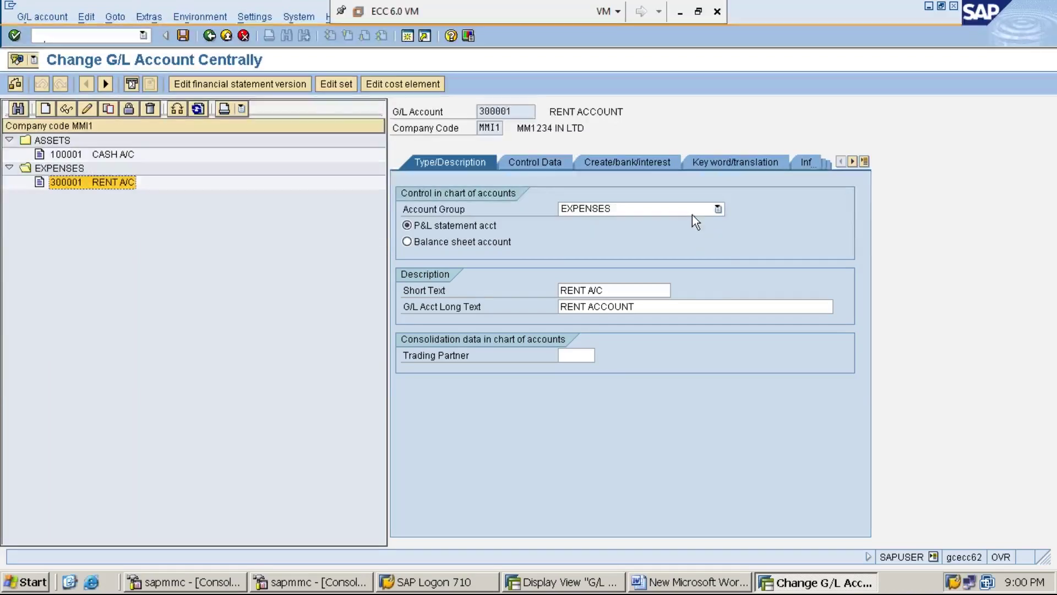
click(718, 209)
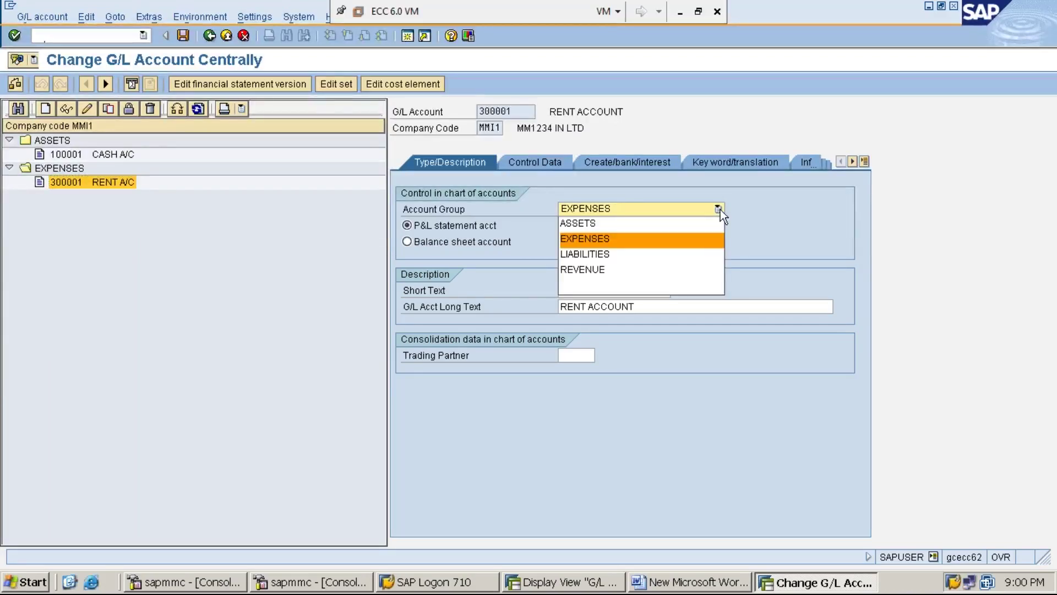
click(693, 273)
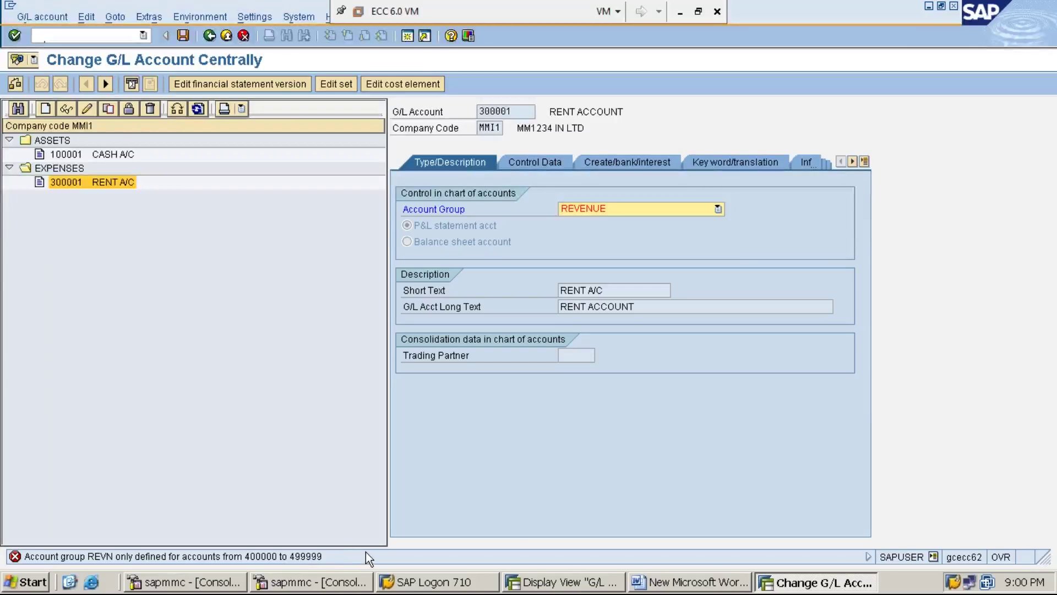
click(579, 584)
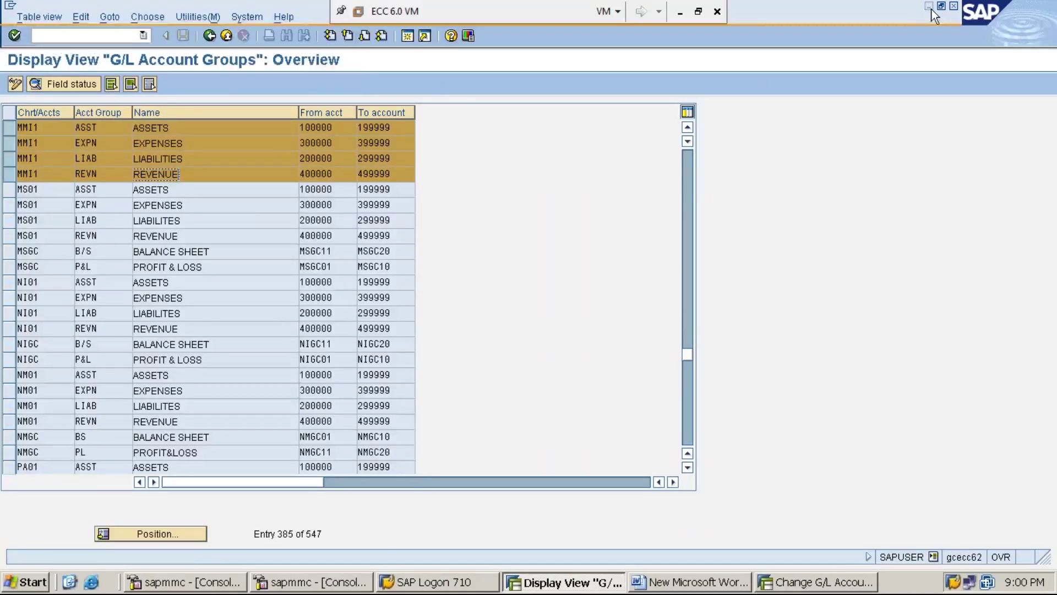
click(930, 7)
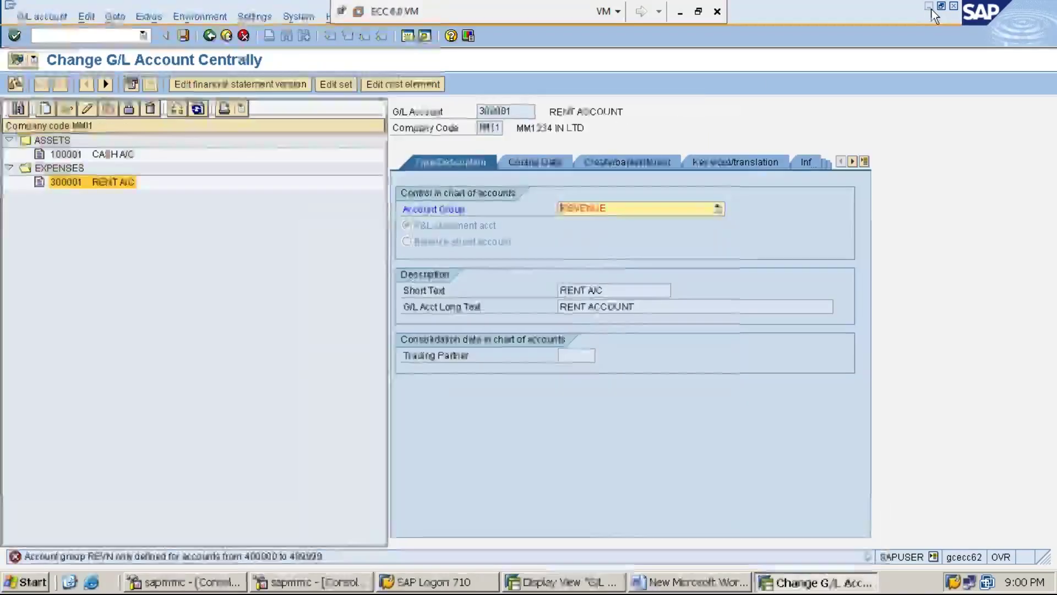
- Try ASSETS and LIABILITIES as the rent account's group, set it back to EXPENSES and save the account
click(720, 211)
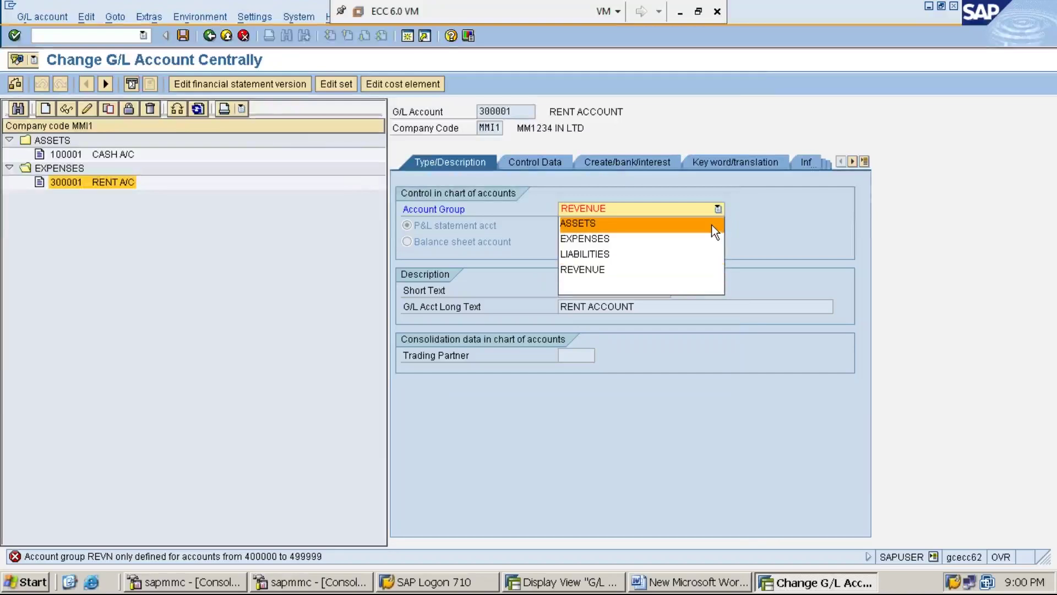
click(711, 227)
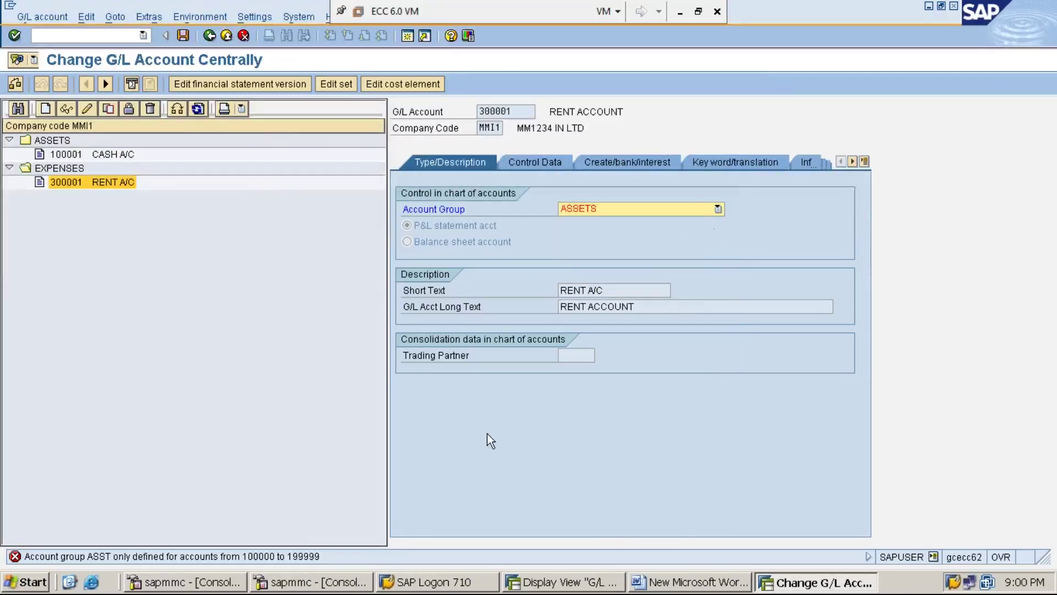
click(720, 211)
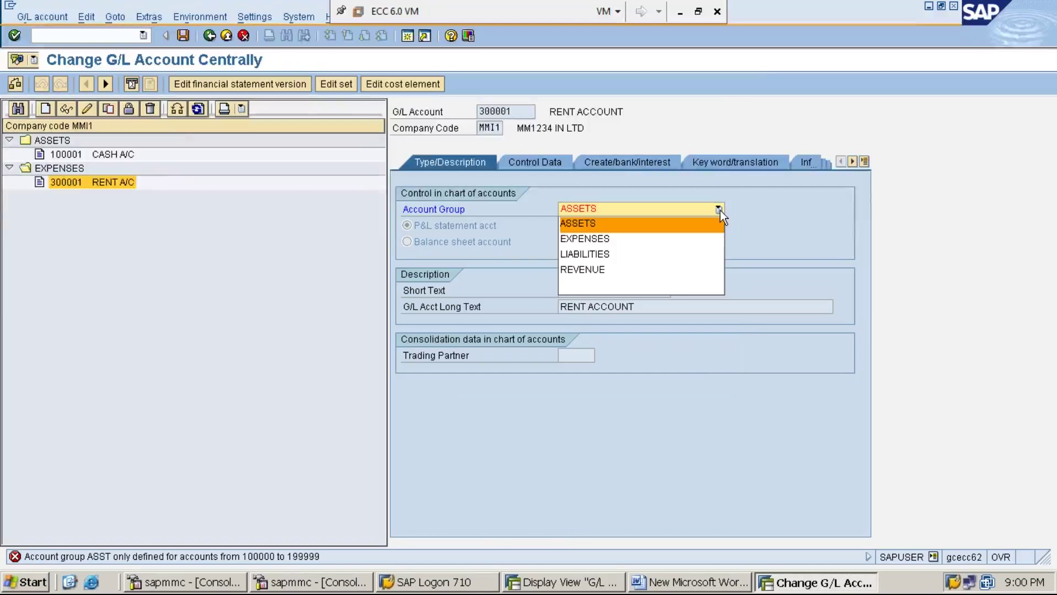
click(692, 254)
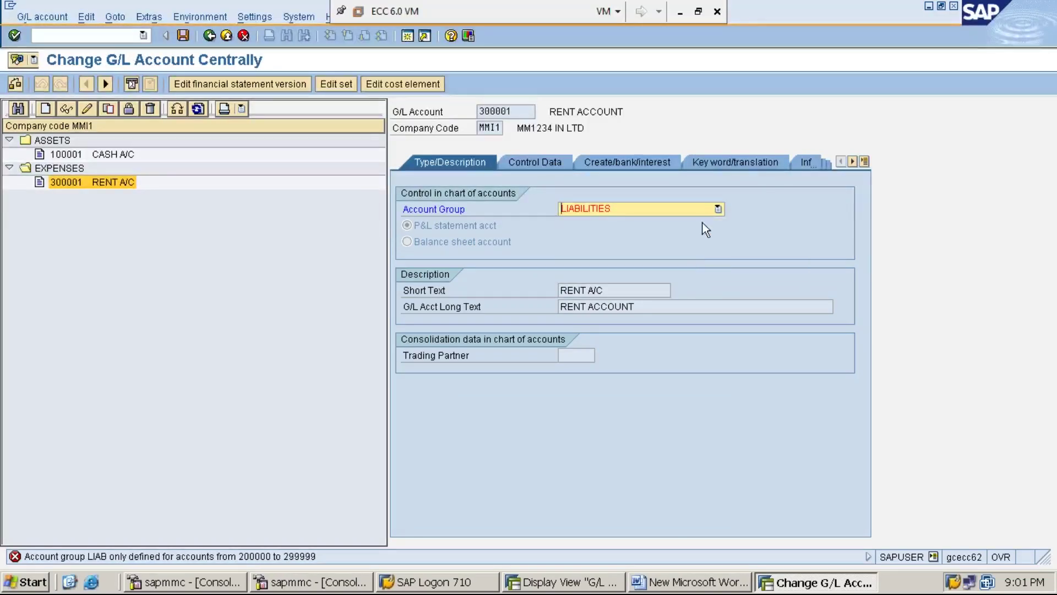
click(717, 208)
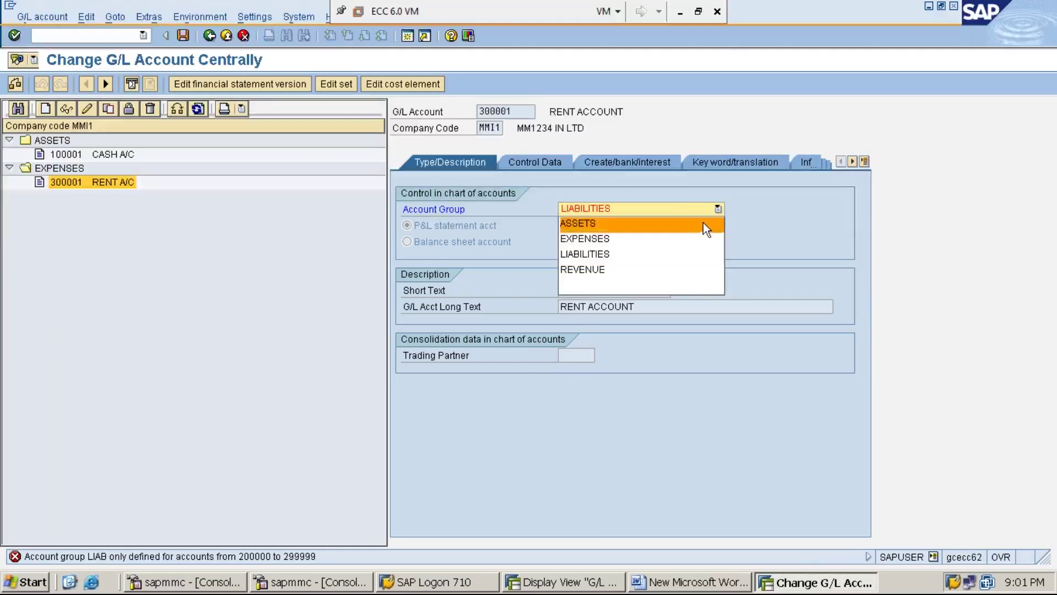
click(701, 244)
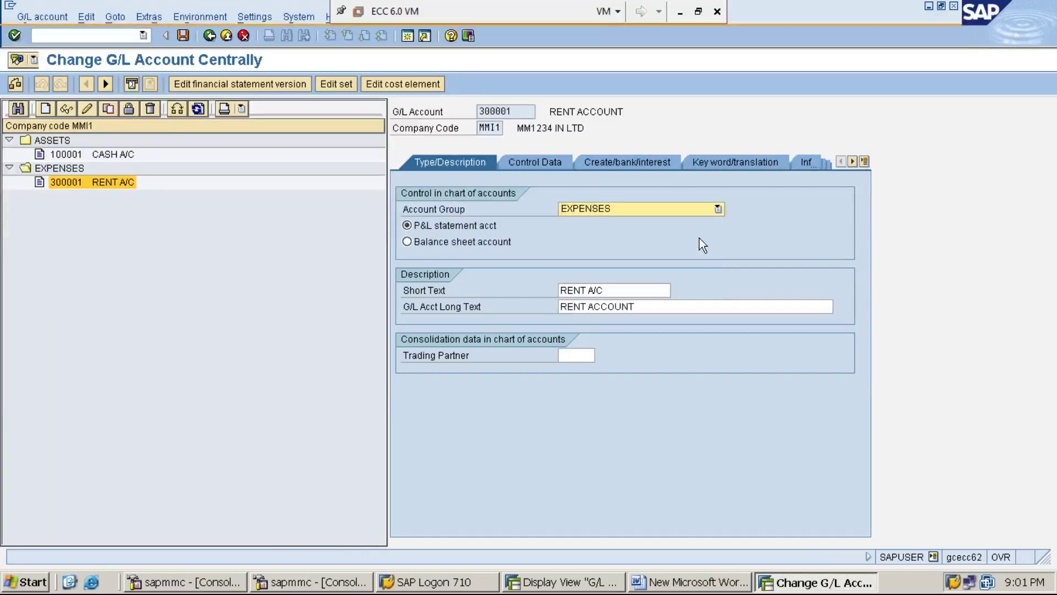
click(182, 35)
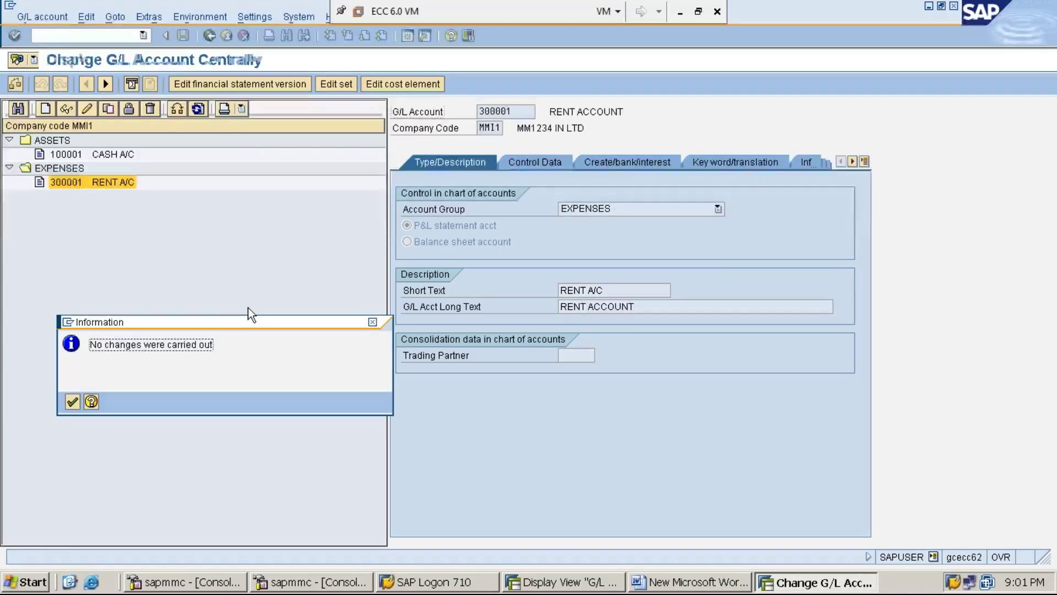
key(Return)
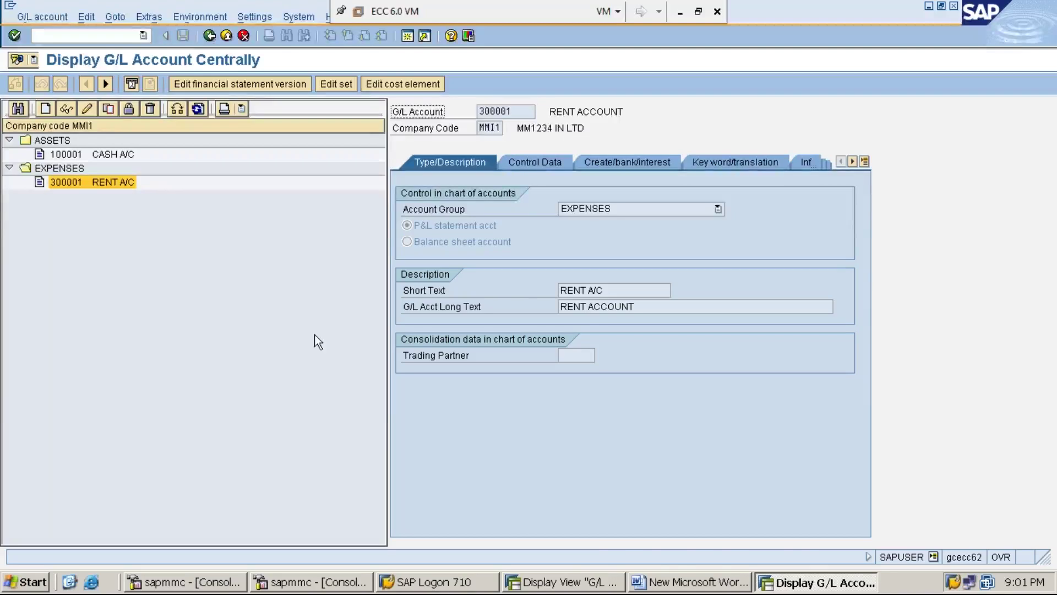
click(576, 583)
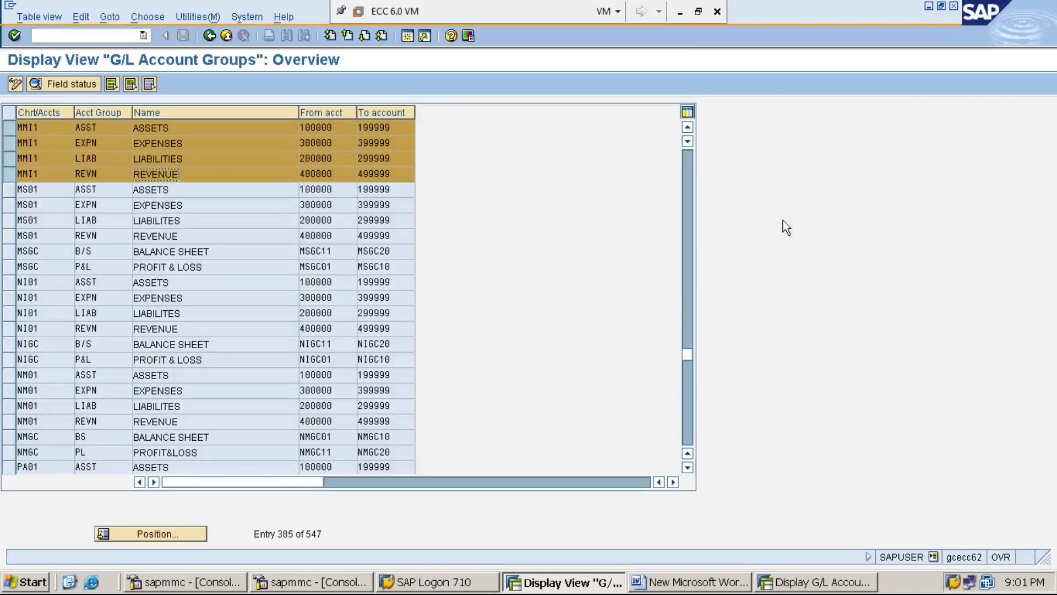
click(680, 17)
mouse_move(523, 575)
click(555, 523)
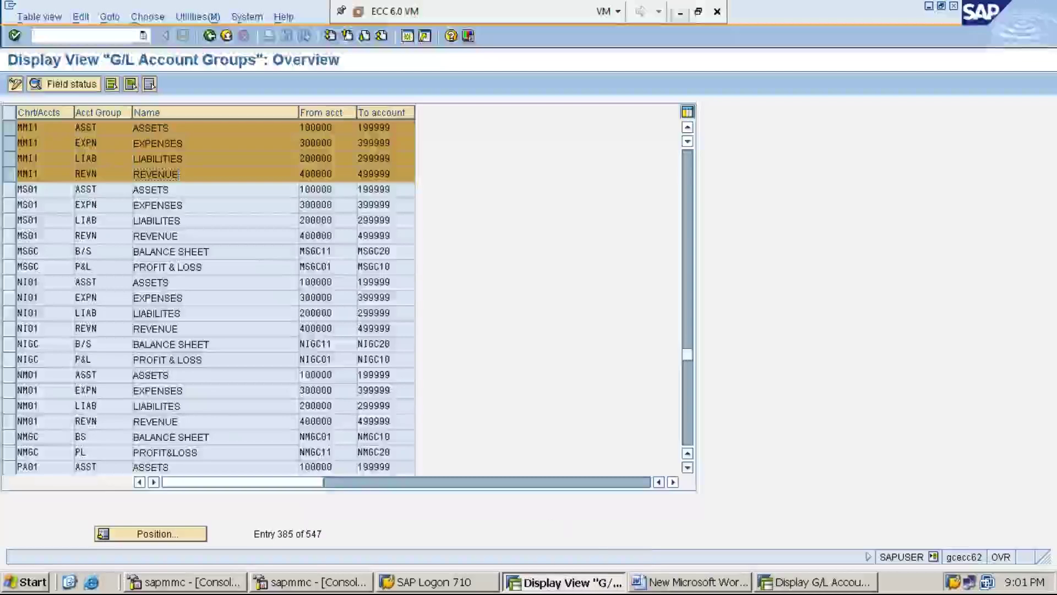
- Switch to the Word document and add the line "STEP:7: POST / PROCESS RENT OF RS.5,000 PAID BY THE ORGANIZATION USING F-02"
click(667, 583)
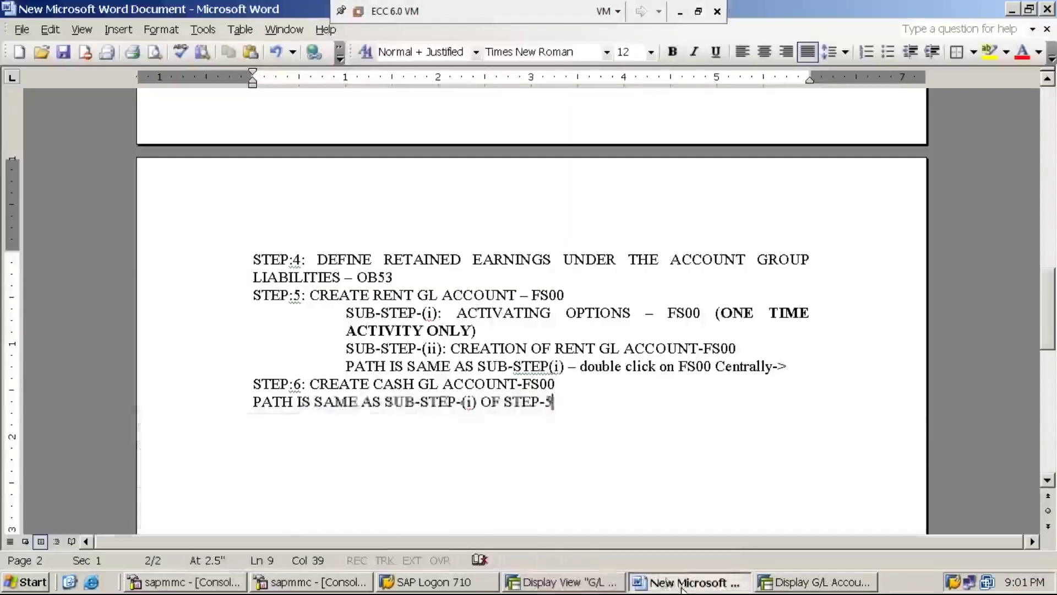
key(Return)
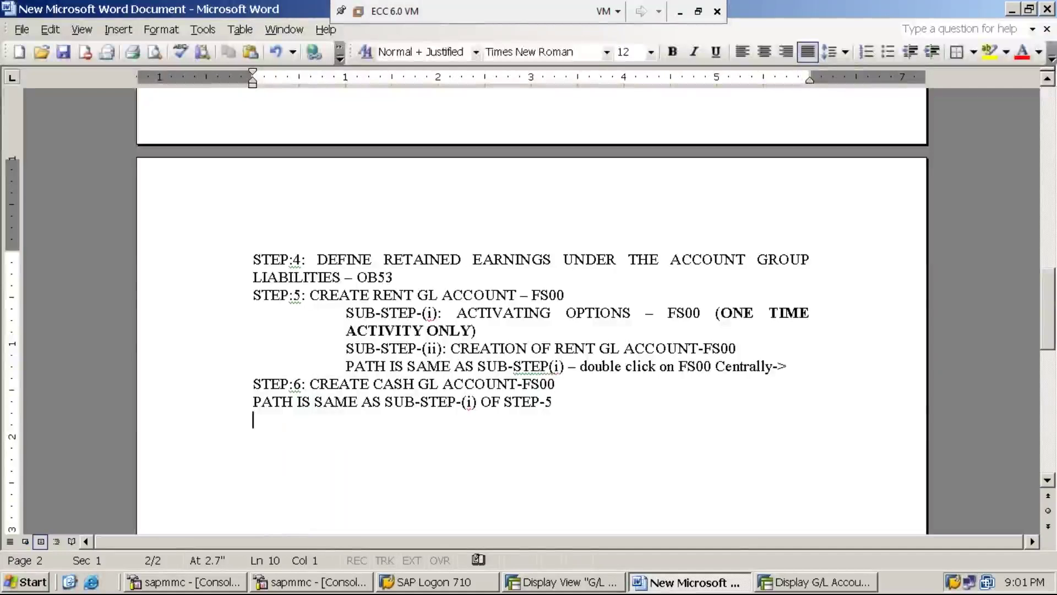
text(STEP)
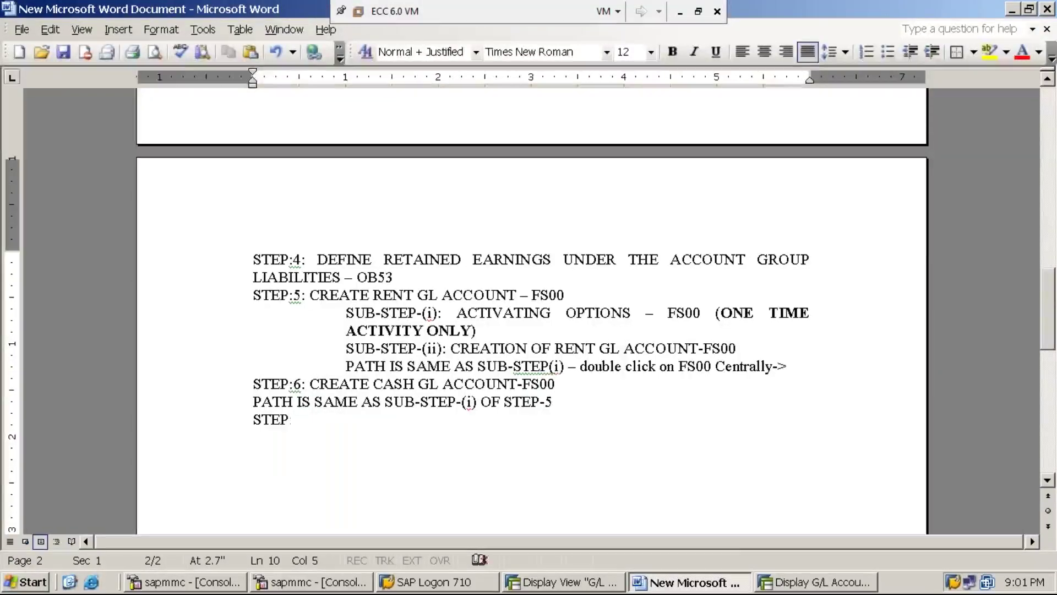
text(:7:)
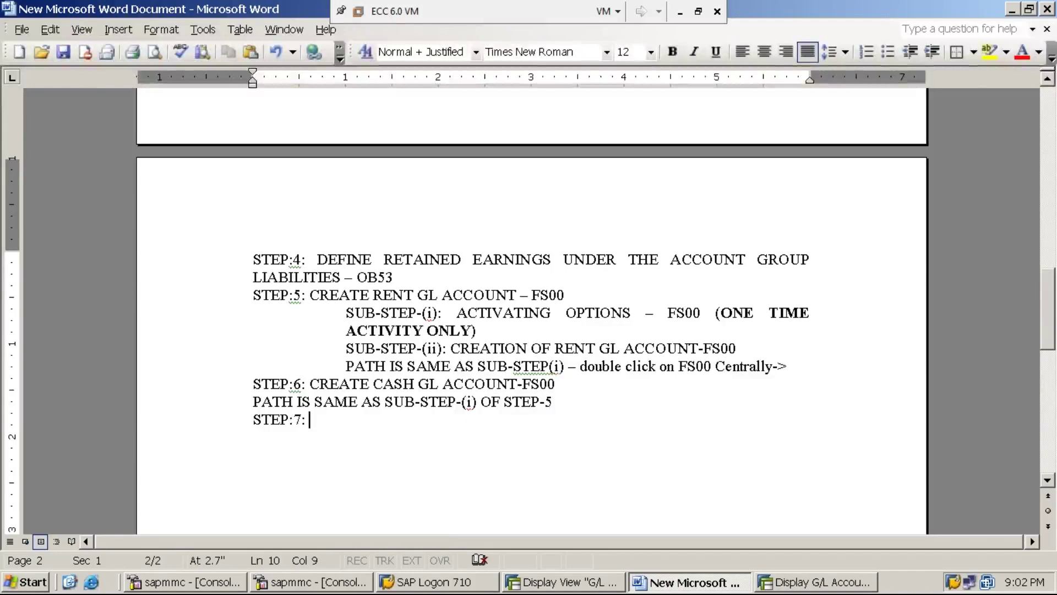
text(POST )
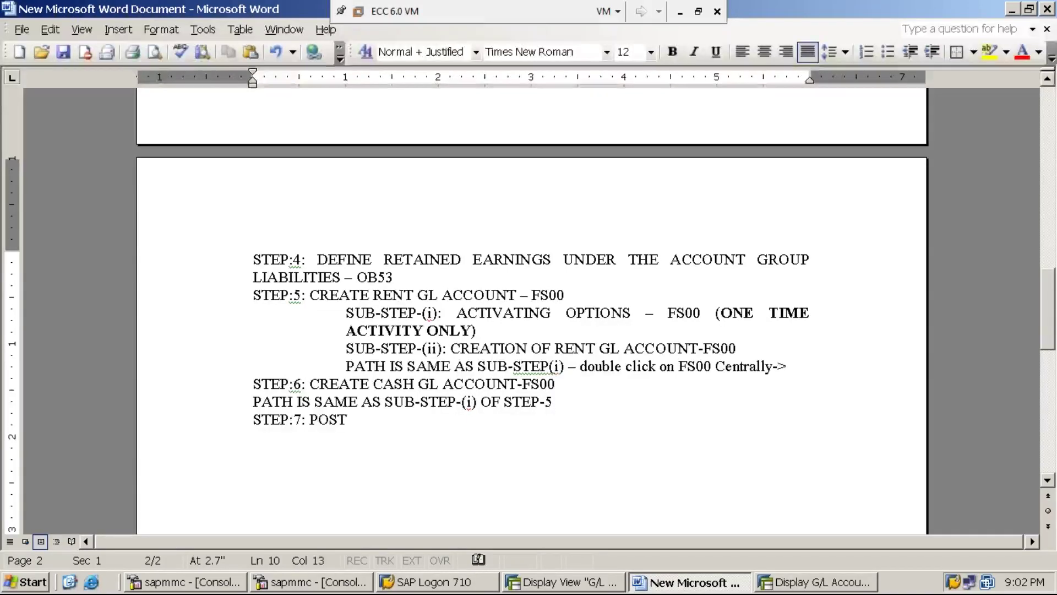
text(/ )
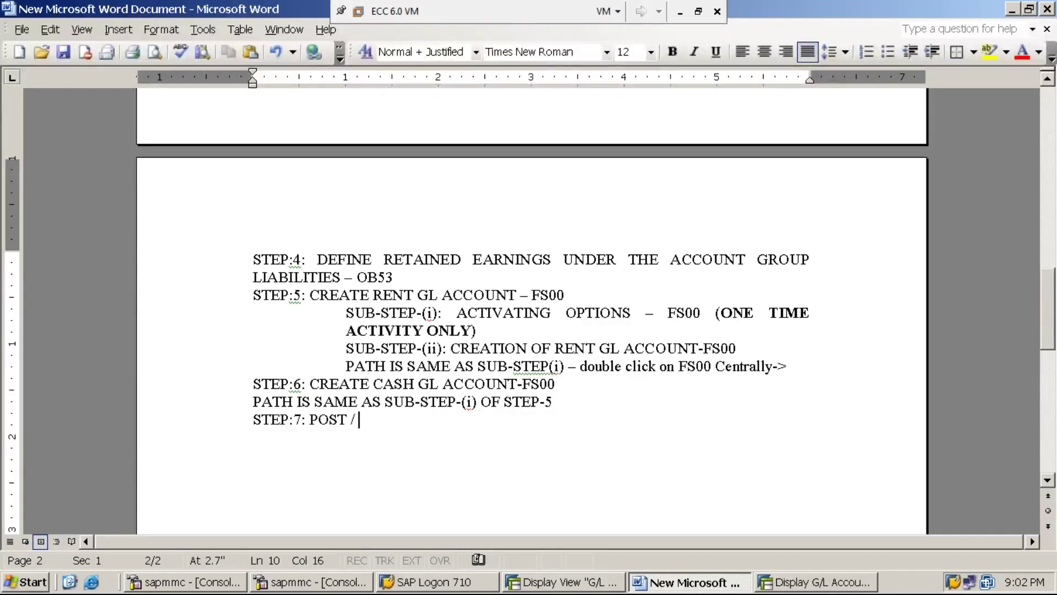
text(PROCESS )
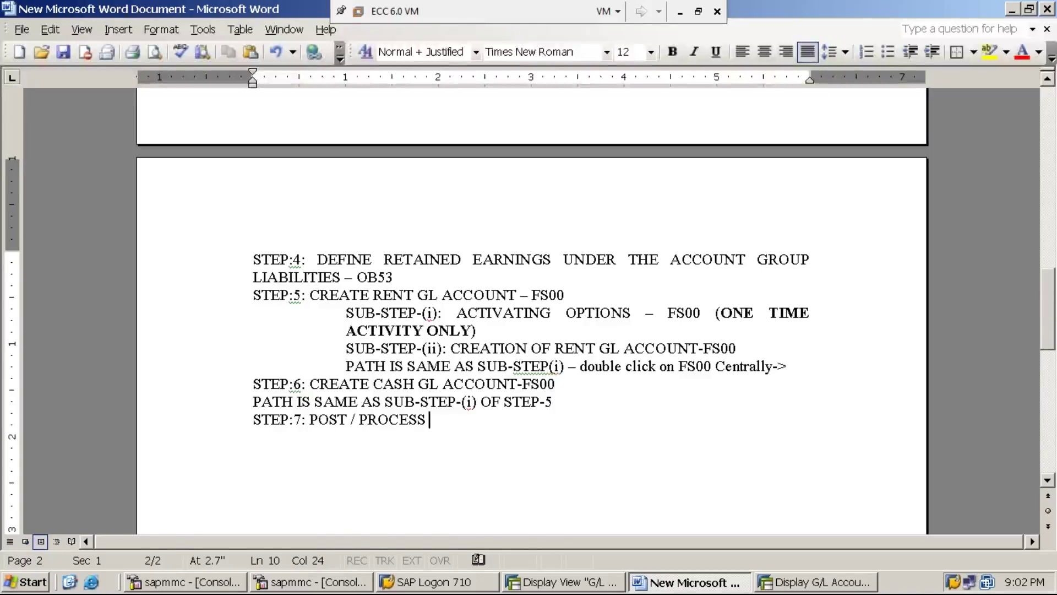
text(RENT )
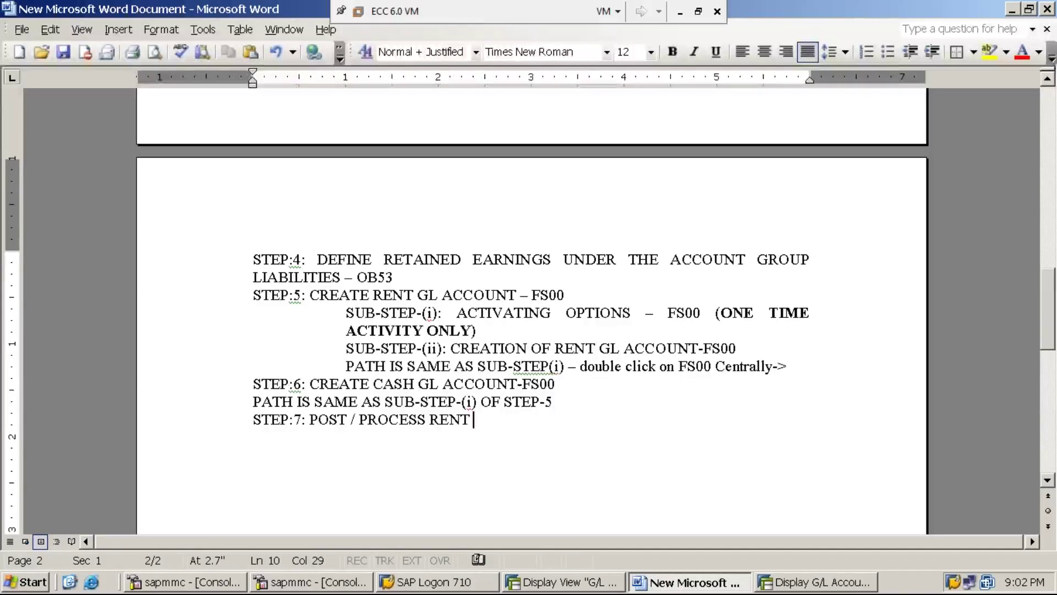
text(OF RS.5,000 )
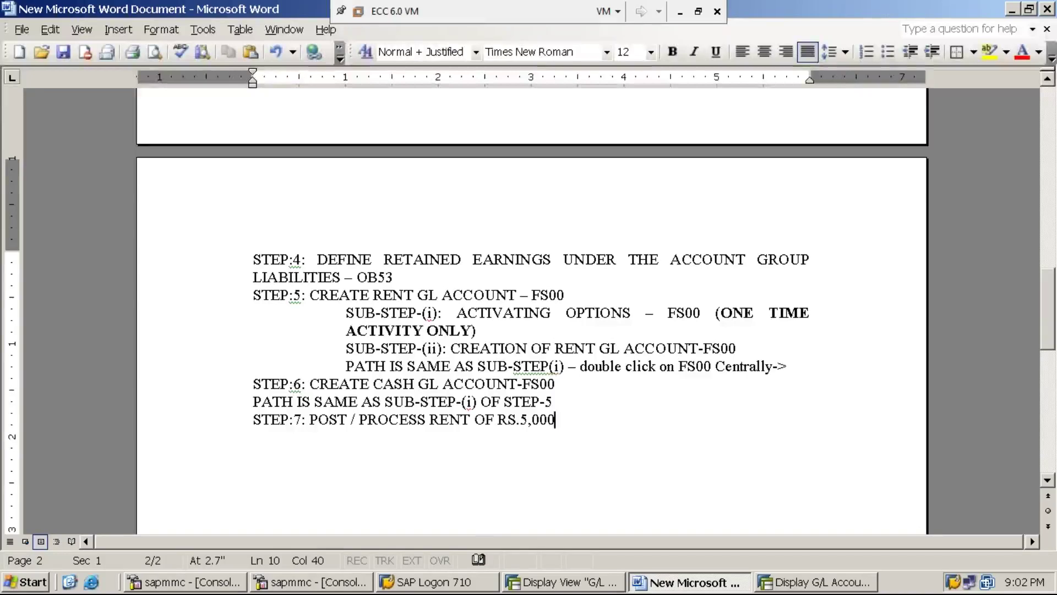
text(PAI)
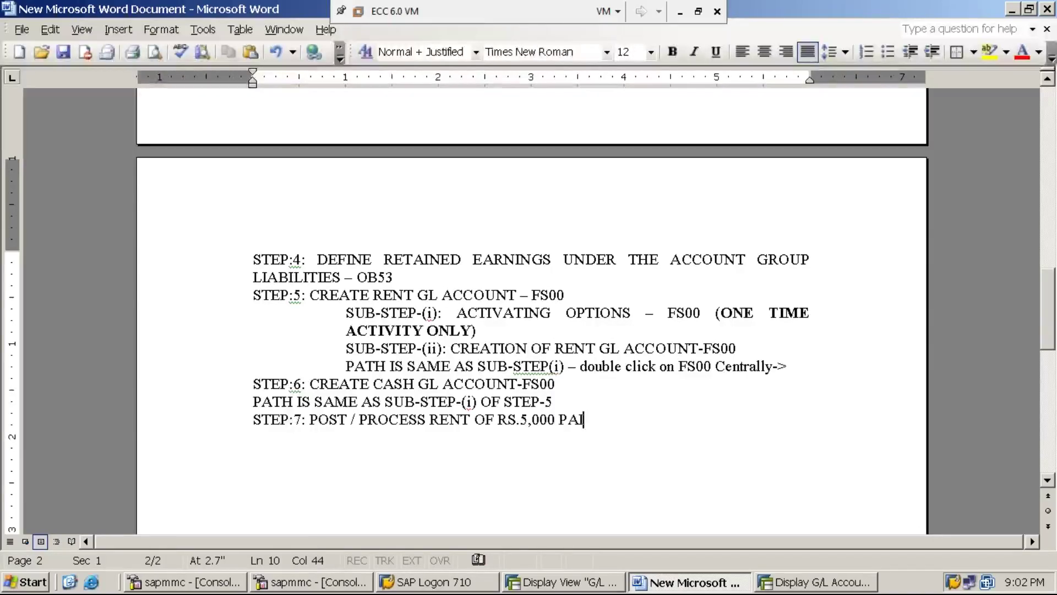
key(BackSpace)
text(D )
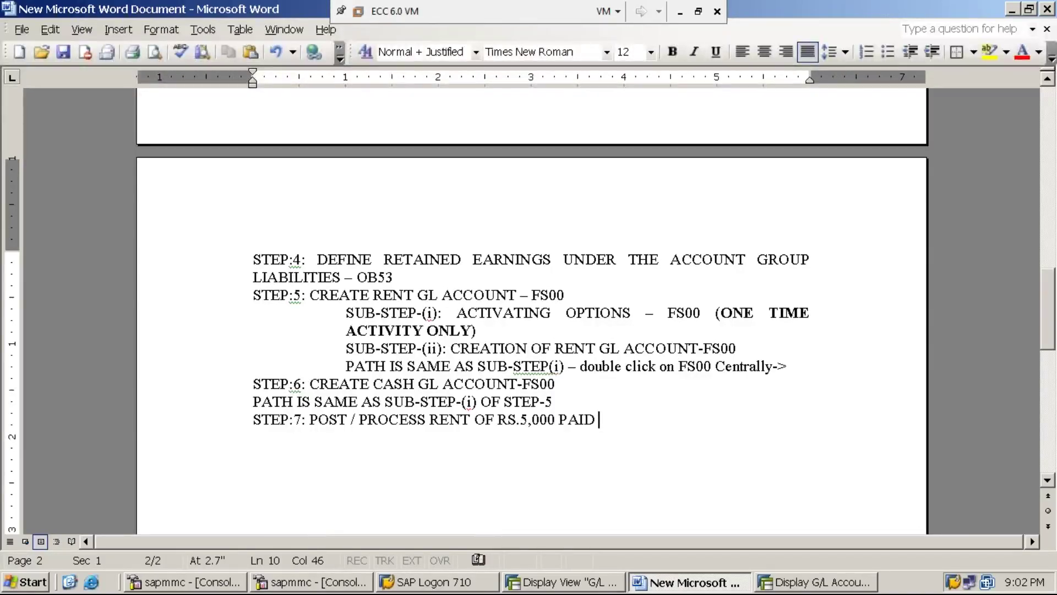
text(BY THE ORG)
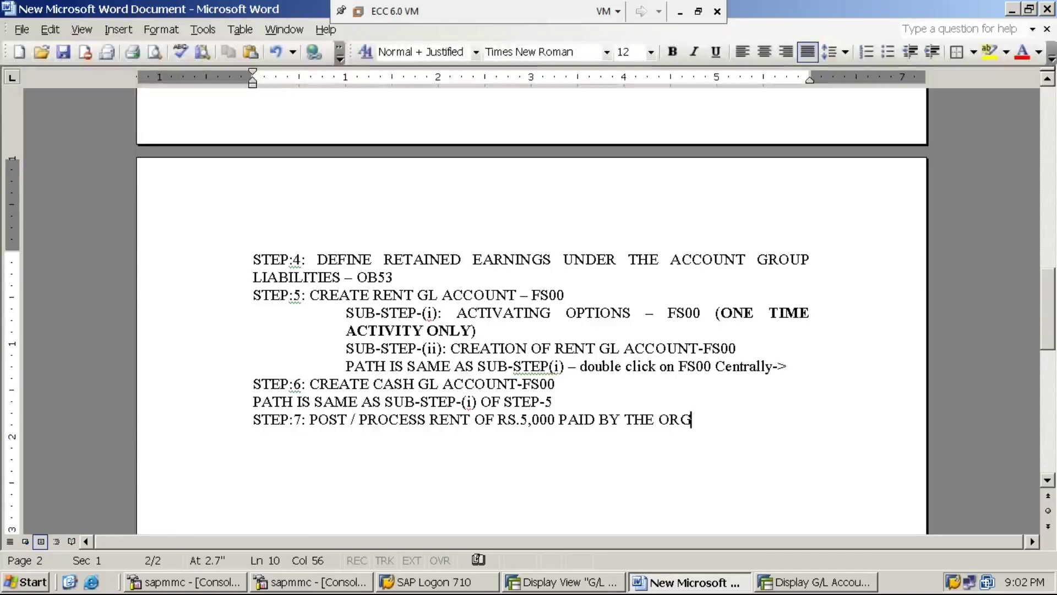
text(ANIZATION)
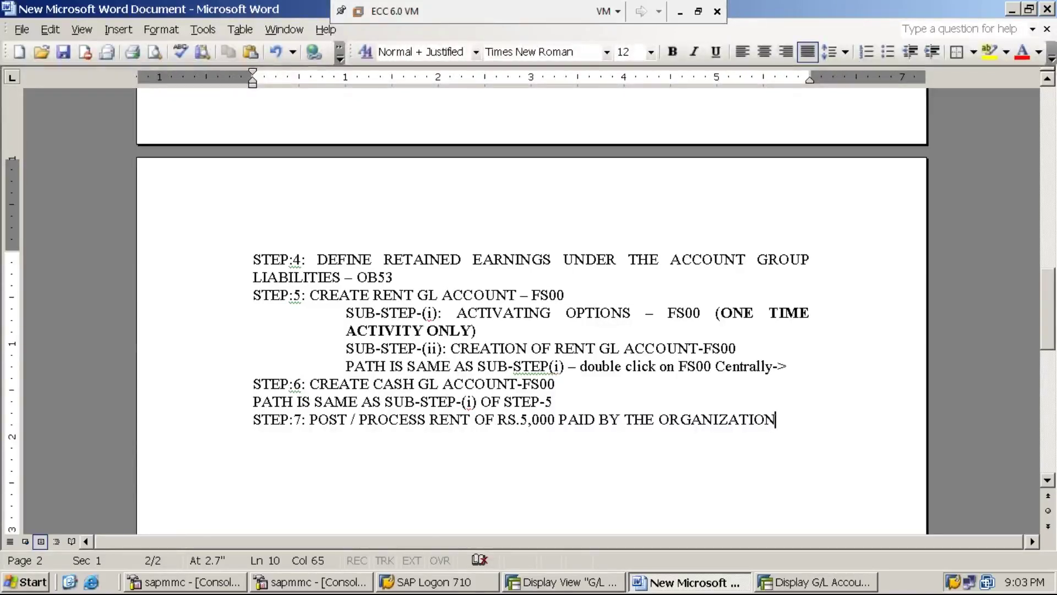
text(USING)
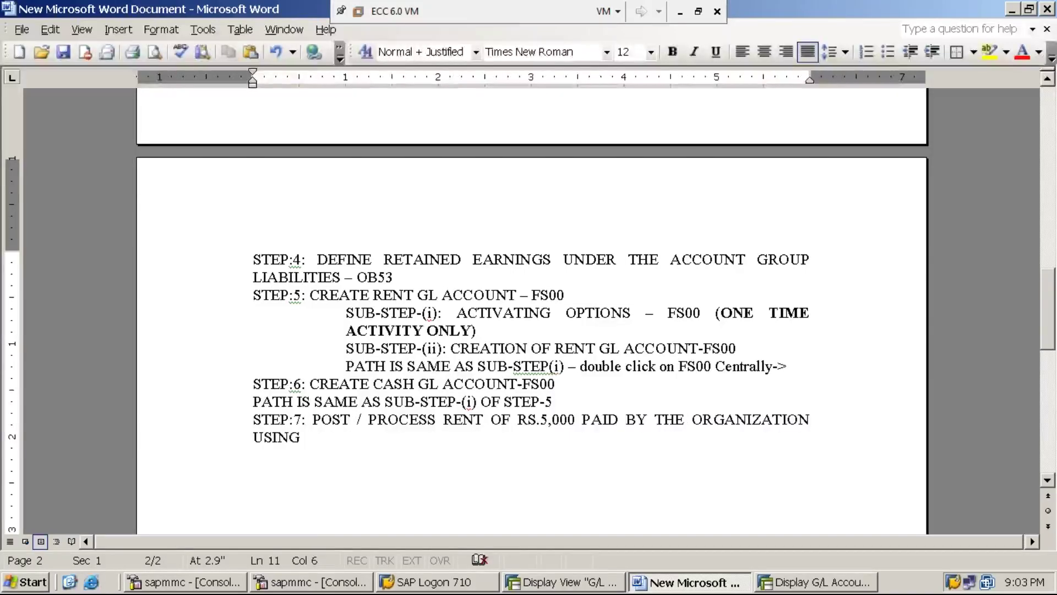
text( F-02)
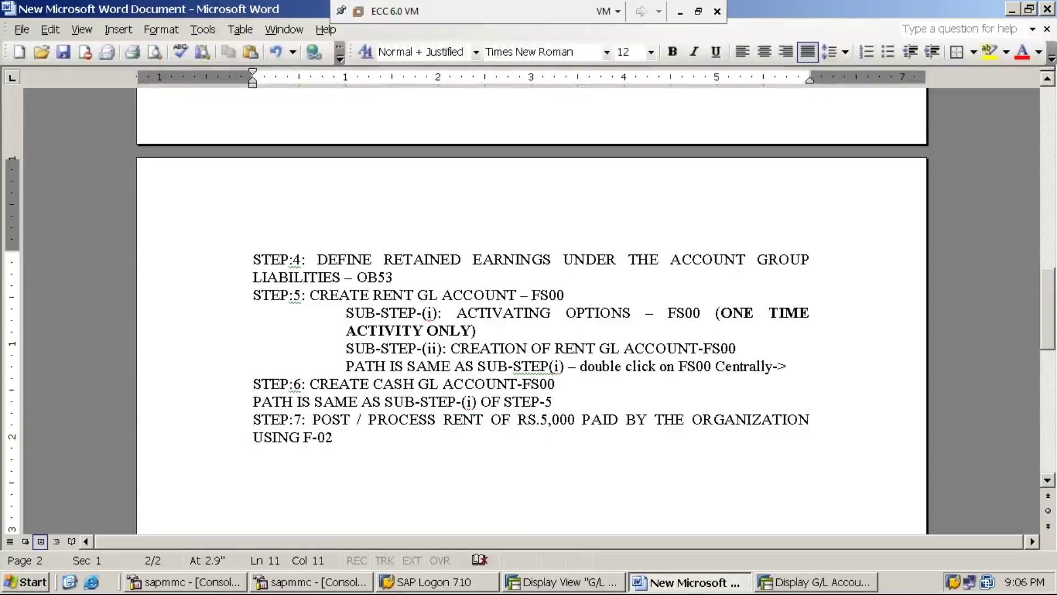
- Switch to the SAP session showing the G/L account groups and leave the overview for the SAP Easy Access screen with /n
click(788, 587)
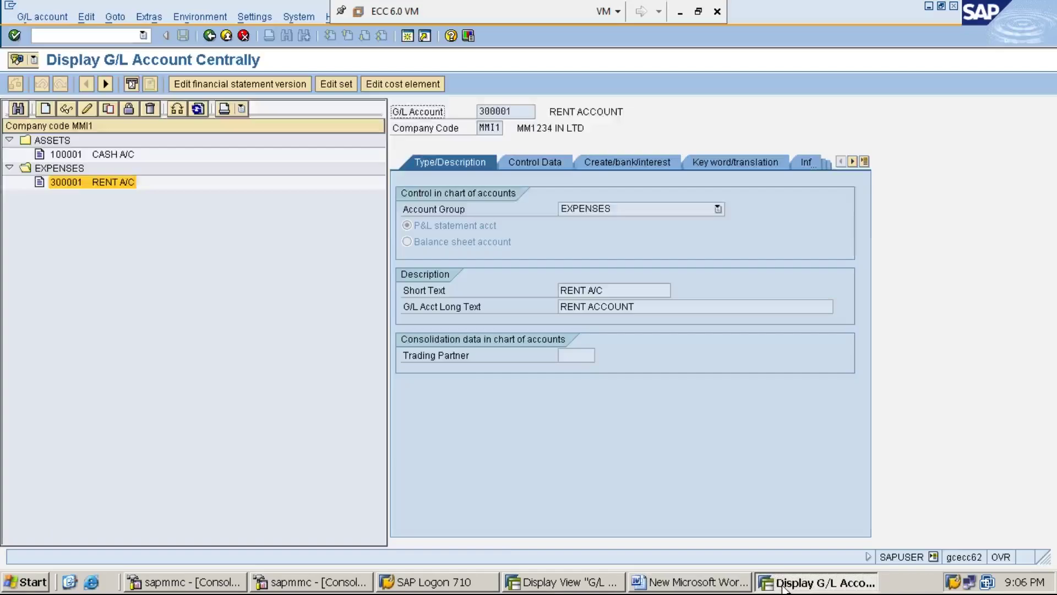
click(570, 583)
click(100, 35)
text(/n)
key(BackSpace)
key(BackSpace)
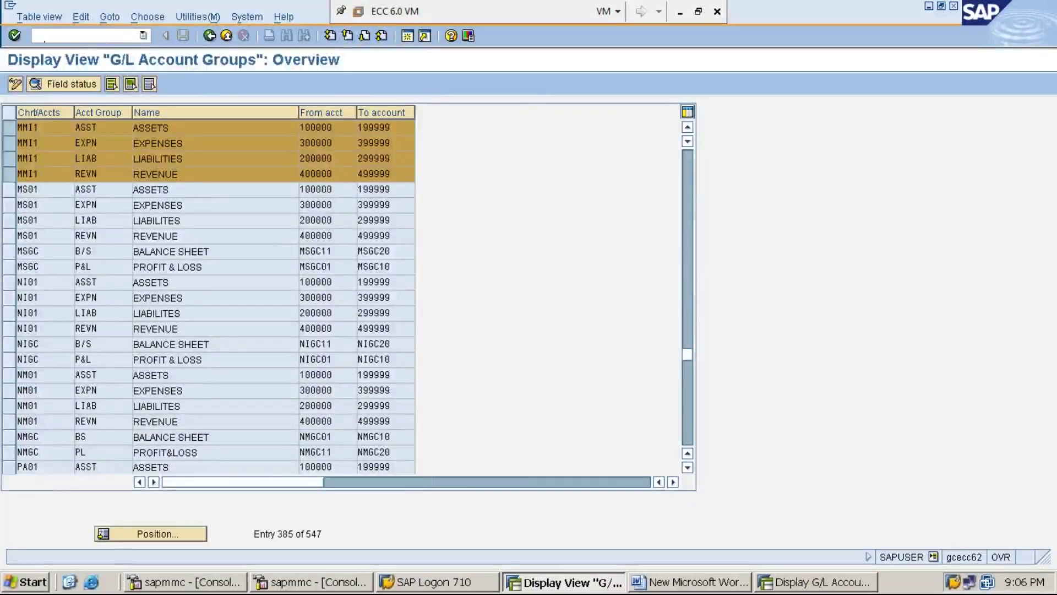
key(Return)
- Collapse the open SAP menu branches from G/L Accounts up to the Accounting folder
key(Left)
key(Left)
key(Left)
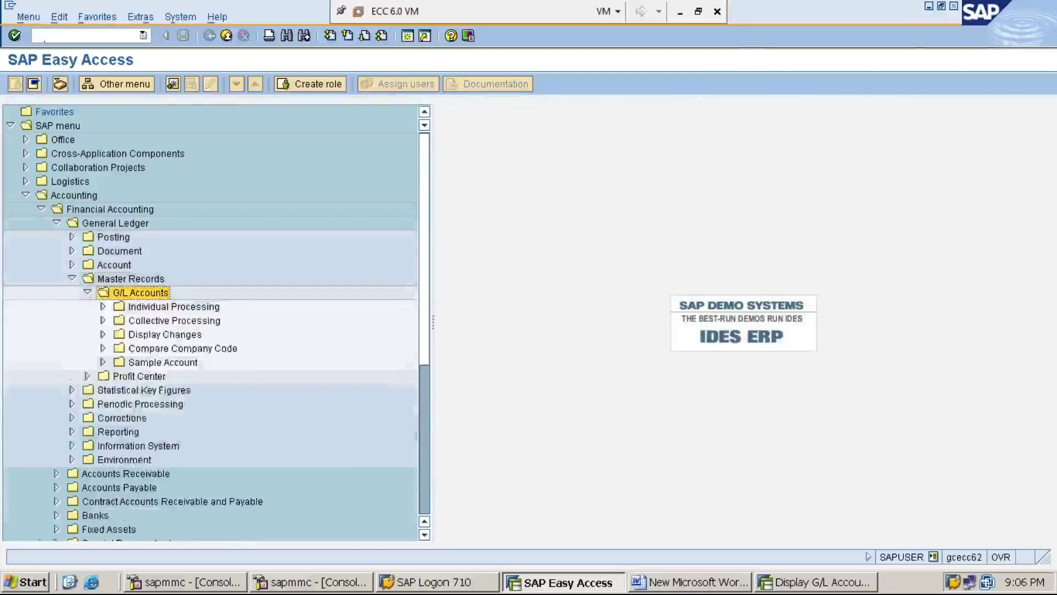
key(Left)
key(Left)
key(Left)
key(Left)
key(Left)
key(Left)
key(Left)
key(Left)
key(Left)
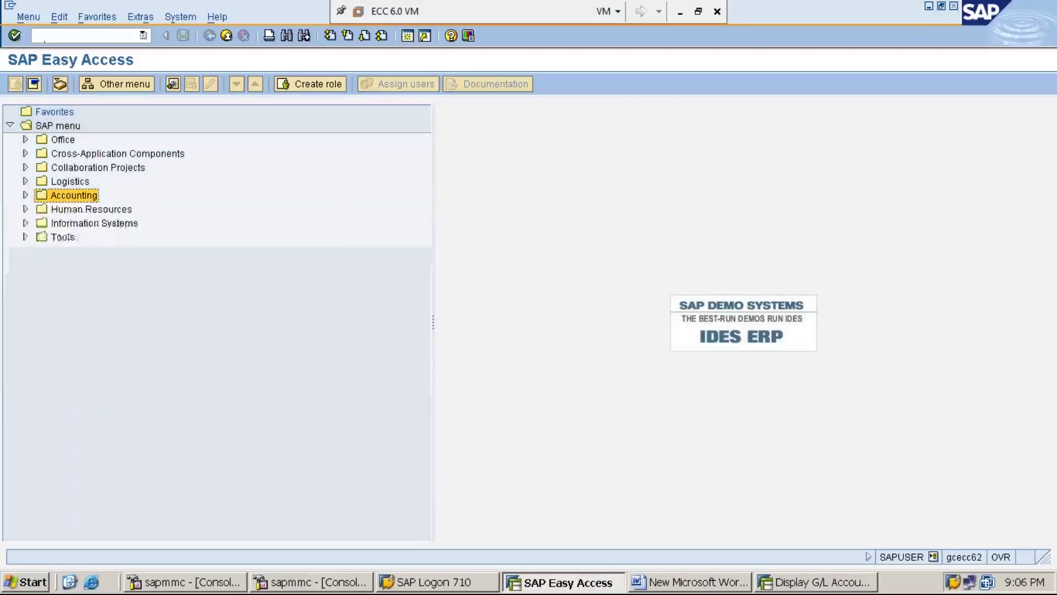
- Expand Accounting, Financial Accounting and General Ledger in the SAP menu tree
key(Right)
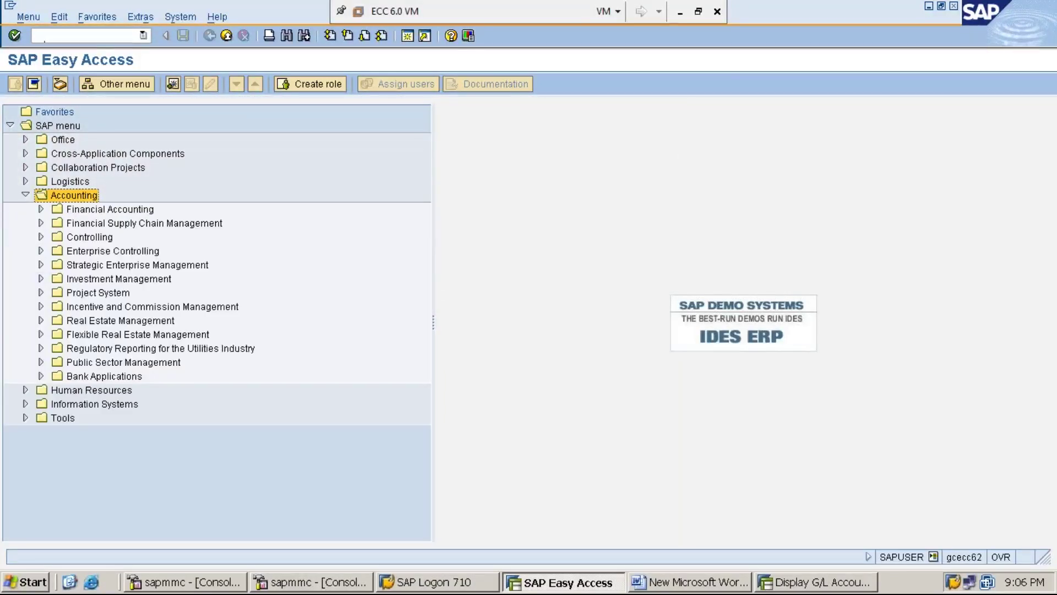
key(Down)
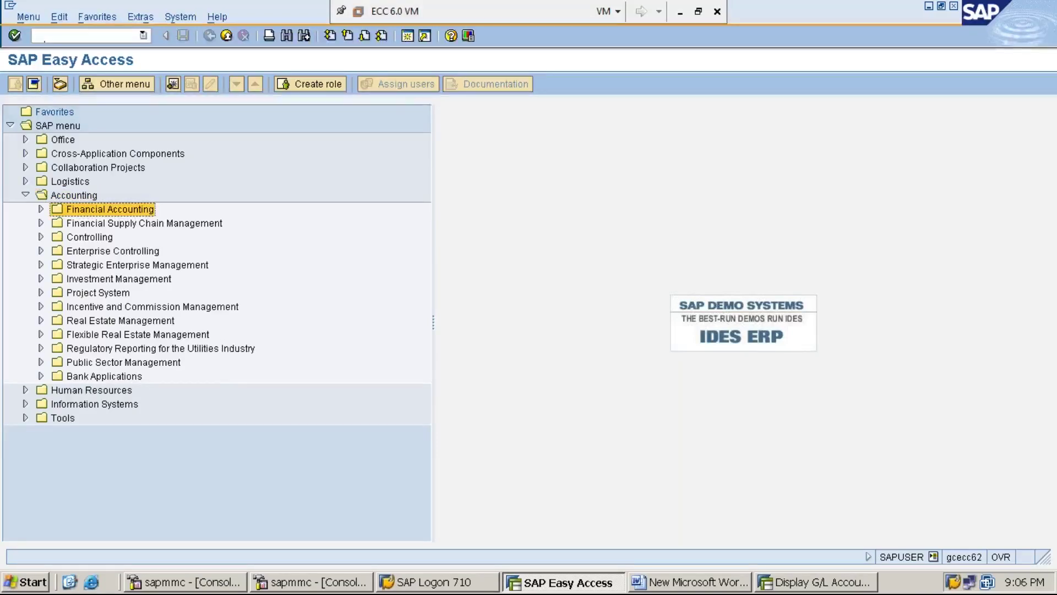
key(Right)
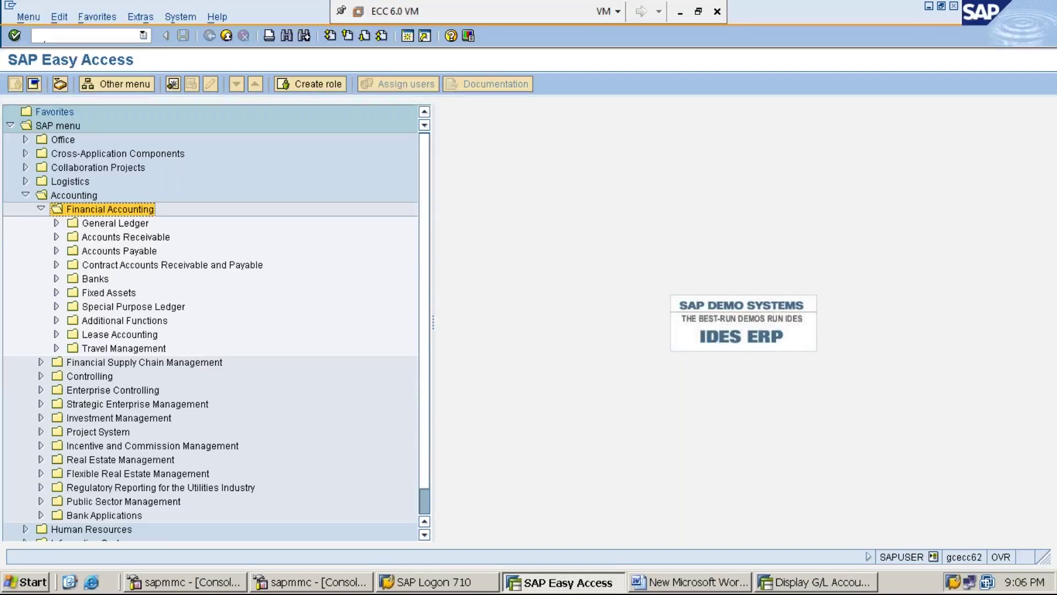
double_click(115, 223)
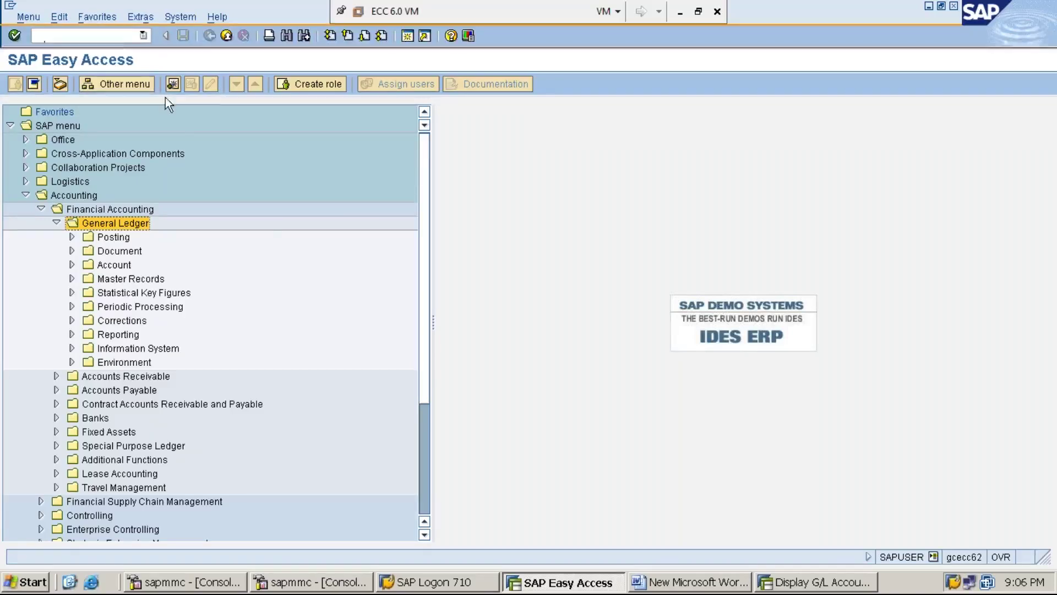
- Expand the Posting folder under General Ledger, select F-02 - General Posting, and minimize the virtual machine window
click(681, 583)
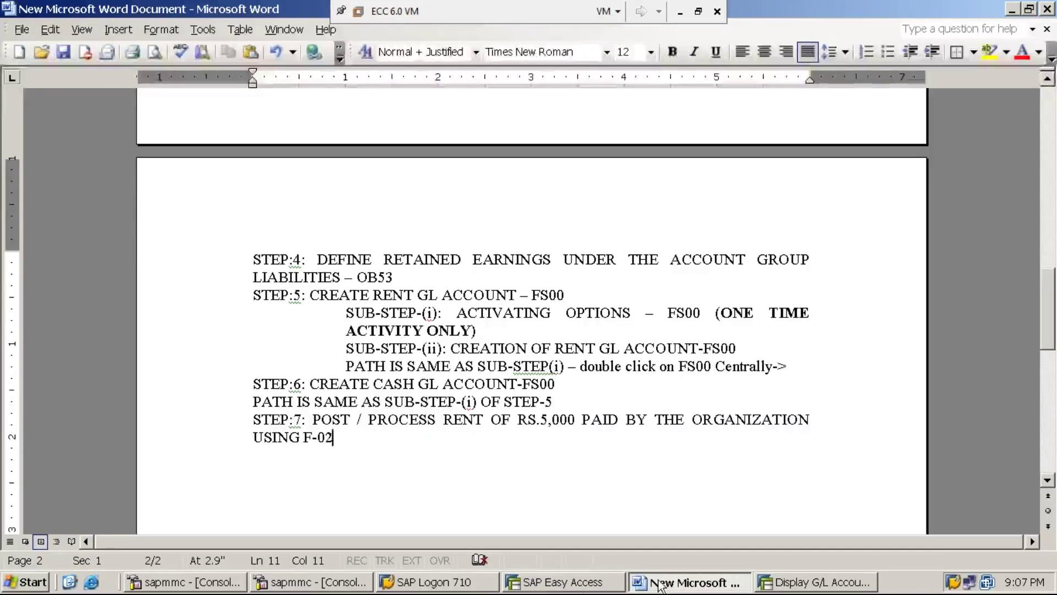
click(565, 587)
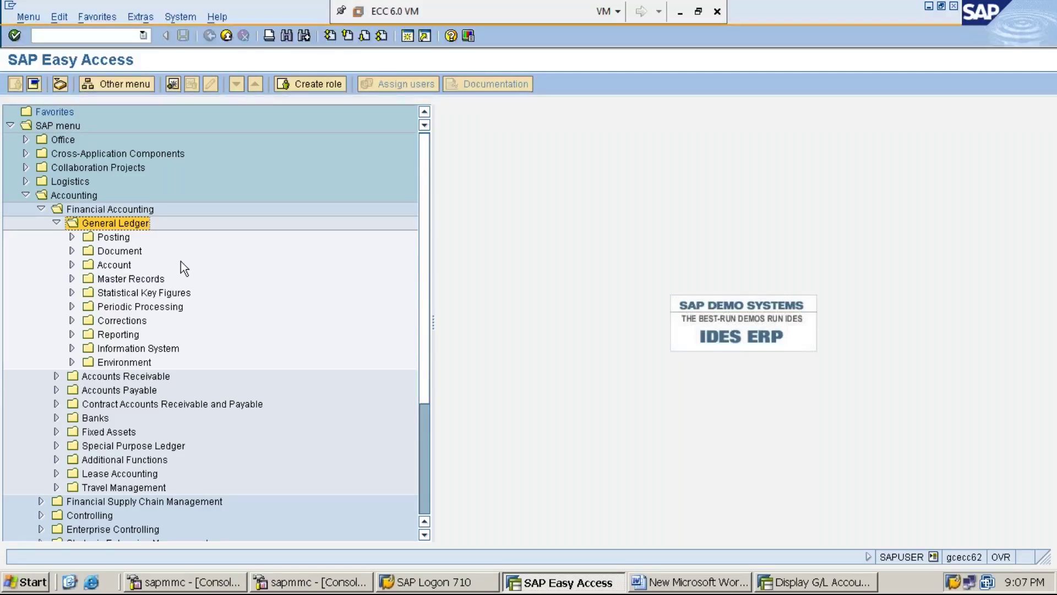
key(Down)
key(Right)
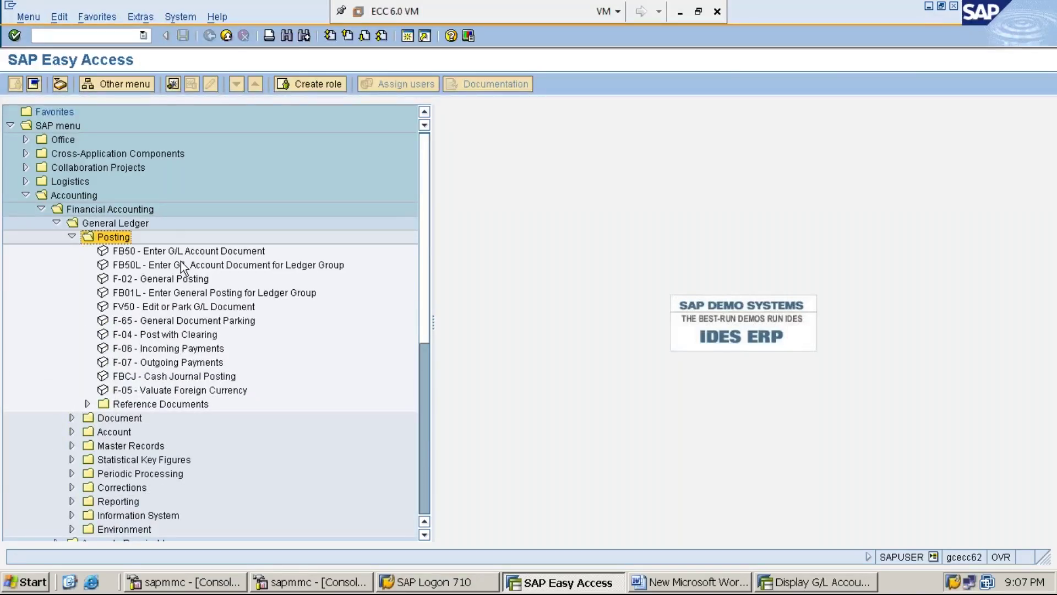
click(184, 281)
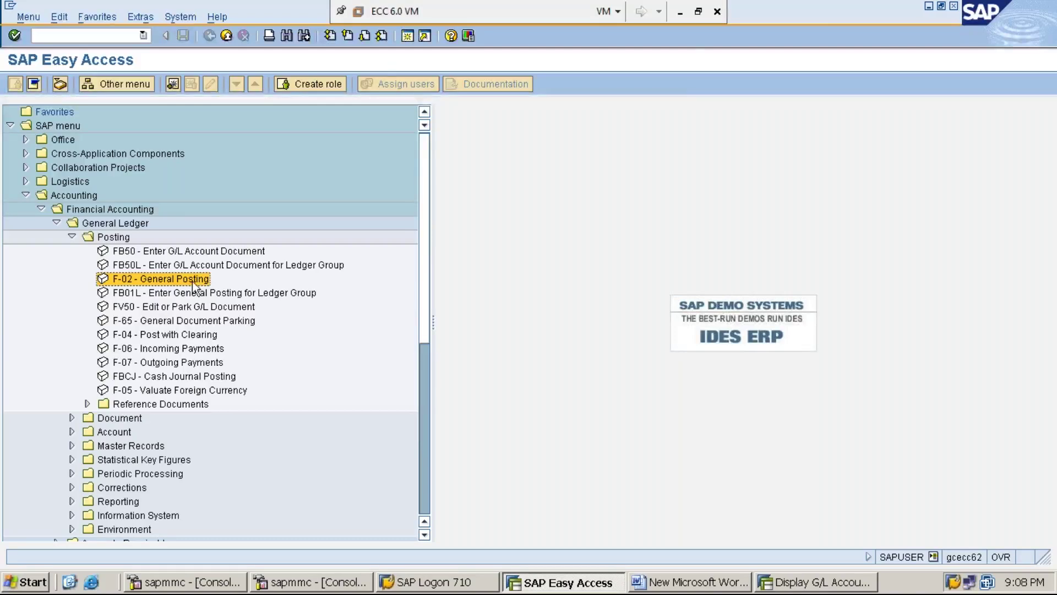
click(681, 14)
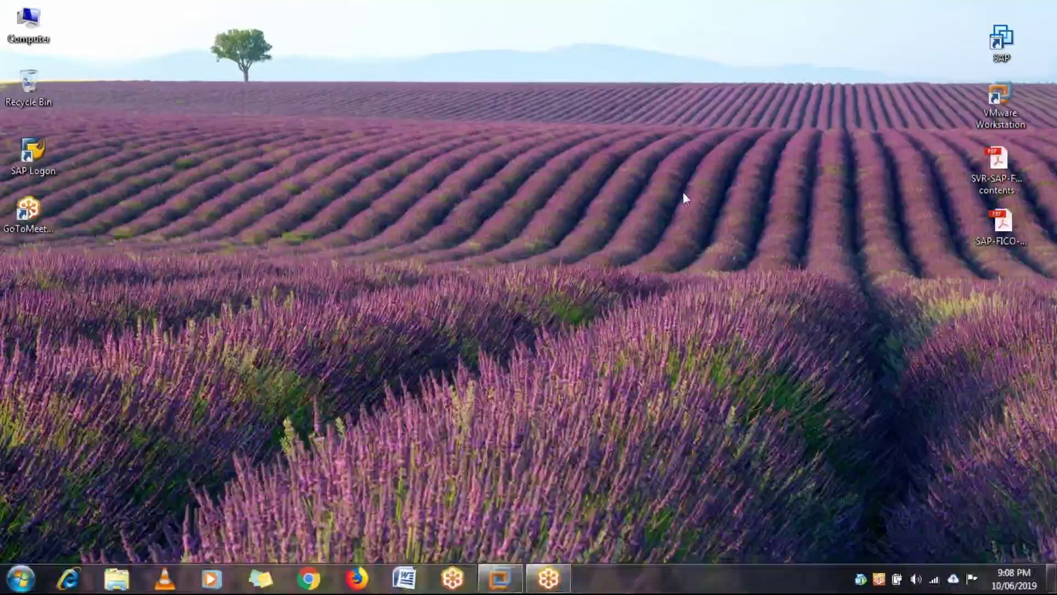